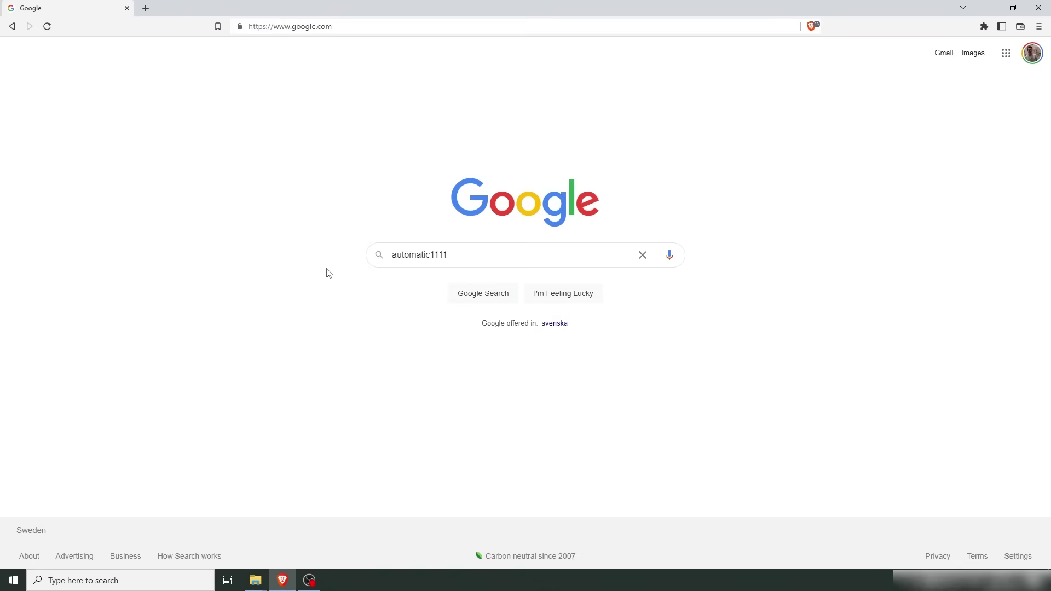
# - Search Google for automatic1111, open its stable-diffusion-webui repository on GitHub and find the README's automatic installation instructions for Windows
pyautogui.click(477, 295)
pyautogui.click(166, 159)
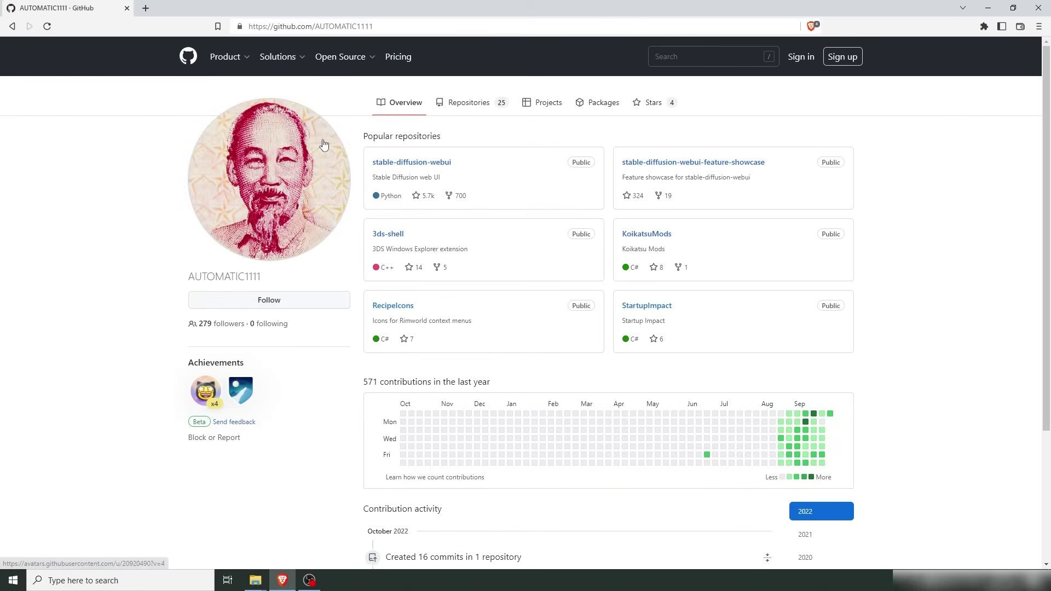
pyautogui.click(426, 164)
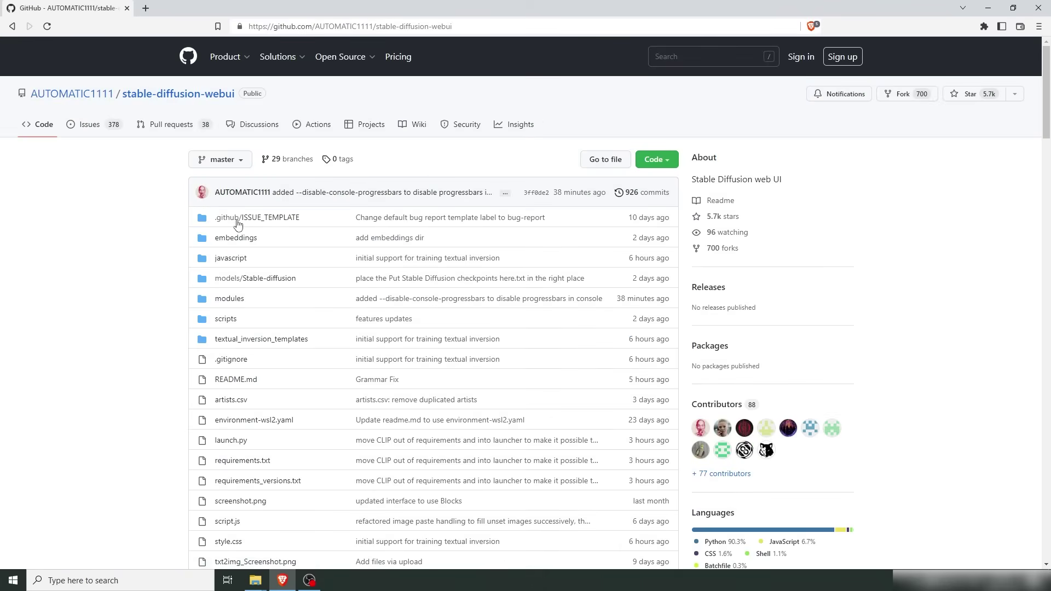
pyautogui.scroll(-20, 121, 311)
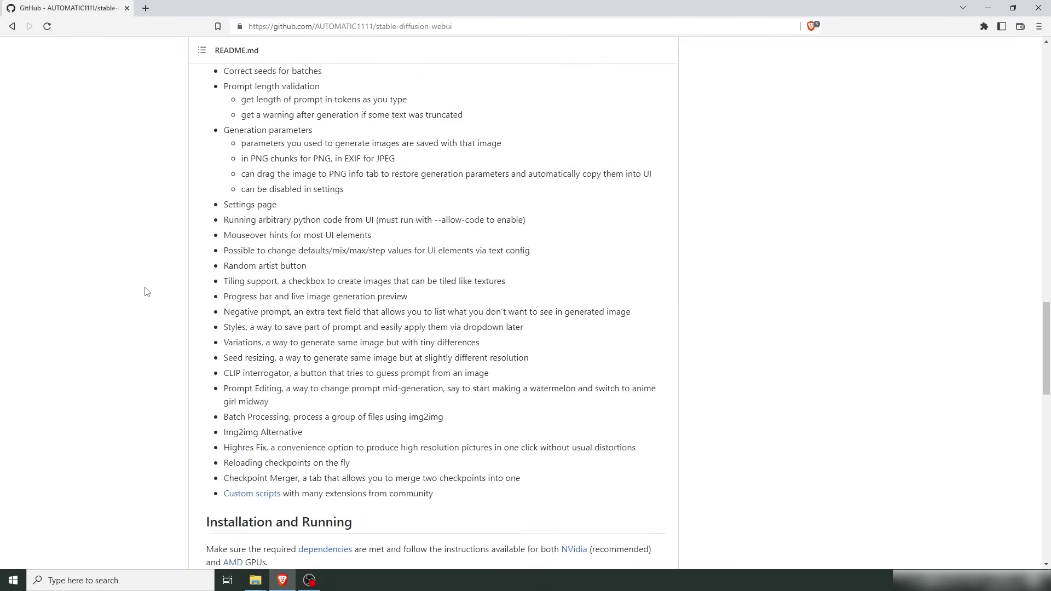
pyautogui.scroll(-3, 145, 279)
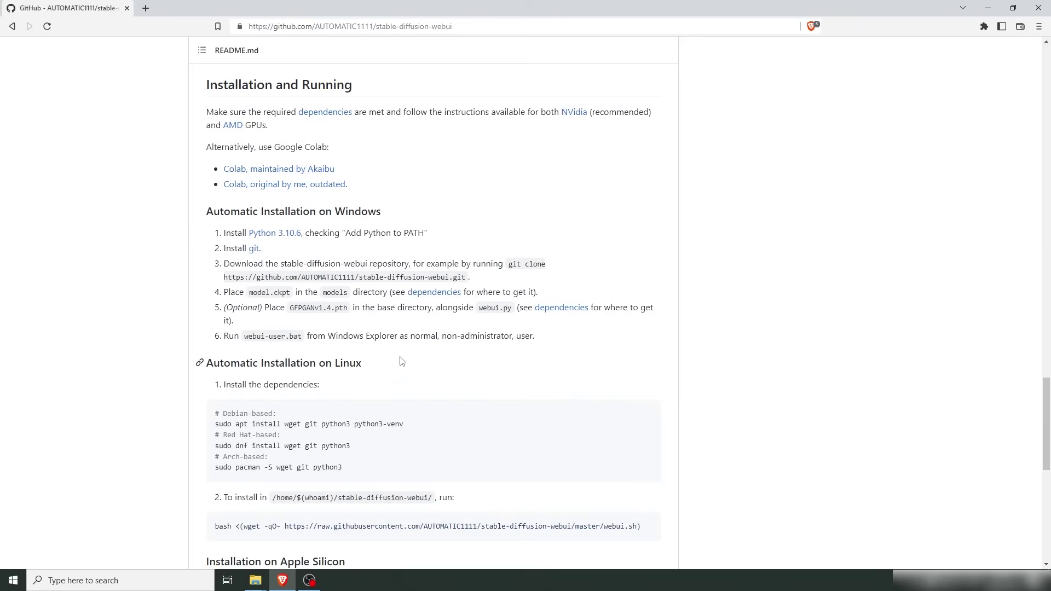
# - Open the Python link from the instructions in a new tab and save the Python 3.10.7 64-bit Windows installer to Downloads
pyautogui.middleClick(274, 234)
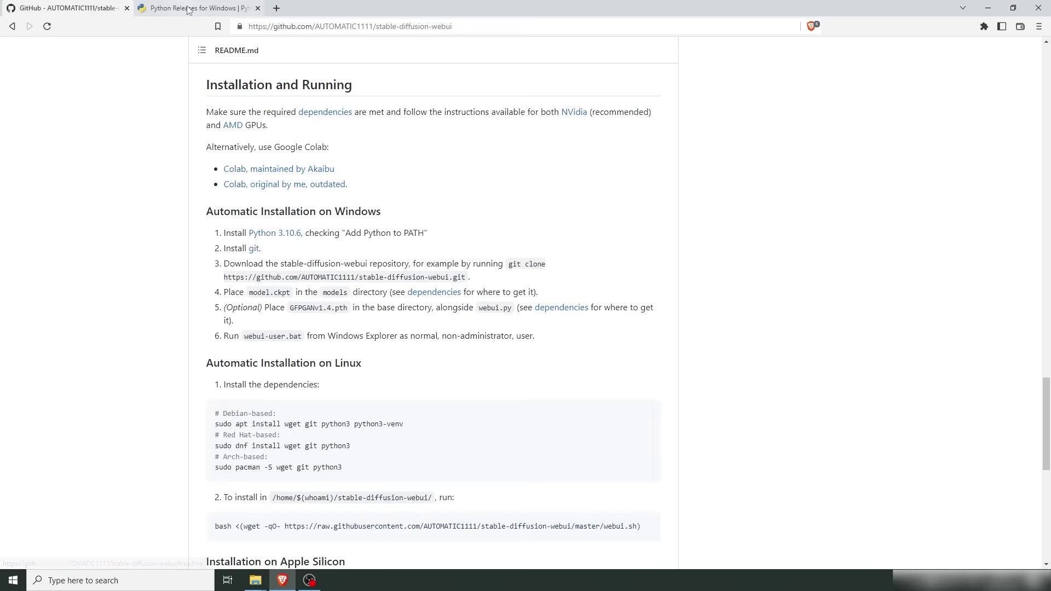
pyautogui.hotkey('ctrl', 'Tab')
pyautogui.click(294, 268)
pyautogui.scroll(-20, 295, 269)
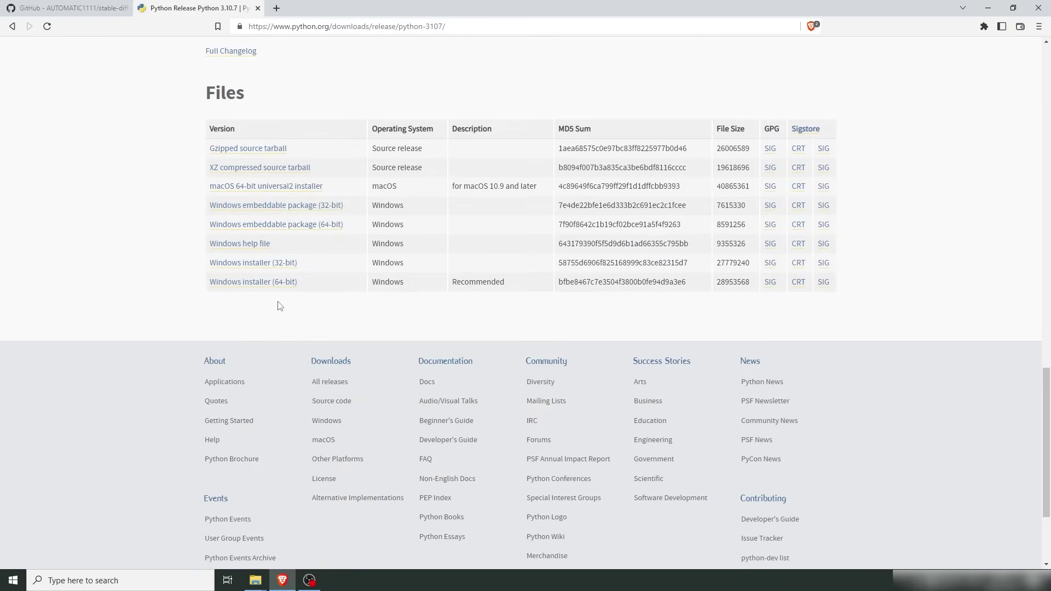
pyautogui.click(263, 283)
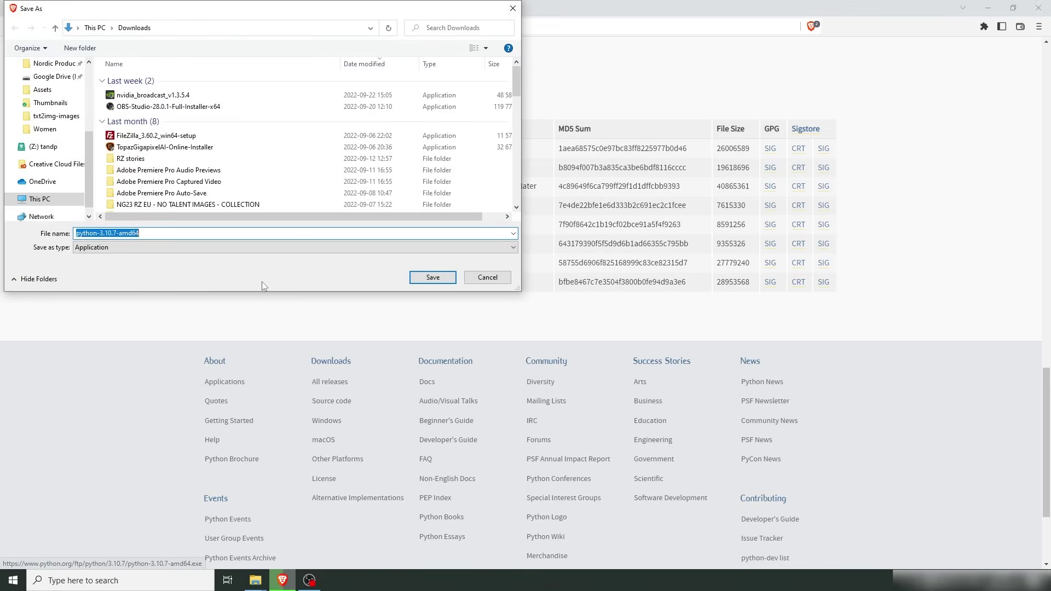
pyautogui.click(432, 278)
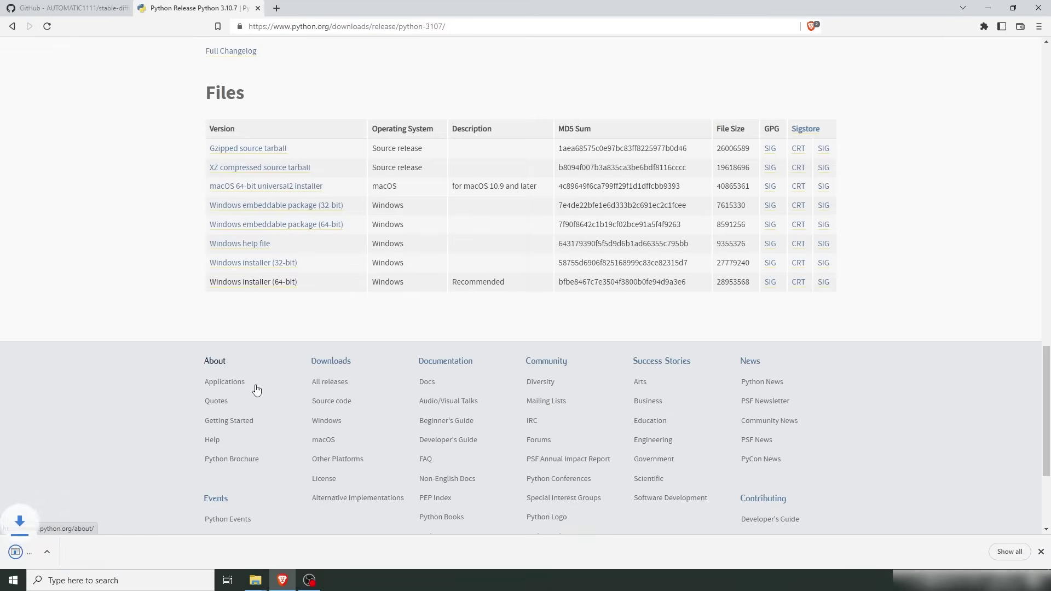
# - Install Python 3.10.7 with the default settings and Python 3.10 added to PATH, closing the setup and the Python page
pyautogui.click(44, 553)
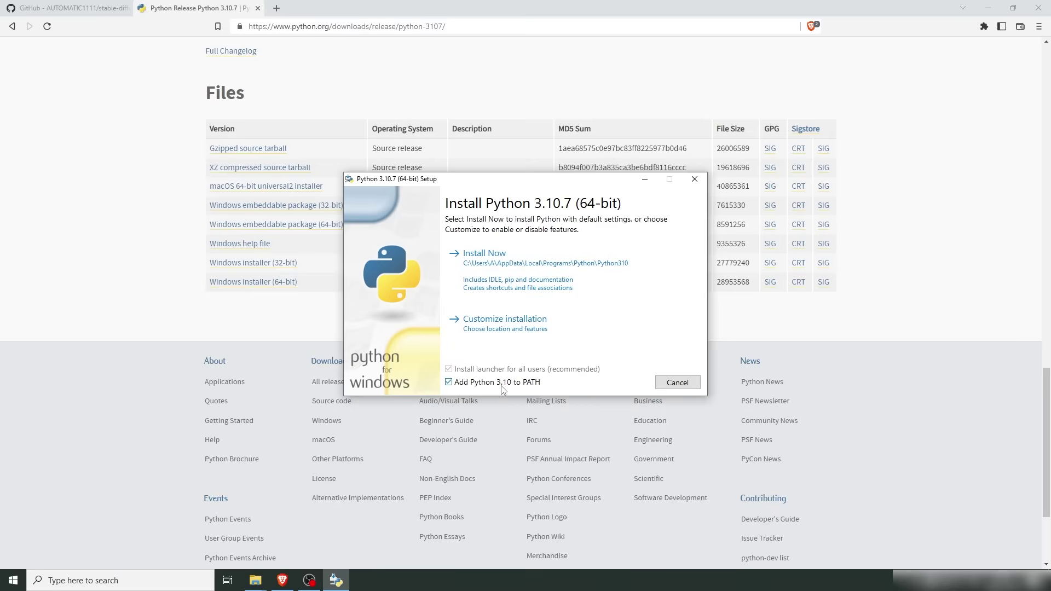
pyautogui.click(487, 260)
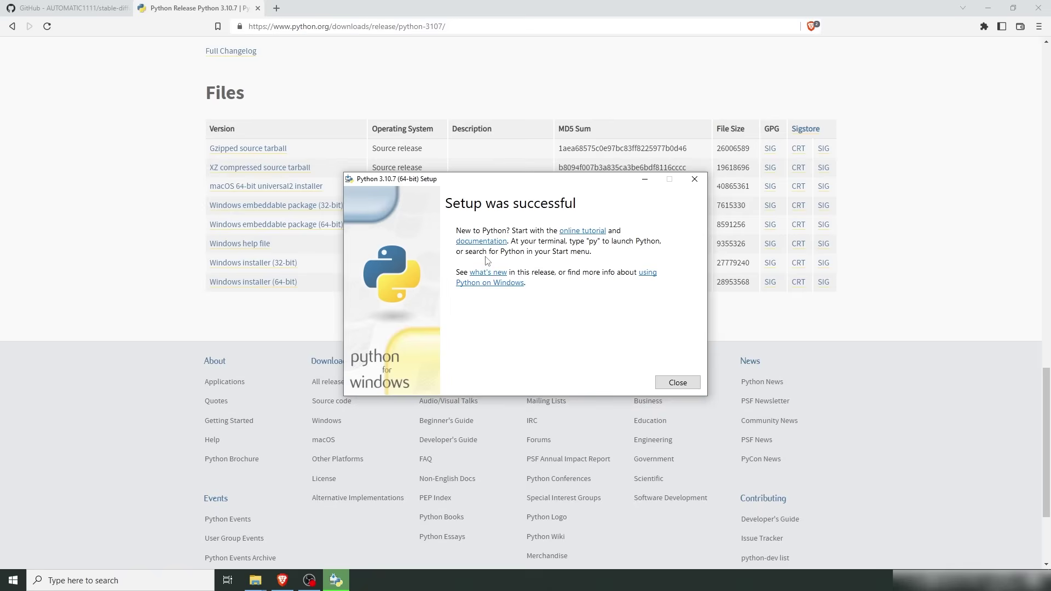
pyautogui.click(677, 382)
pyautogui.click(257, 8)
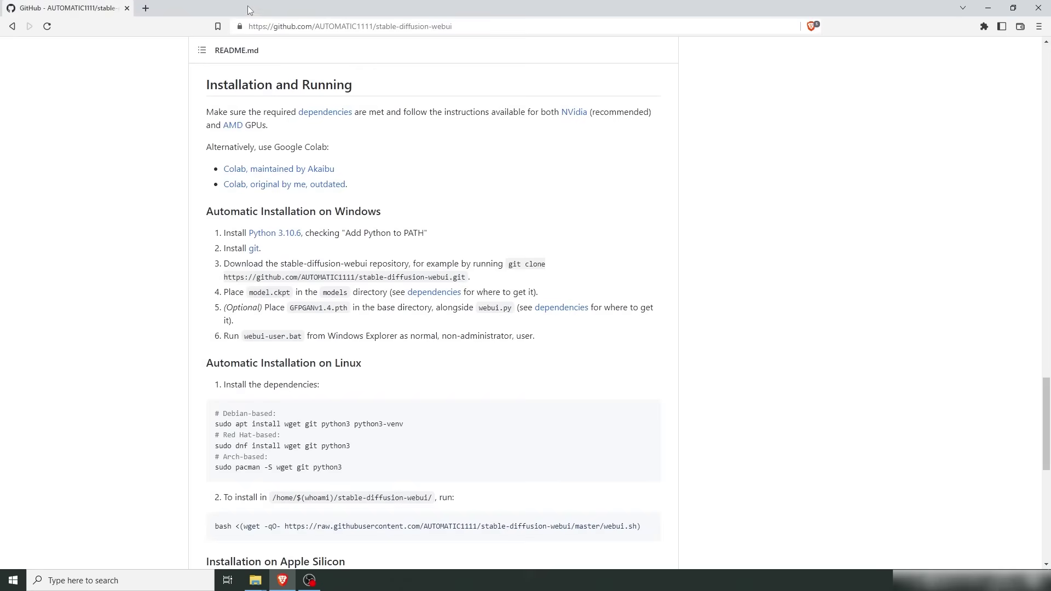
# - Open the git link from the instructions in a new tab and save the 64-bit Git for Windows Setup
pyautogui.middleClick(255, 248)
pyautogui.click(191, 9)
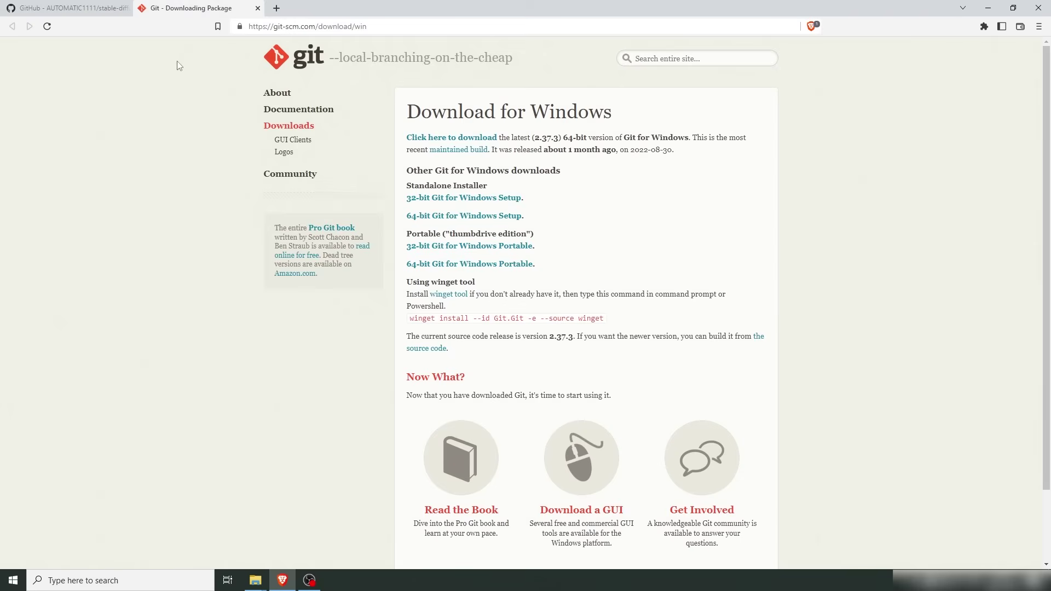
pyautogui.click(446, 217)
pyautogui.click(432, 278)
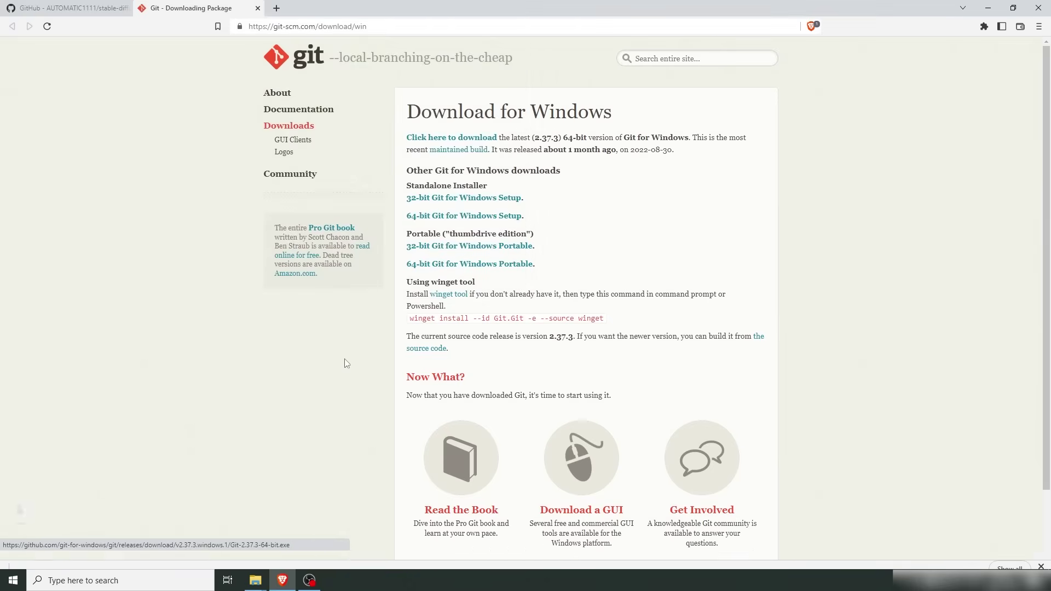
# - Install Git 2.37.3 with all default options, finish the setup without viewing the release notes, and close the Git download page
pyautogui.click(48, 554)
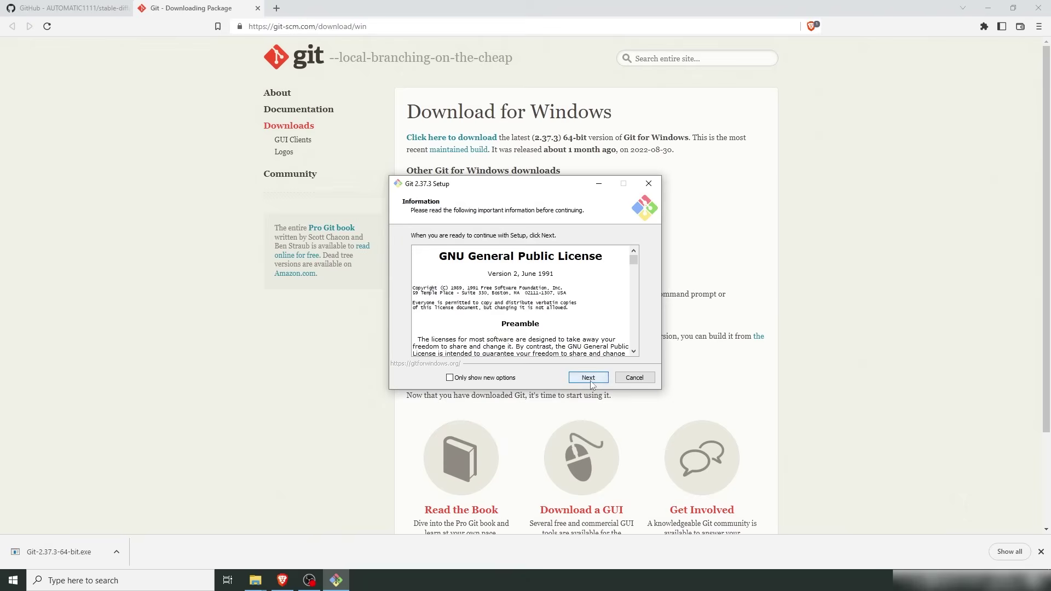
pyautogui.click(588, 377)
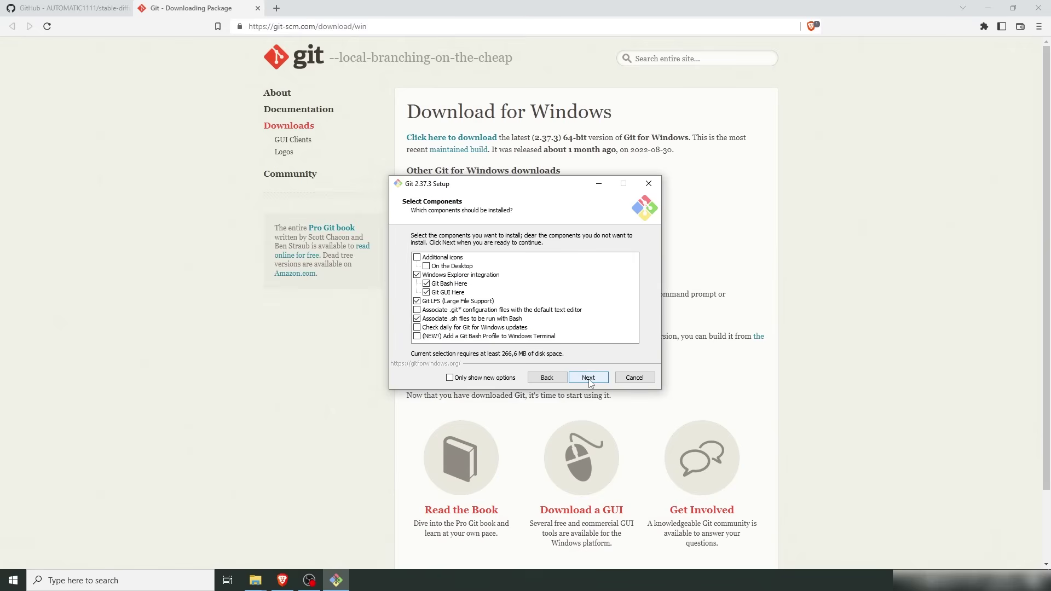
pyautogui.click(589, 379)
pyautogui.click(588, 378)
pyautogui.click(589, 378)
pyautogui.click(588, 377)
pyautogui.click(588, 377)
pyautogui.click(589, 379)
pyautogui.click(588, 379)
pyautogui.click(588, 378)
pyautogui.click(589, 379)
pyautogui.click(589, 379)
pyautogui.click(589, 379)
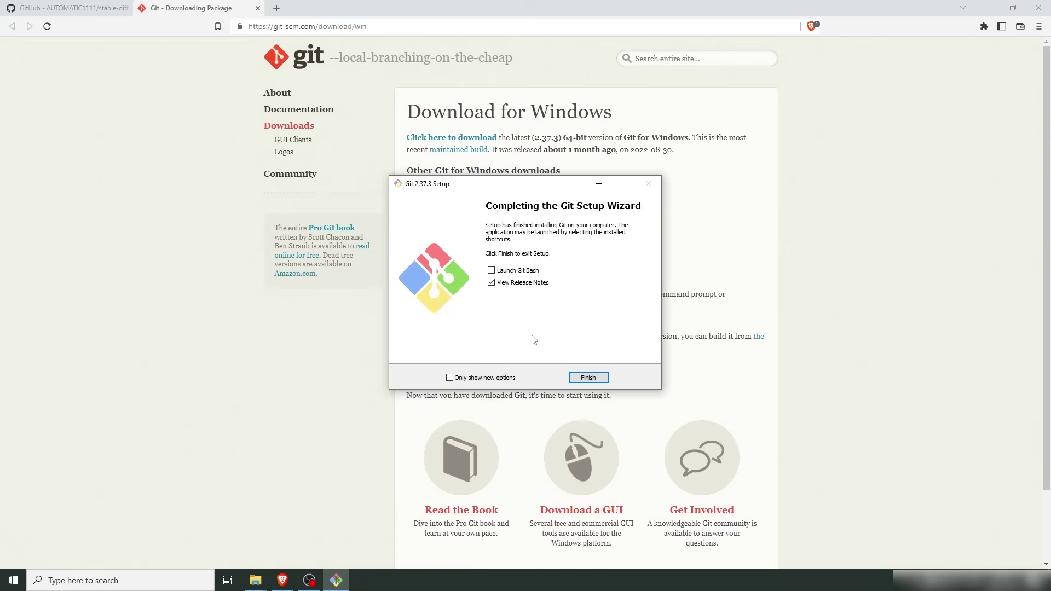
pyautogui.click(526, 285)
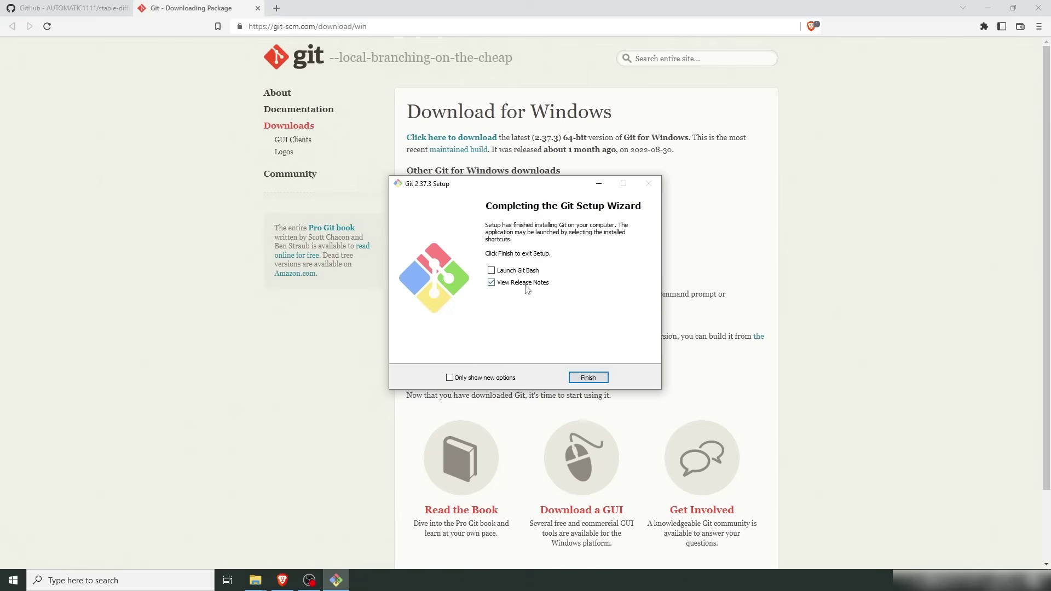
pyautogui.click(589, 377)
pyautogui.click(257, 8)
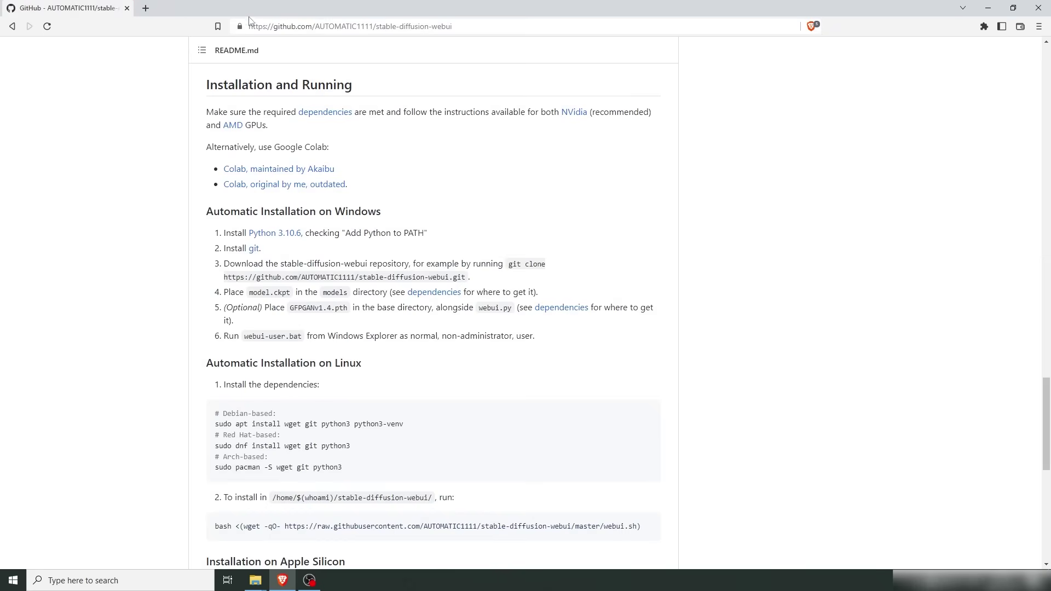
# - Open a Command Prompt window and place it so the README's git clone command stays readable
pyautogui.press('super')
pyautogui.write('cmd')
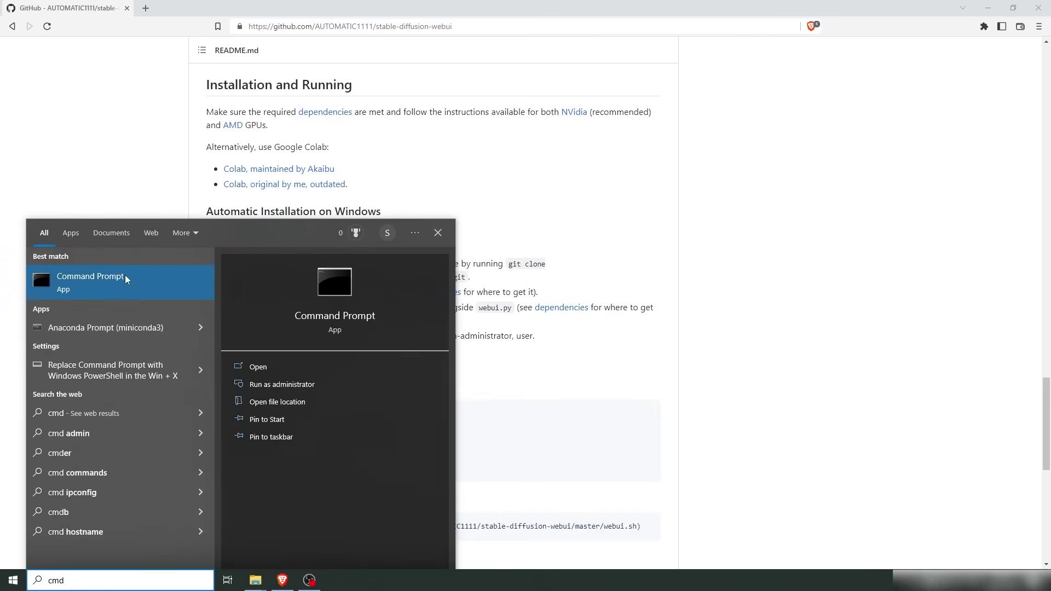
pyautogui.click(40, 266)
pyautogui.moveTo(314, 83); pyautogui.dragTo(397, 334)
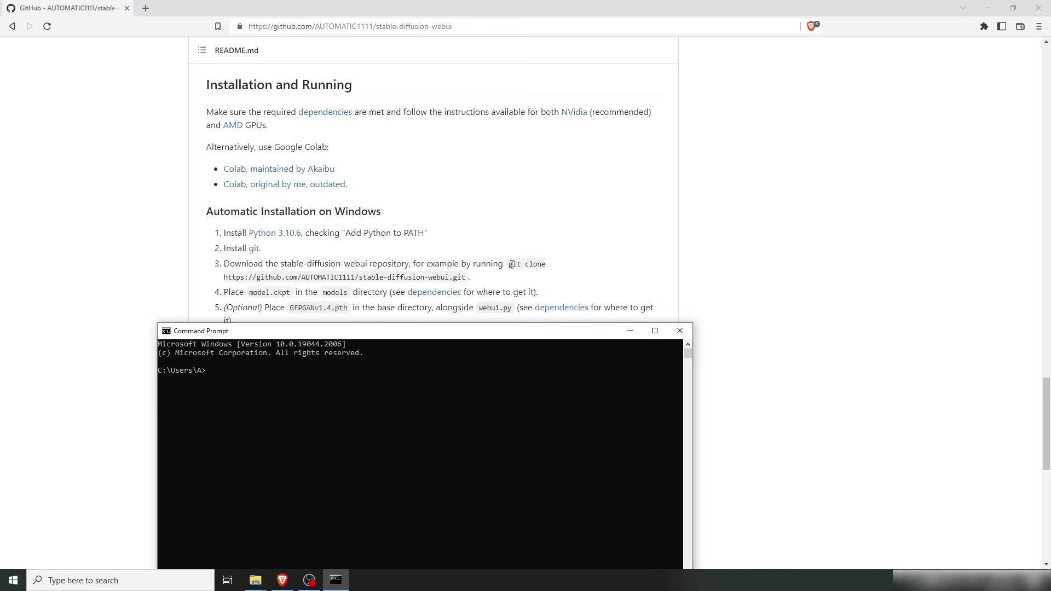
pyautogui.moveTo(510, 265); pyautogui.dragTo(466, 278)
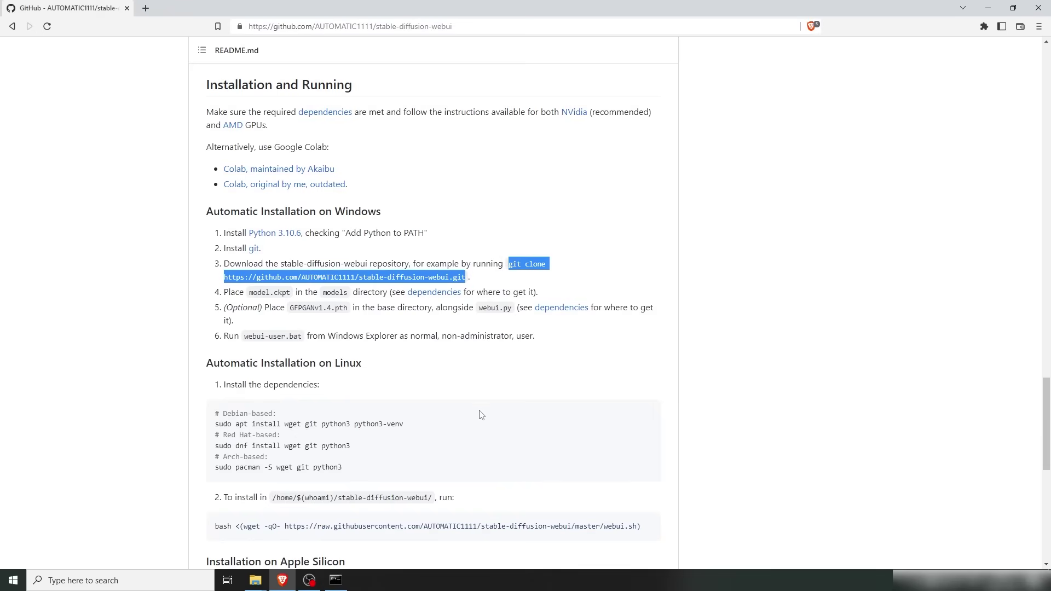
pyautogui.click(336, 580)
pyautogui.moveTo(364, 332); pyautogui.dragTo(340, 283)
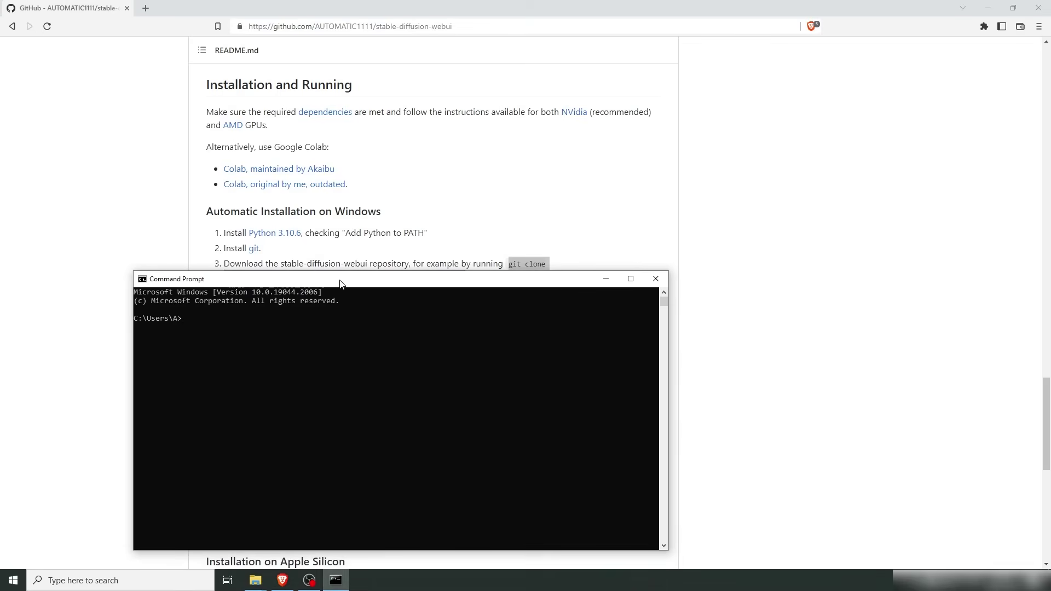
pyautogui.write('git clone https://github.com/AUTOMATIC1111/stable-diffusion-webui.git')
pyautogui.press('Return')
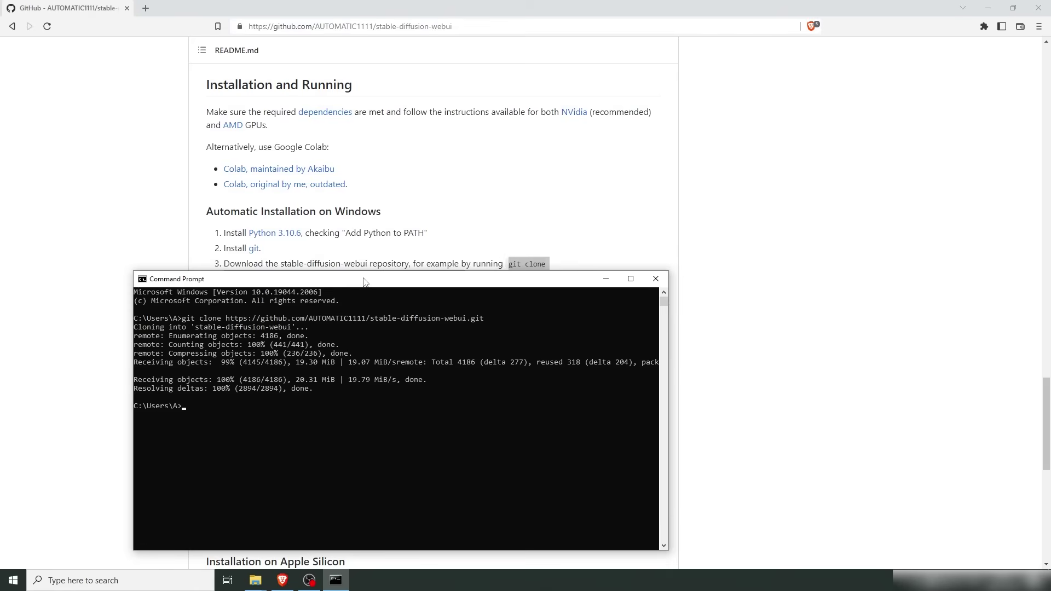
# - Return to the README and open the dependencies page linked in the model.ckpt step in a new tab
pyautogui.moveTo(338, 285); pyautogui.dragTo(627, 177)
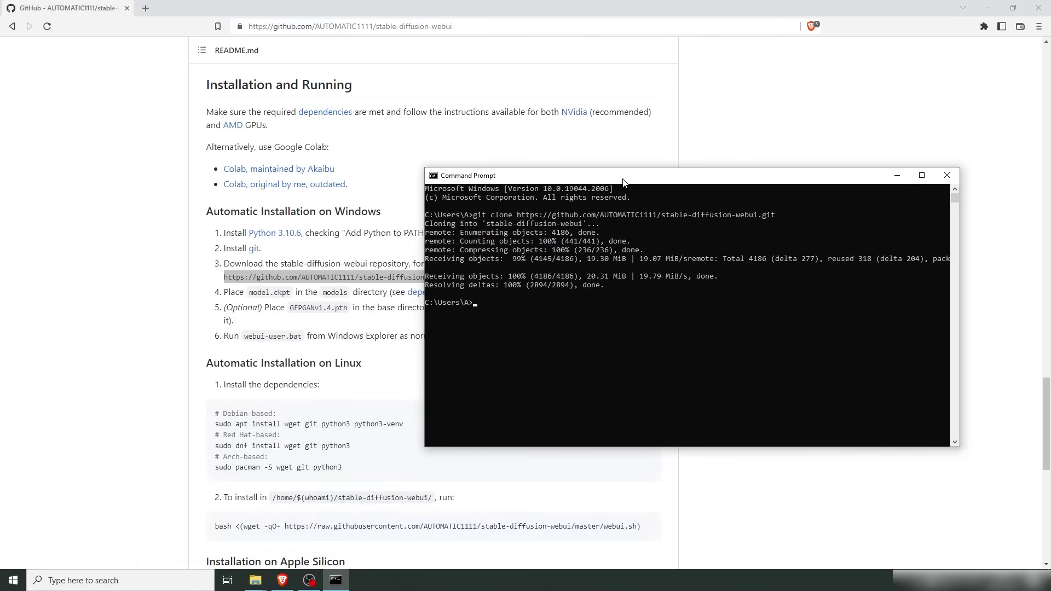
pyautogui.click(355, 293)
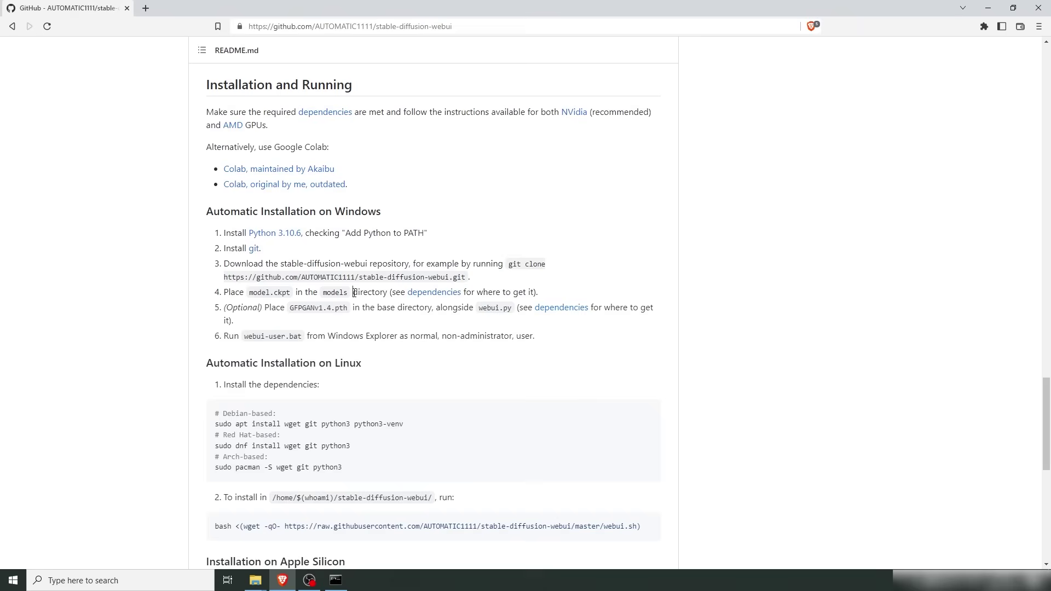
pyautogui.middleClick(434, 292)
pyautogui.hotkey('ctrl', 'Tab')
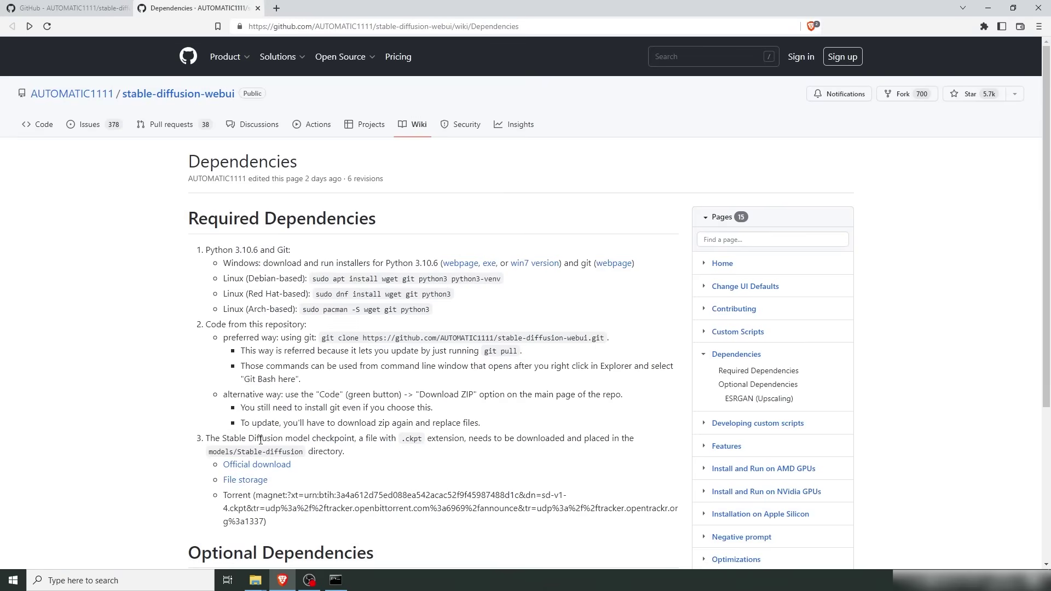
# - Follow the official model download to Hugging Face, request access to the repository and save sd-v1-4.ckpt to Downloads
pyautogui.click(257, 466)
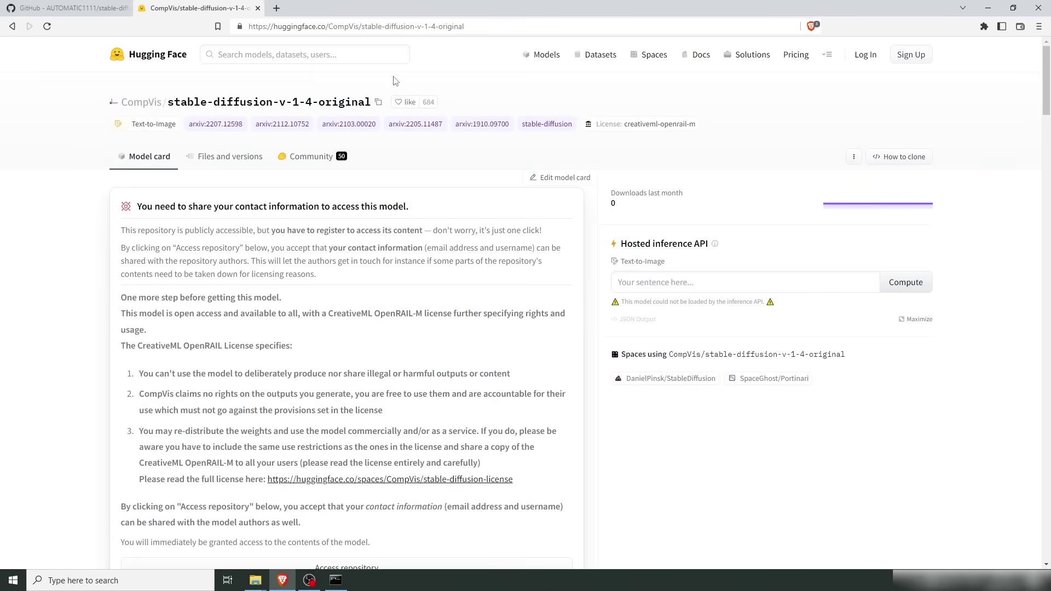
pyautogui.scroll(-5, 344, 344)
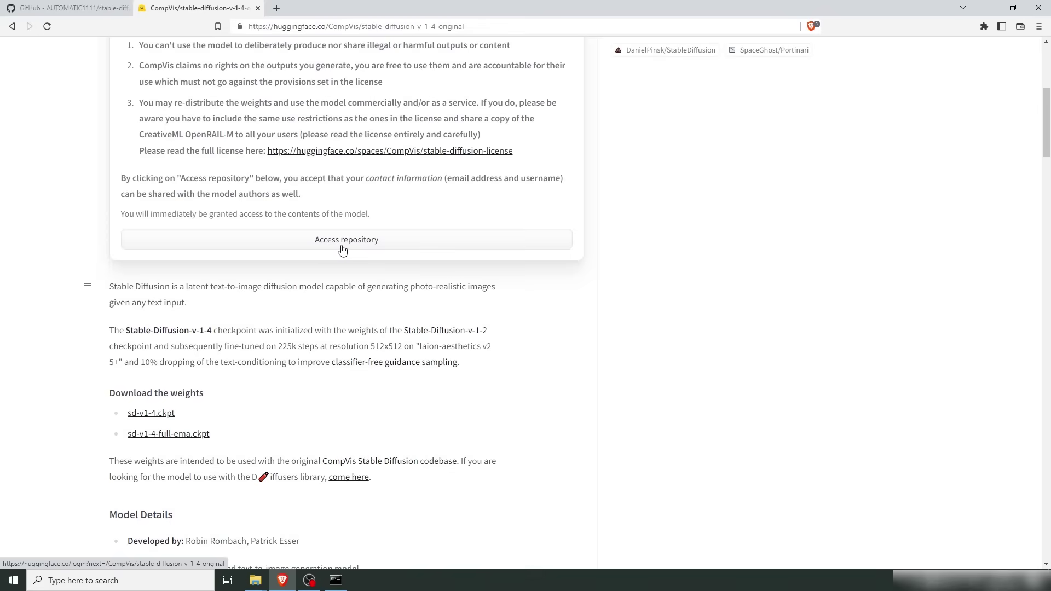
pyautogui.click(342, 250)
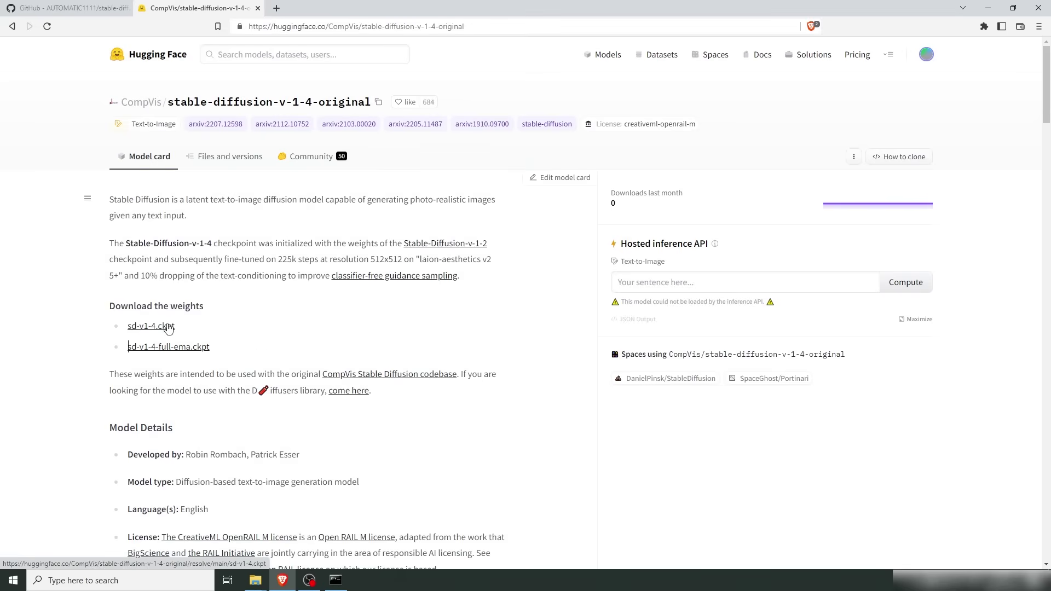
pyautogui.click(147, 328)
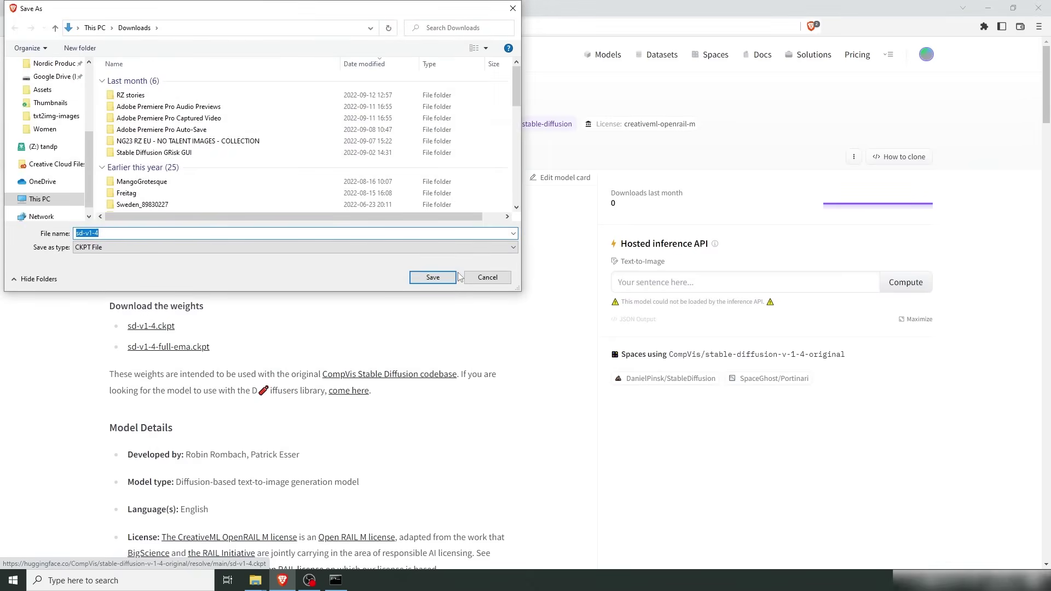
pyautogui.click(429, 279)
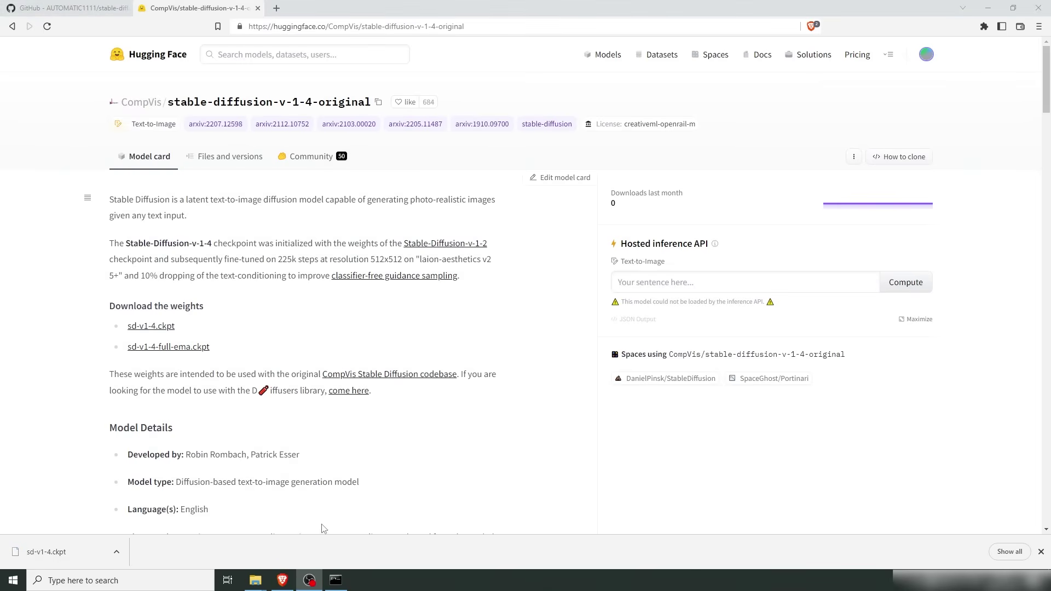
# - Switch to File Explorer and open the models\Stable-diffusion folder inside the cloned stable-diffusion-webui folder
pyautogui.moveTo(259, 586)
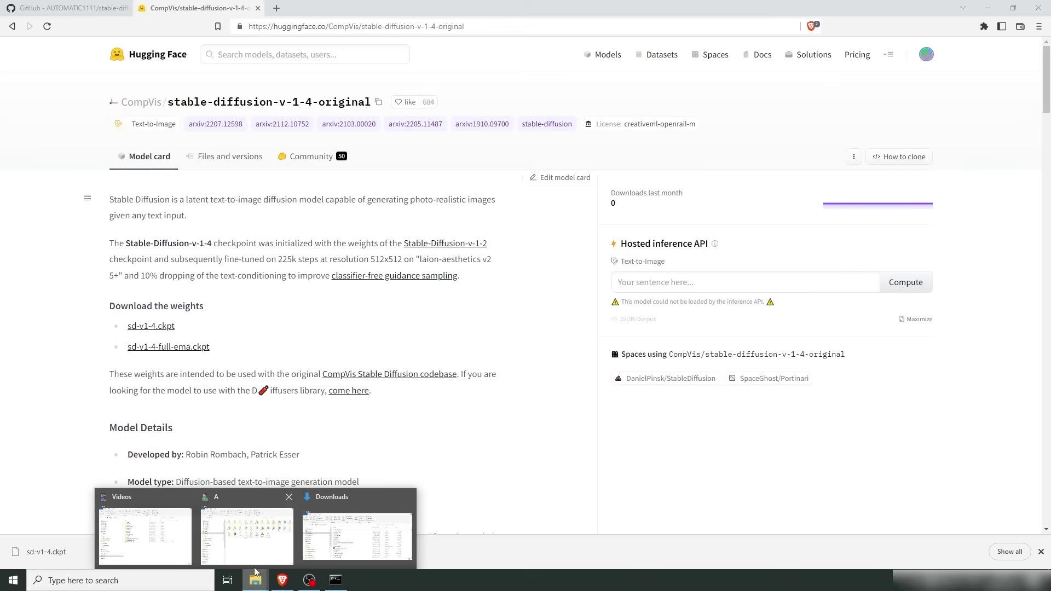
pyautogui.click(247, 533)
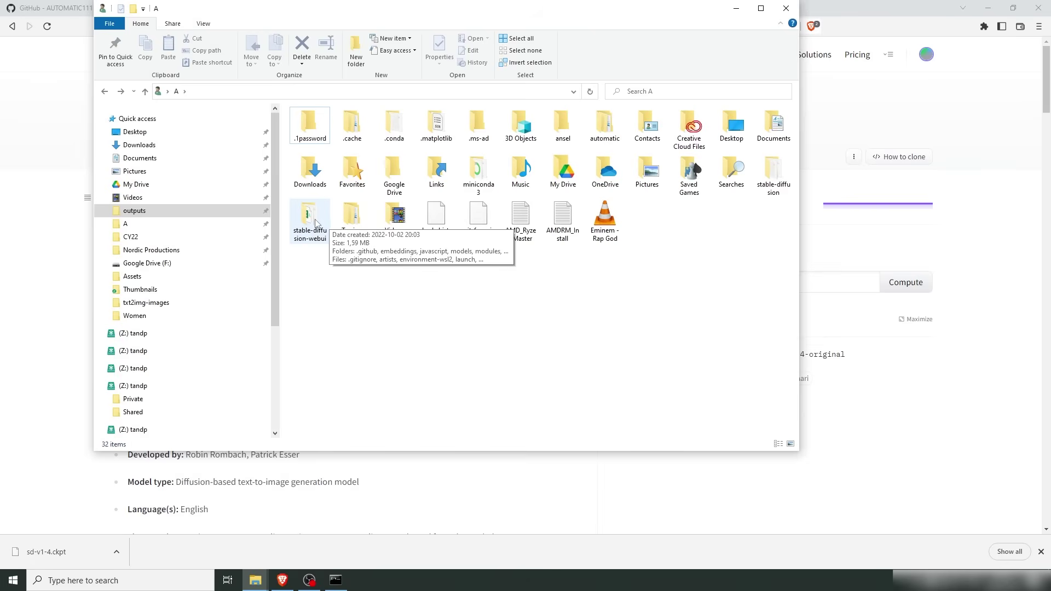
pyautogui.moveTo(342, 579)
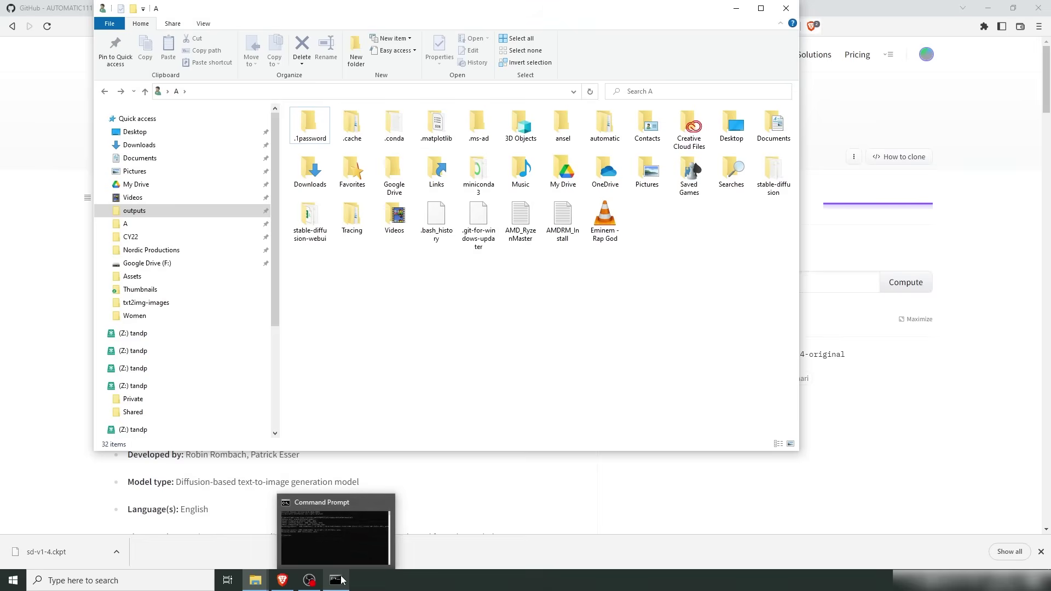
pyautogui.click(442, 539)
pyautogui.click(314, 283)
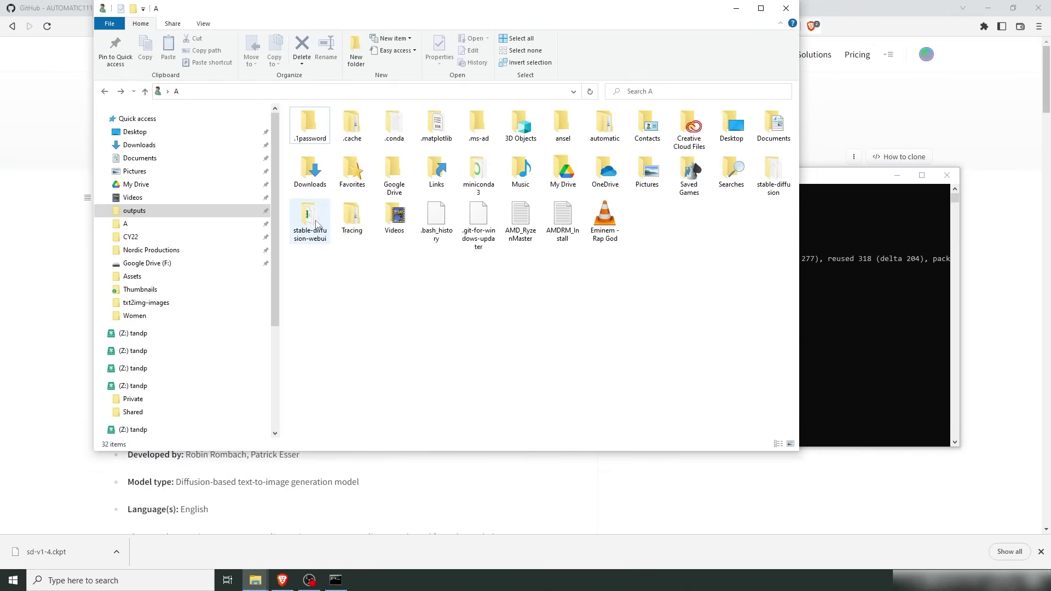
pyautogui.doubleClick(314, 221)
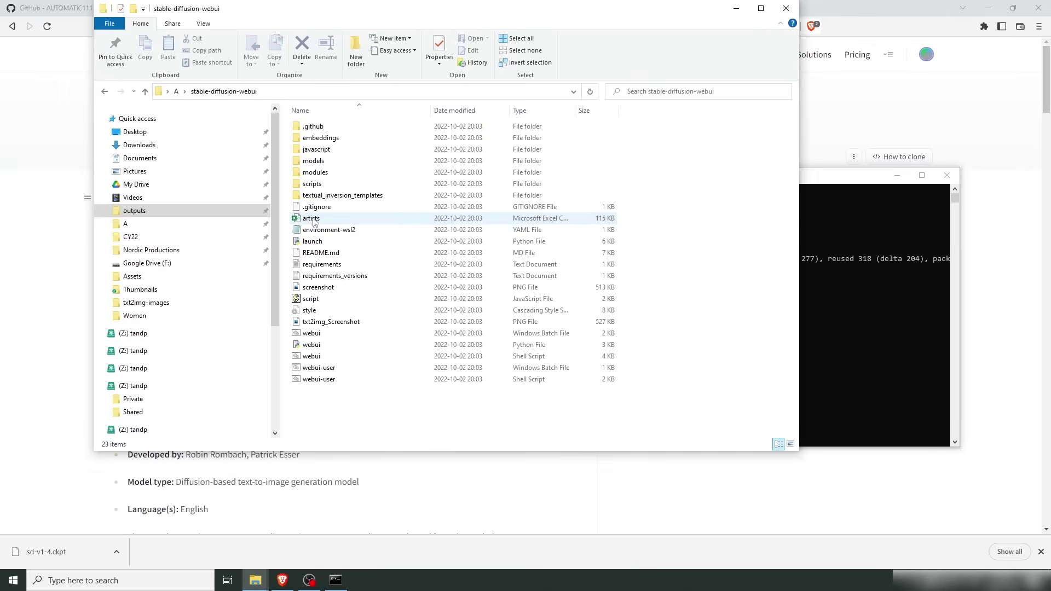
pyautogui.doubleClick(327, 162)
pyautogui.doubleClick(331, 127)
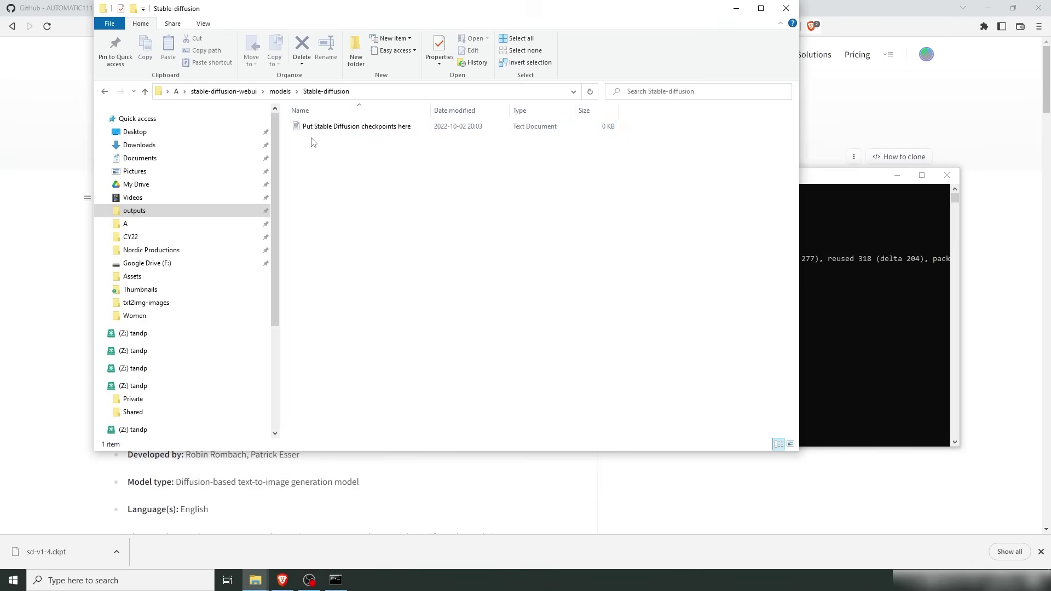
# - Move the downloaded sd-v1-4.ckpt into the Stable-diffusion folder and rename it model.ckpt
pyautogui.click(50, 554)
pyautogui.moveTo(50, 553); pyautogui.dragTo(381, 196)
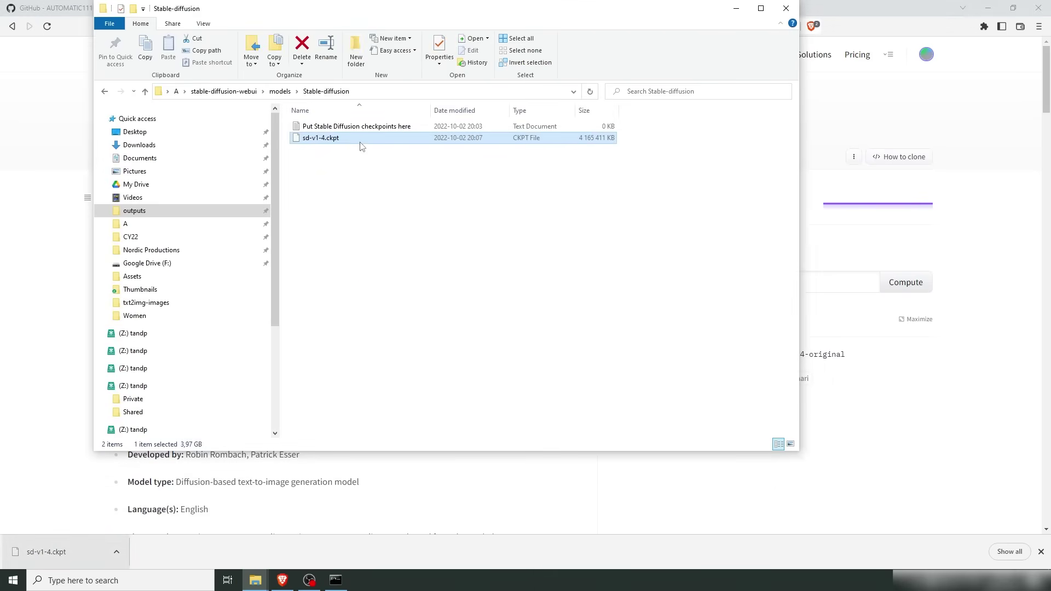
pyautogui.press('F2')
pyautogui.write('model')
pyautogui.press('Return')
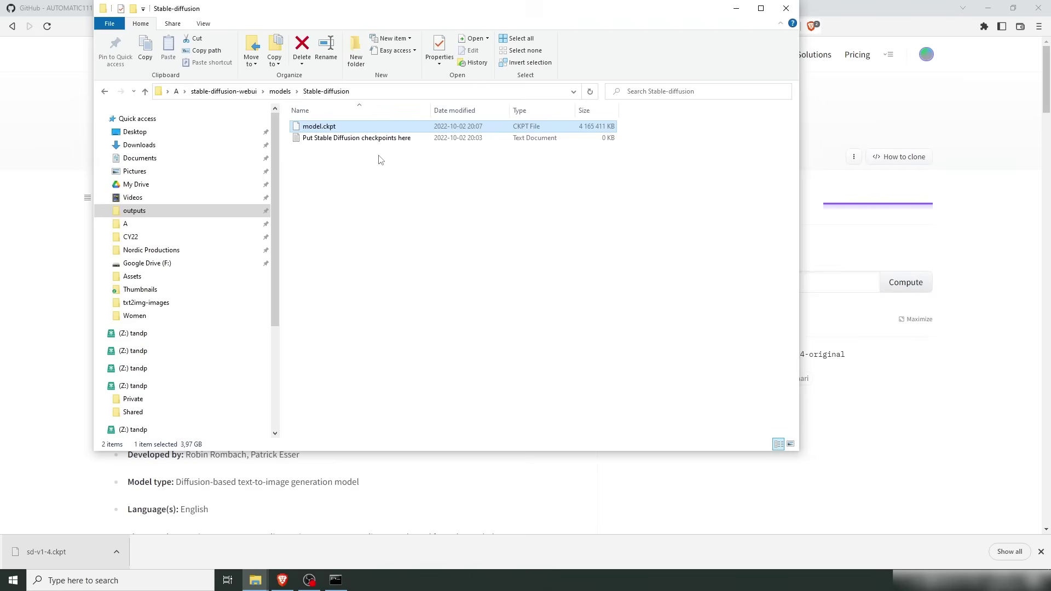
# - Return to the stable-diffusion-webui folder and open the webui-user Windows batch file in Notepad
pyautogui.click(249, 91)
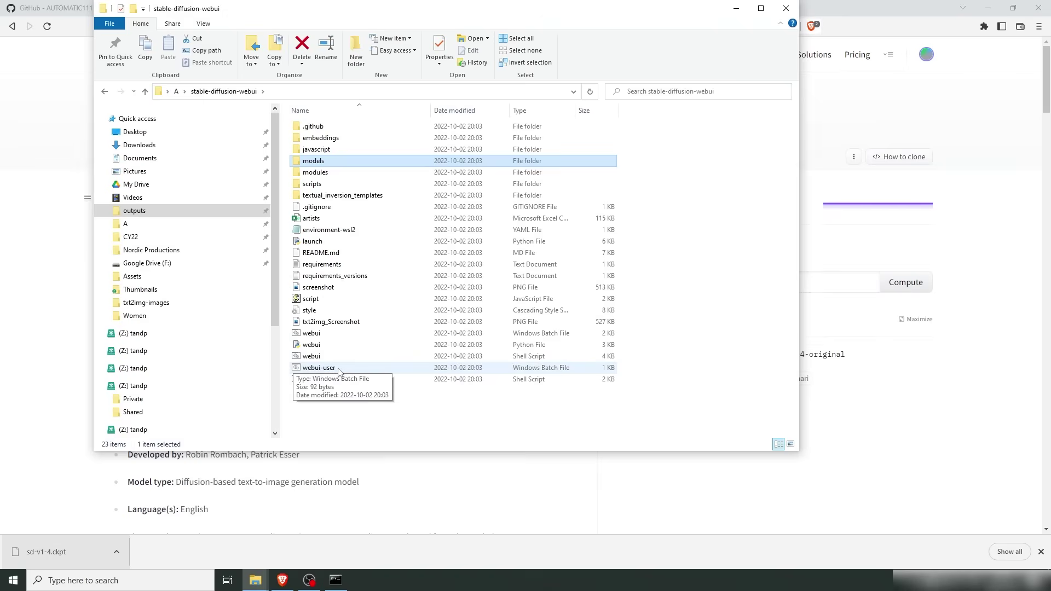
pyautogui.click(383, 419)
pyautogui.press('super')
pyautogui.write('notepad')
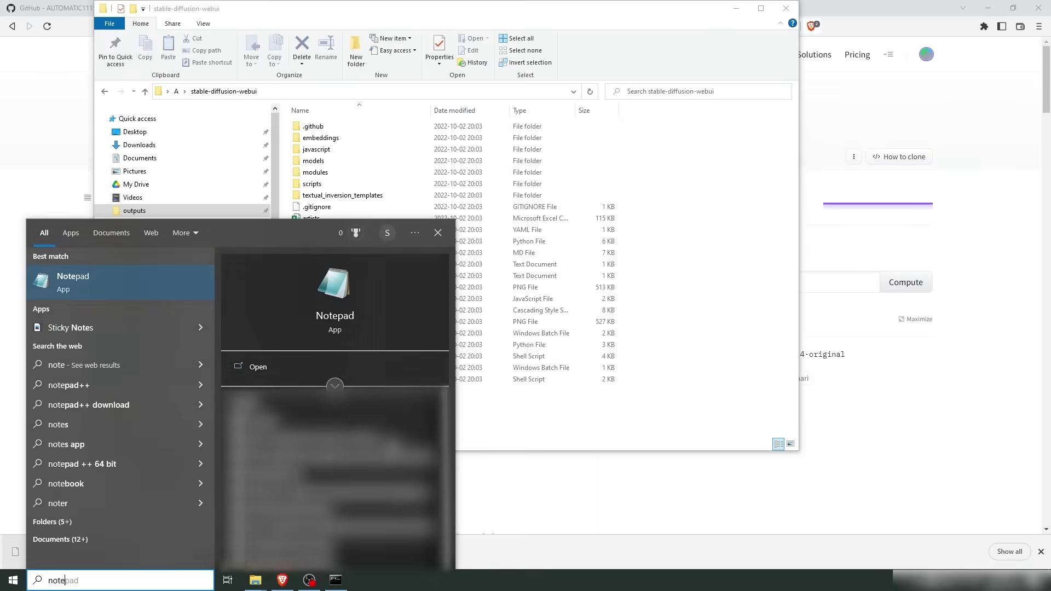
pyautogui.press('Return')
pyautogui.moveTo(521, 242); pyautogui.dragTo(569, 186)
pyautogui.moveTo(319, 367); pyautogui.dragTo(446, 296)
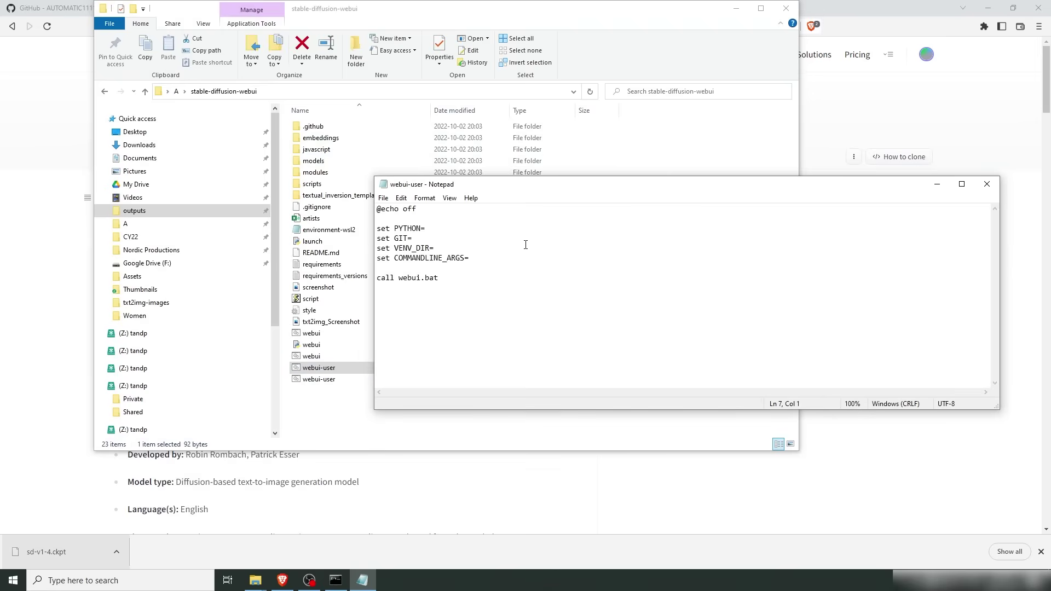
# - Add a "git pull" line above "call webui.bat" in webui-user, save the file and close Notepad
pyautogui.write('git pull')
pyautogui.click(383, 198)
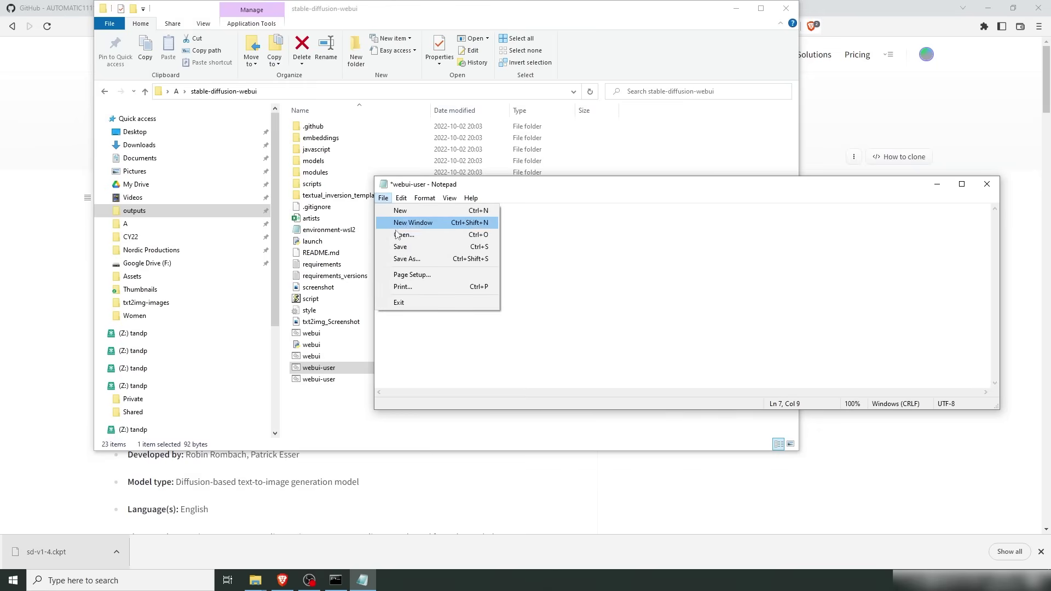
pyautogui.click(403, 247)
pyautogui.click(986, 184)
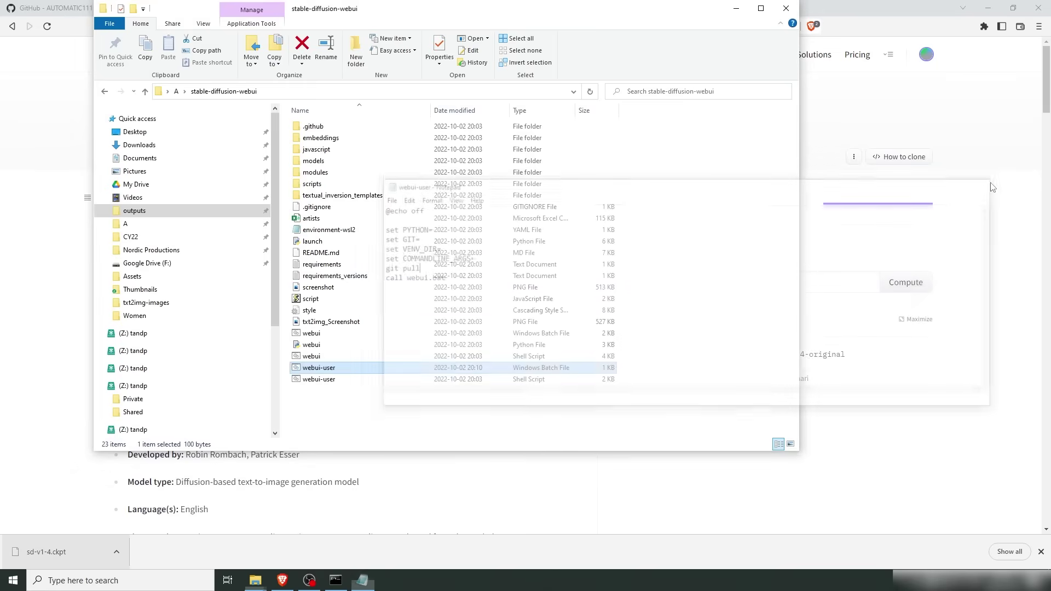
pyautogui.doubleClick(315, 368)
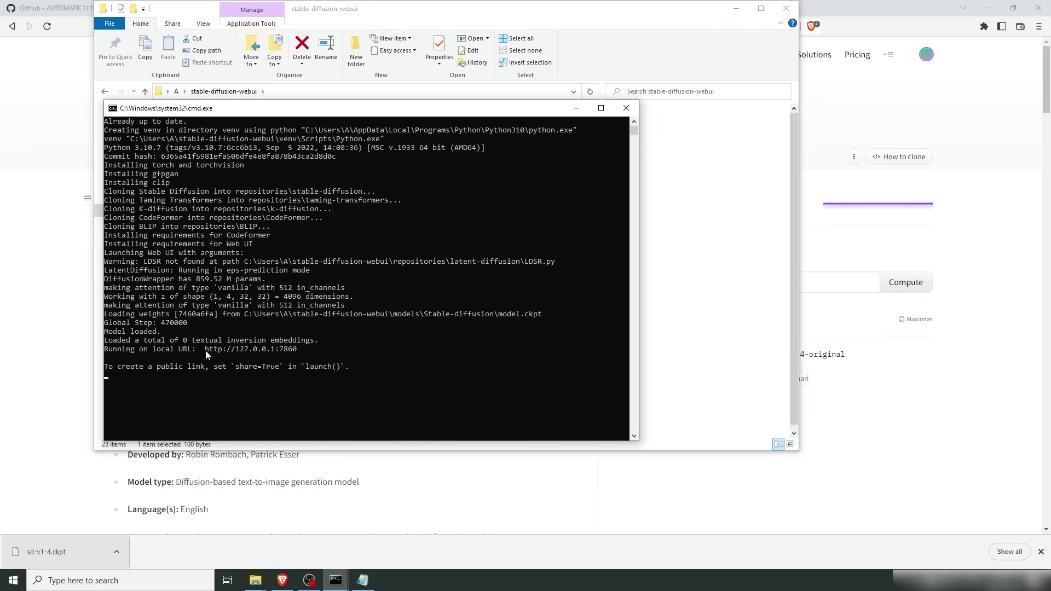
pyautogui.moveTo(206, 349); pyautogui.dragTo(299, 349)
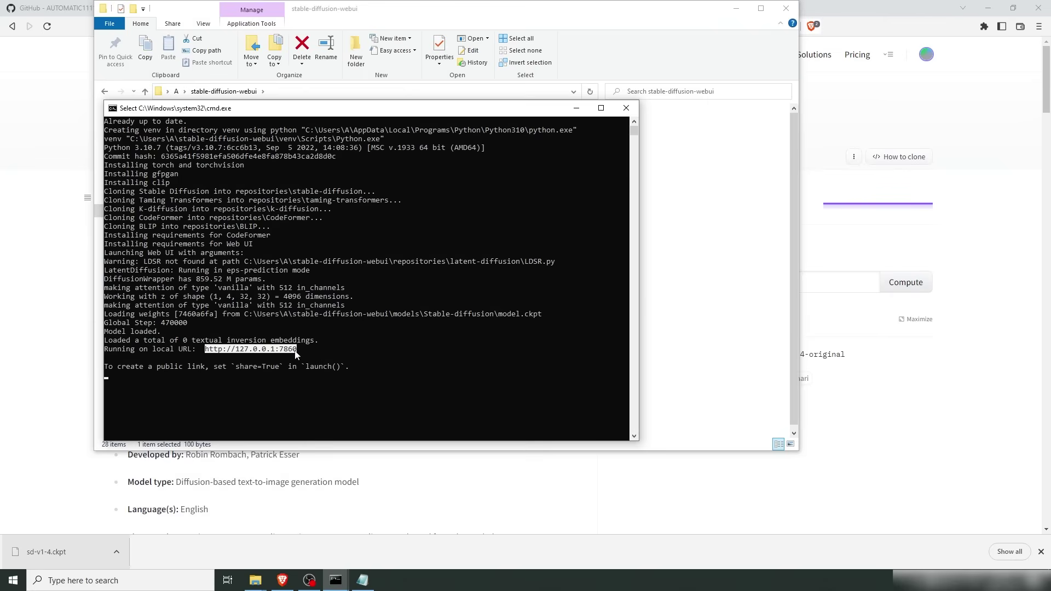
pyautogui.hotkey('ctrl', 'c')
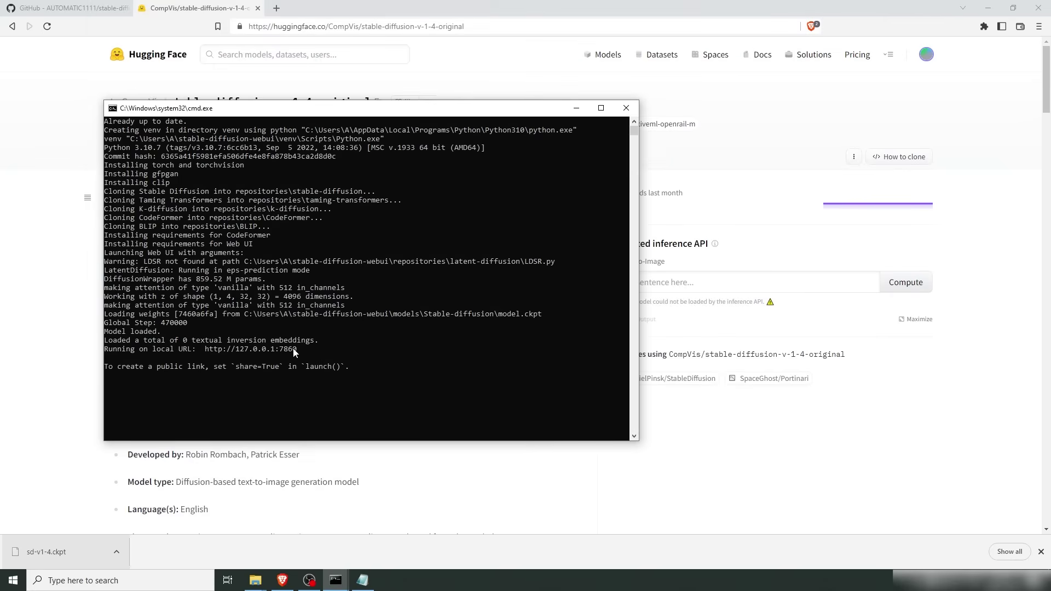
pyautogui.click(67, 110)
pyautogui.click(357, 26)
pyautogui.hotkey('ctrl', 'v')
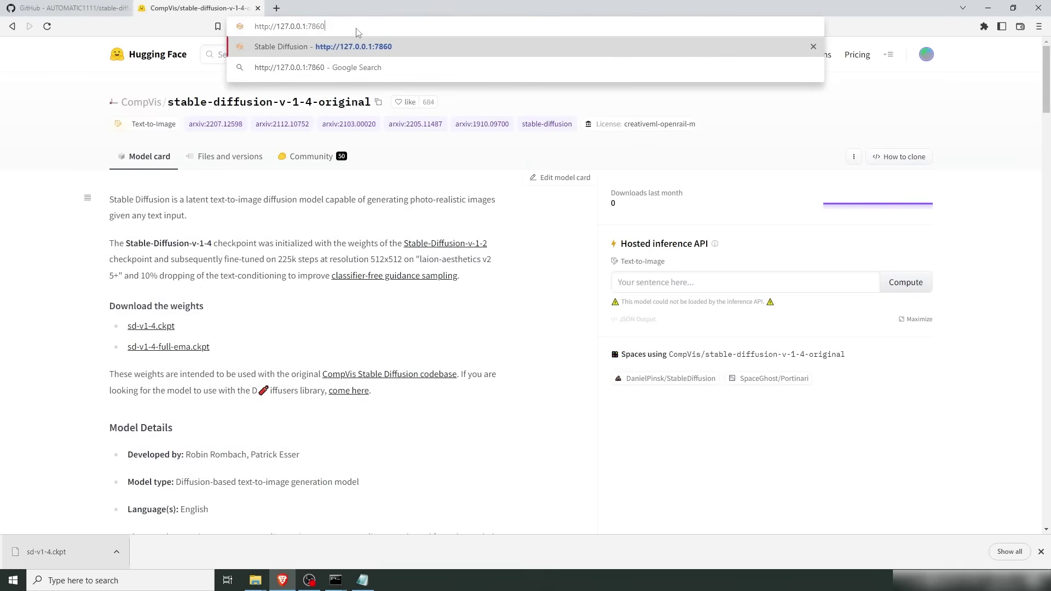
pyautogui.press('Return')
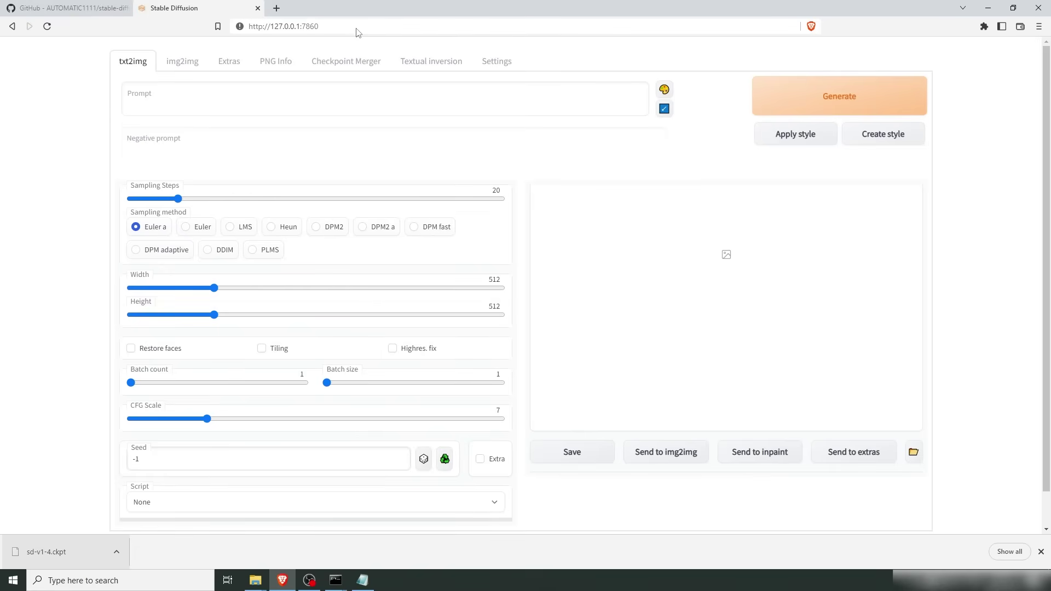
# - Bring the running web UI console into view over the page and return to the browser
pyautogui.click(335, 580)
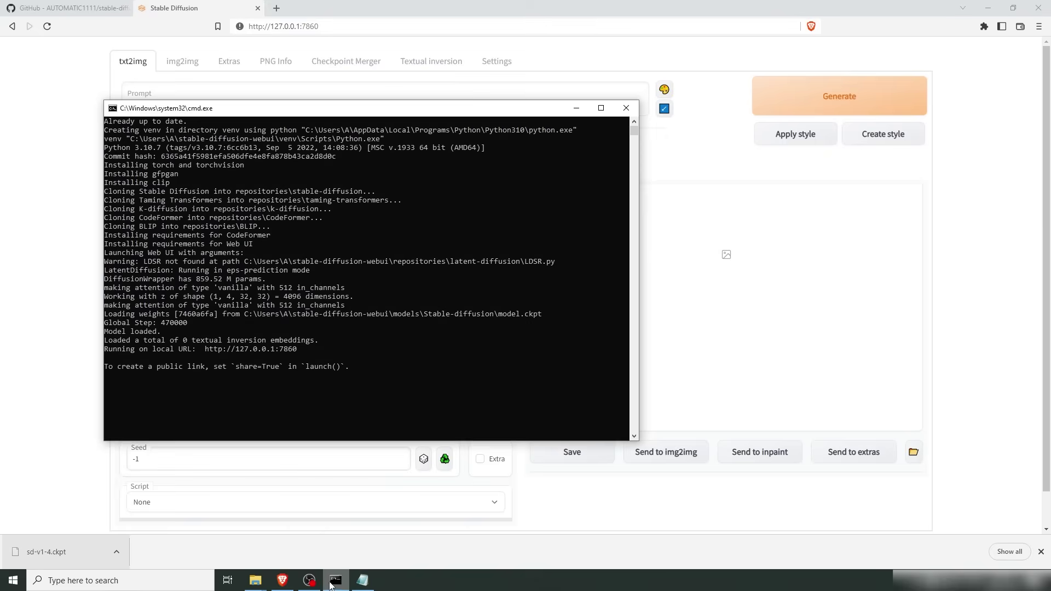
pyautogui.moveTo(309, 112); pyautogui.dragTo(643, 202)
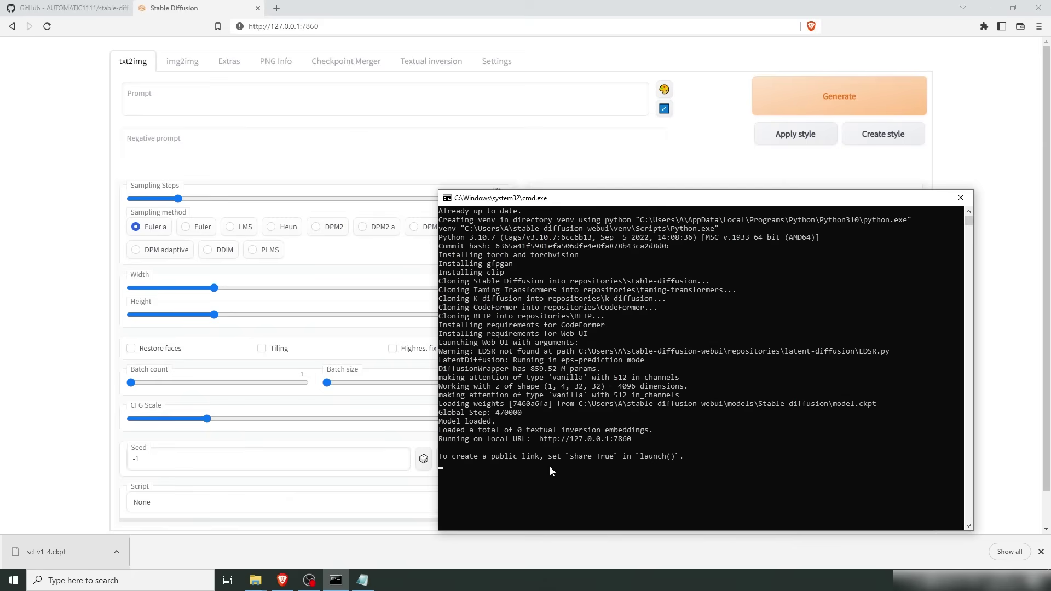
pyautogui.click(62, 204)
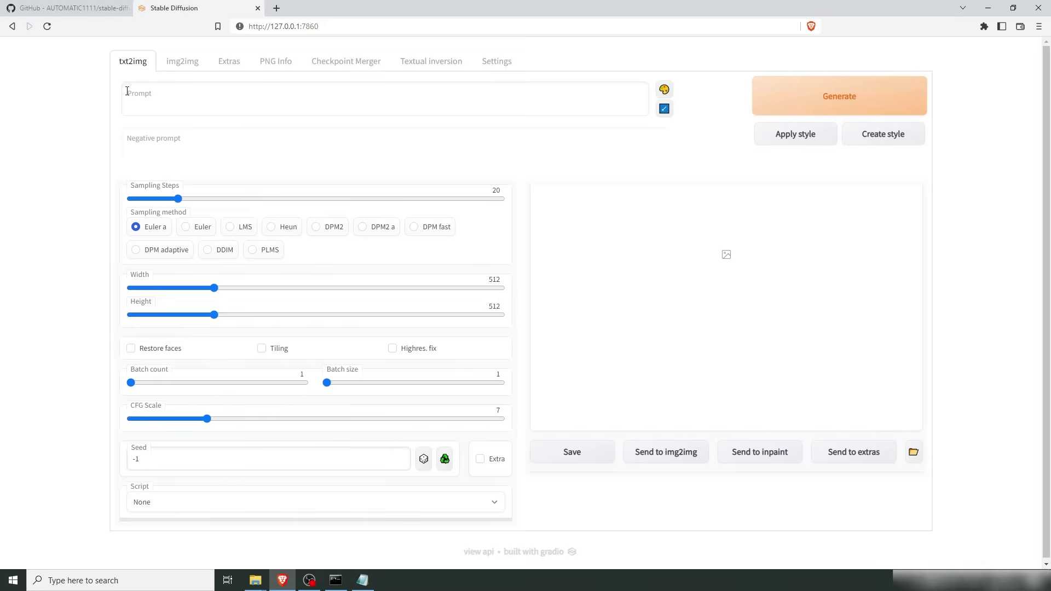
# - Enter the txt2img prompt "photograph of a woman with brown hair, portrait"
pyautogui.click(143, 101)
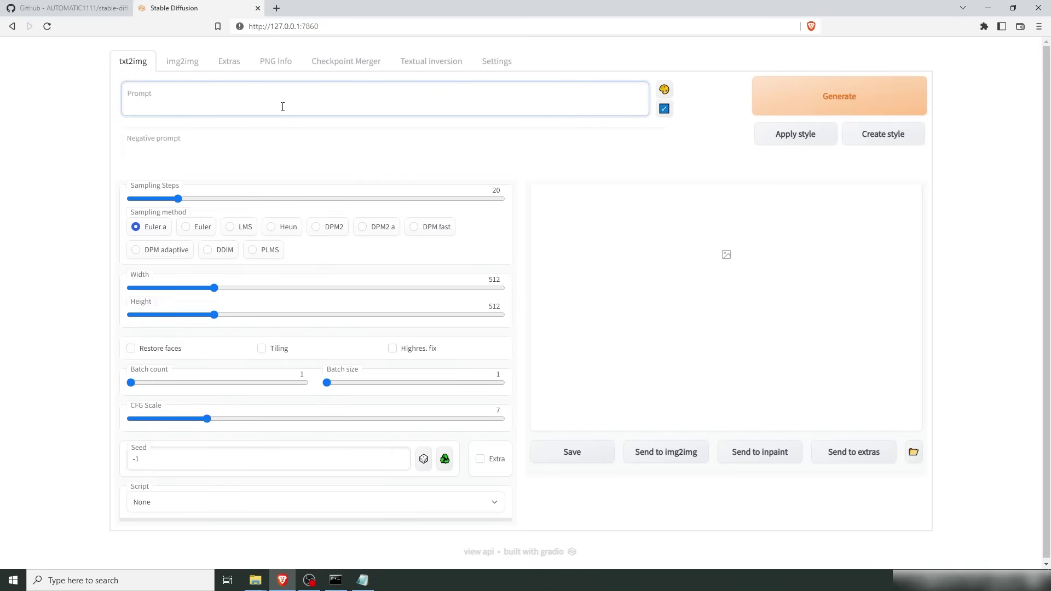
pyautogui.write('photograph of a woman')
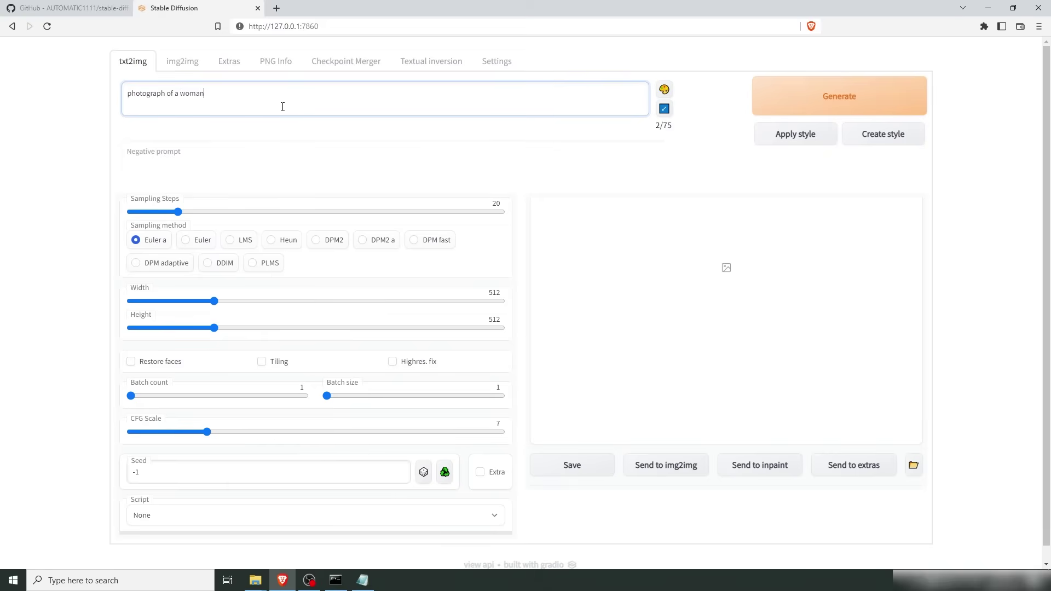
pyautogui.write(' with brown hair, portrait')
pyautogui.click(88, 199)
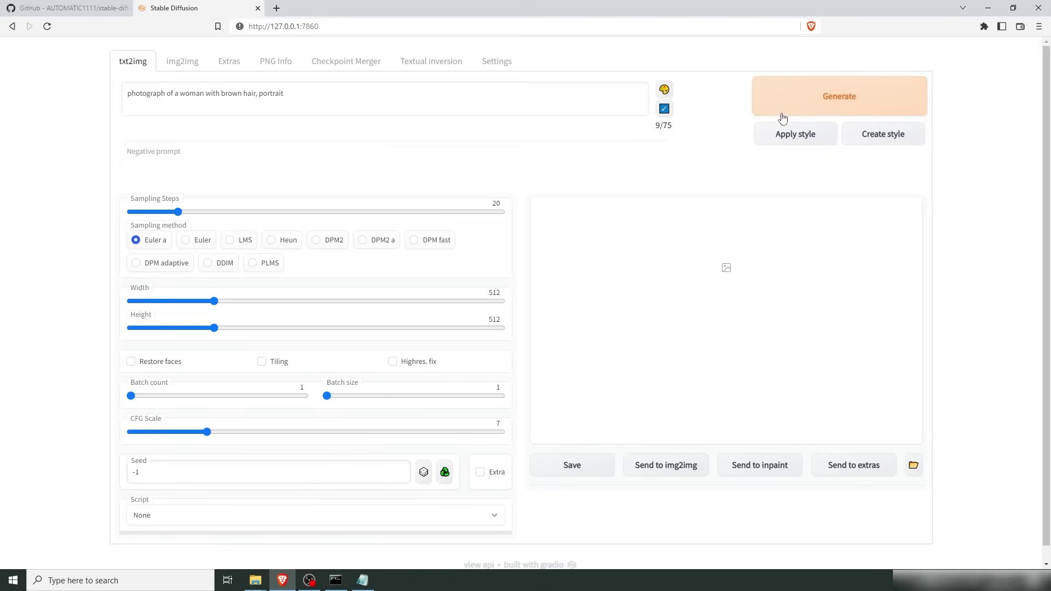
# - Set the web UI to show image creation progress every 3 sampling steps and apply the settings
pyautogui.click(497, 64)
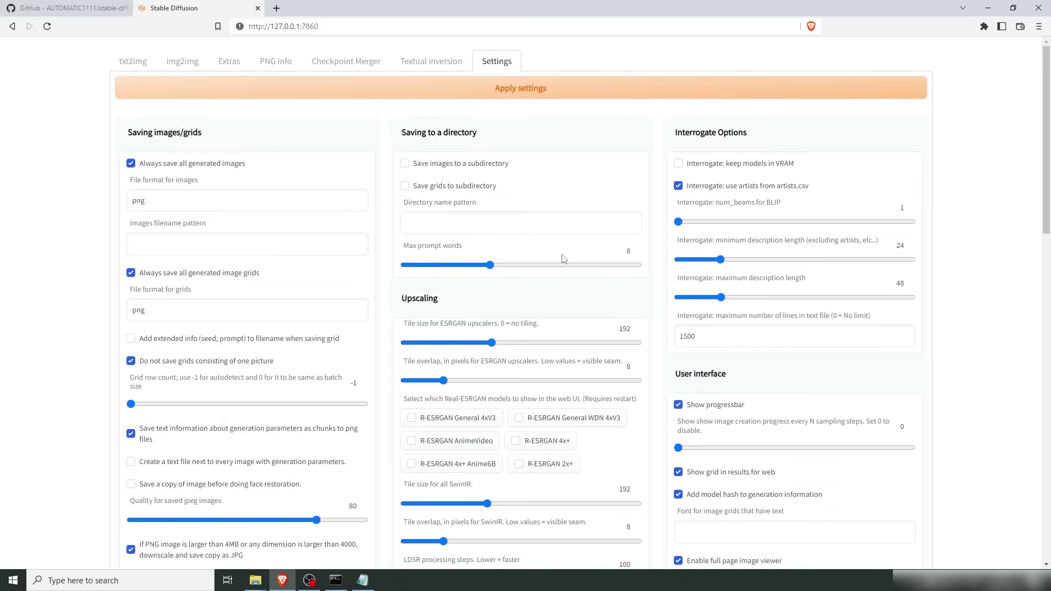
pyautogui.scroll(-1, 658, 360)
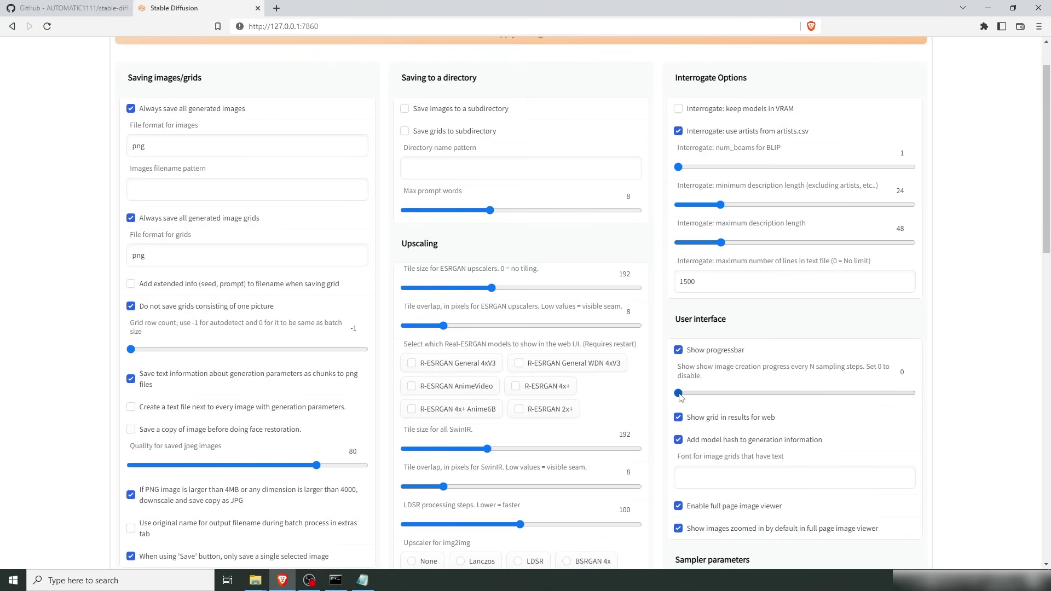
pyautogui.moveTo(679, 395); pyautogui.dragTo(700, 395)
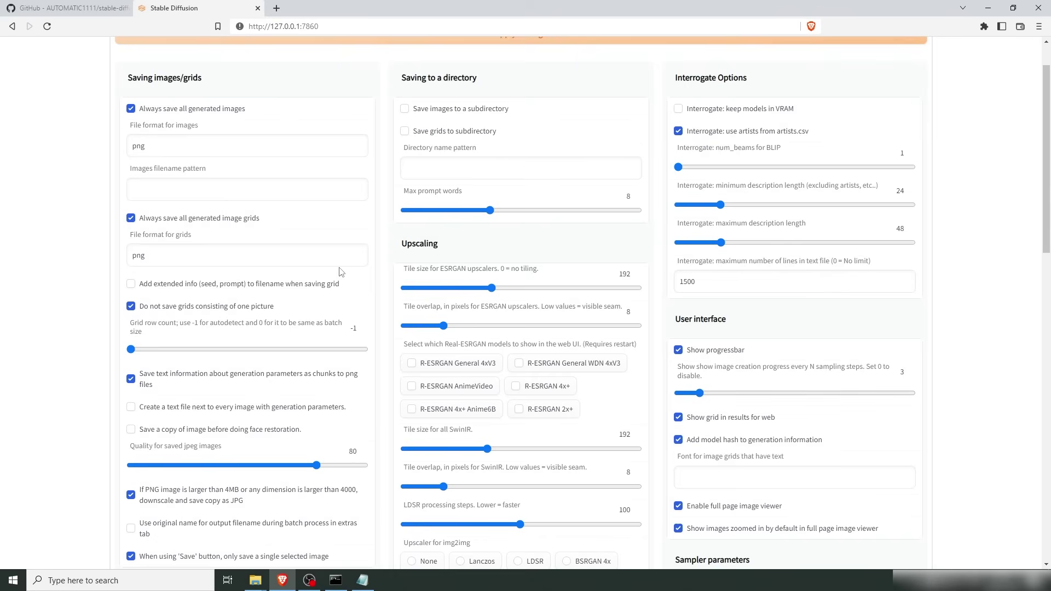
pyautogui.scroll(2, 356, 273)
pyautogui.click(498, 95)
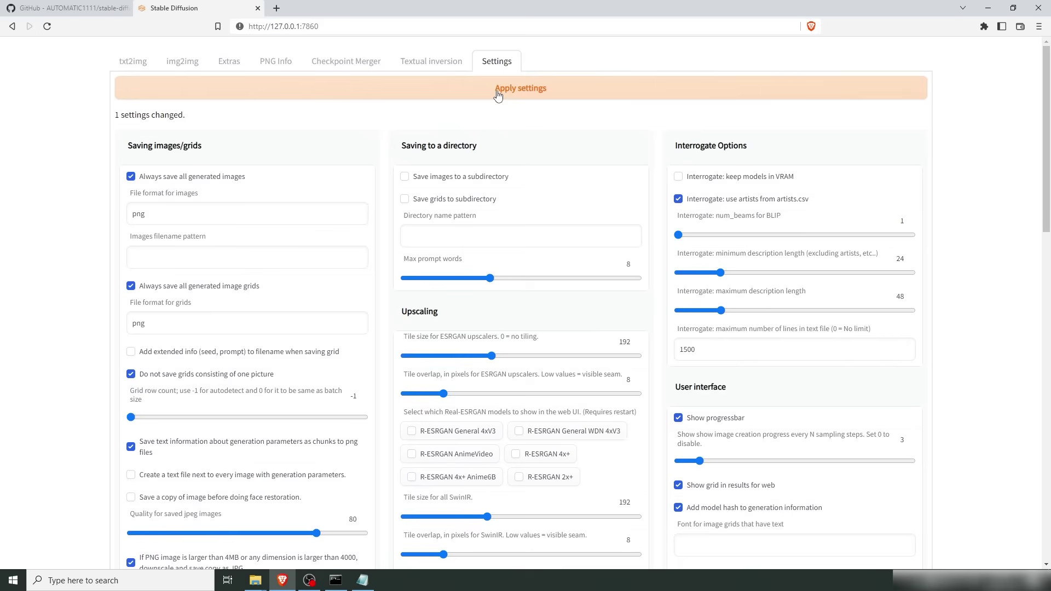
# - Return to txt2img, generate an image from the woman portrait prompt and enlarge the result
pyautogui.click(132, 64)
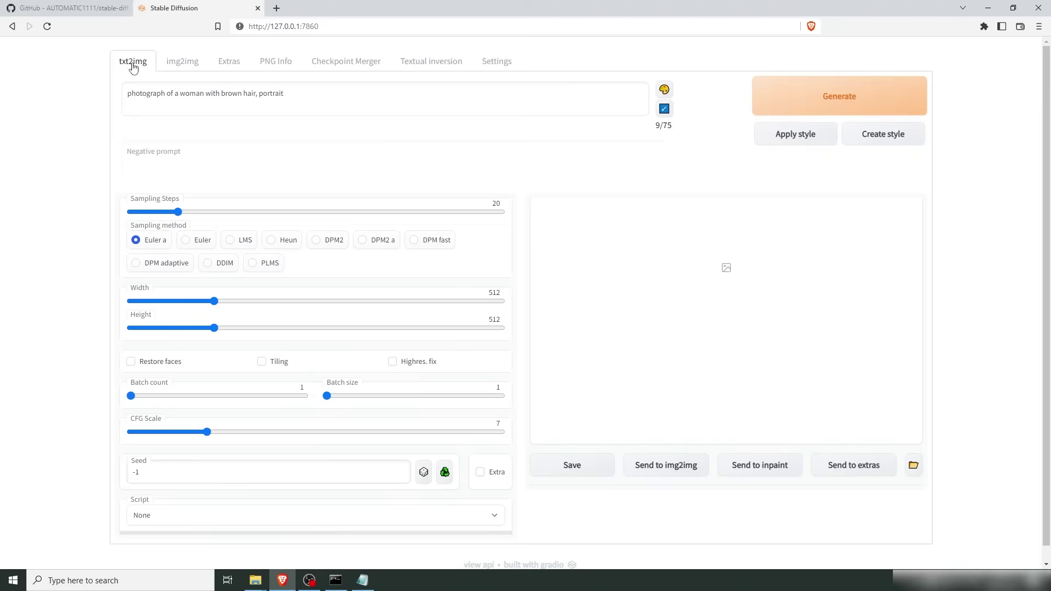
pyautogui.click(797, 103)
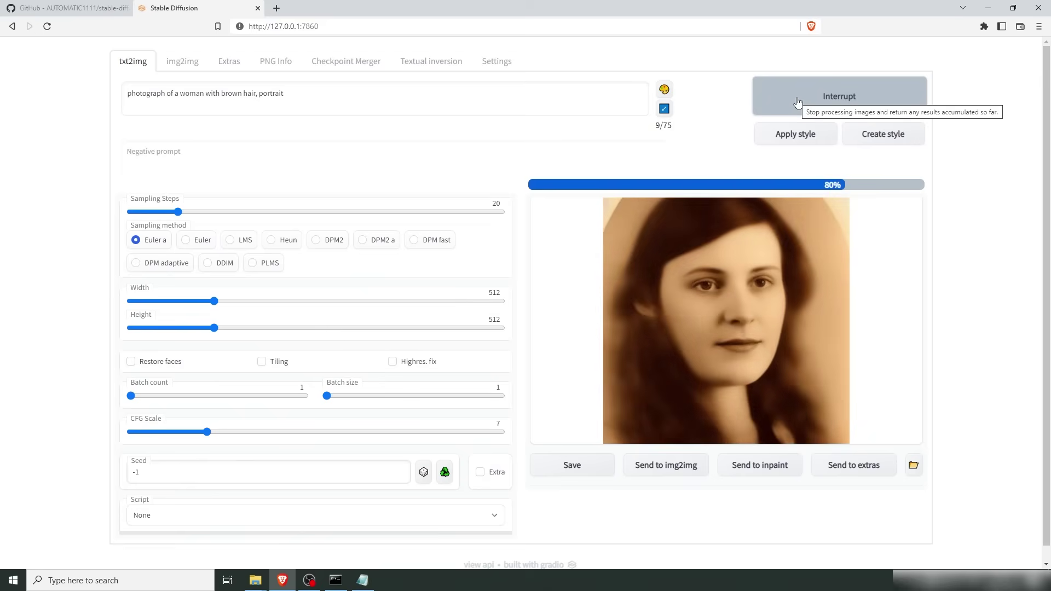
pyautogui.click(585, 246)
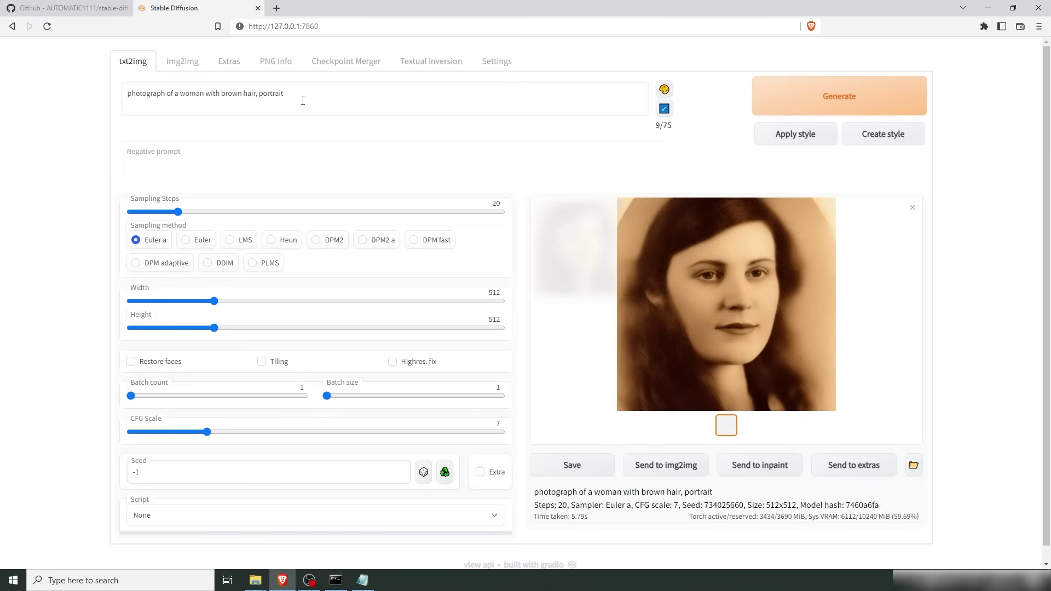
# - Extend the prompt directly after "portrait" with "n photo by irving penn, hyper realism, 8k" and generate a new image
pyautogui.moveTo(299, 99); pyautogui.dragTo(98, 90)
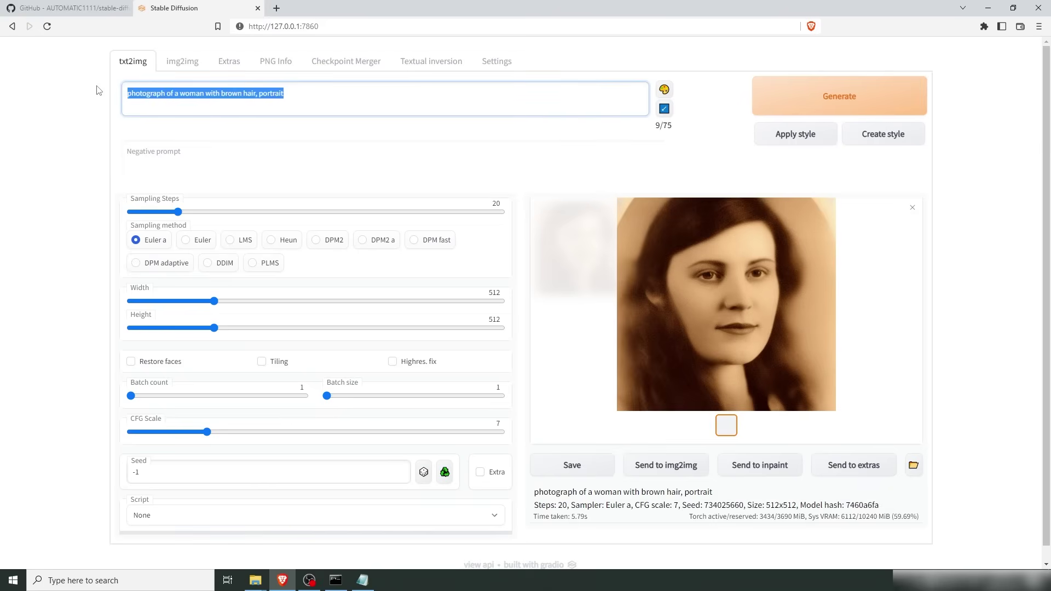
pyautogui.click(156, 95)
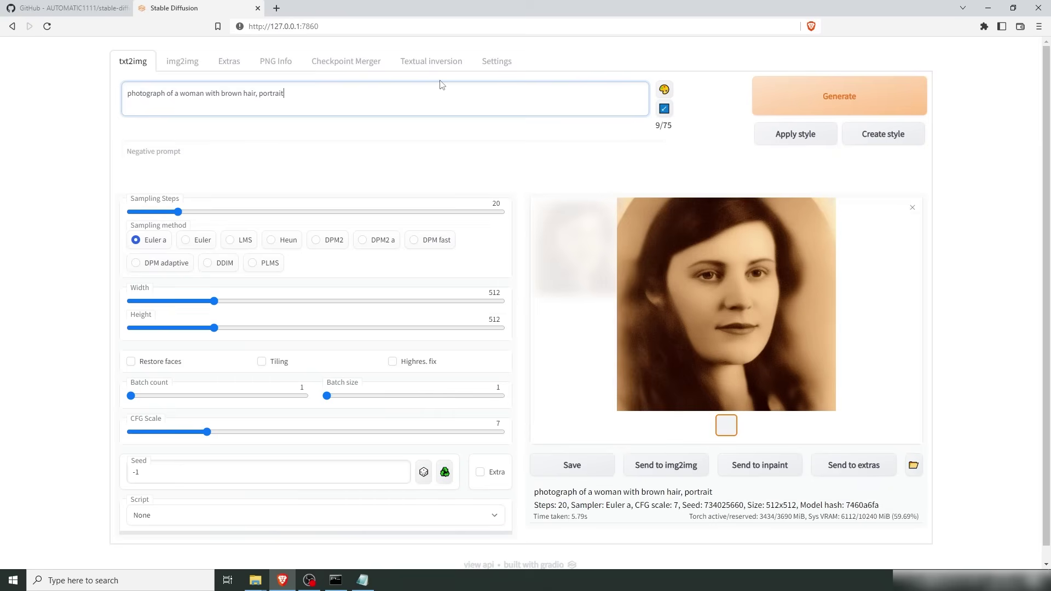
pyautogui.write('n photo by irving penn, hyper reaisl')
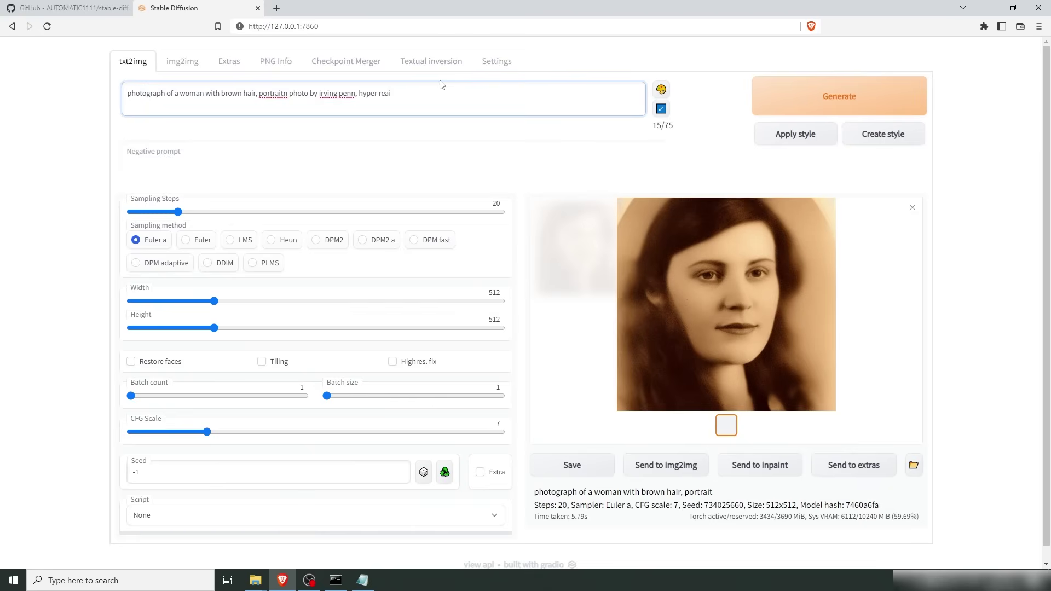
pyautogui.press('BackSpace')
pyautogui.press('BackSpace')
pyautogui.press('BackSpace')
pyautogui.write('lism')
pyautogui.write(', or ')
pyautogui.write('8k')
pyautogui.click(848, 100)
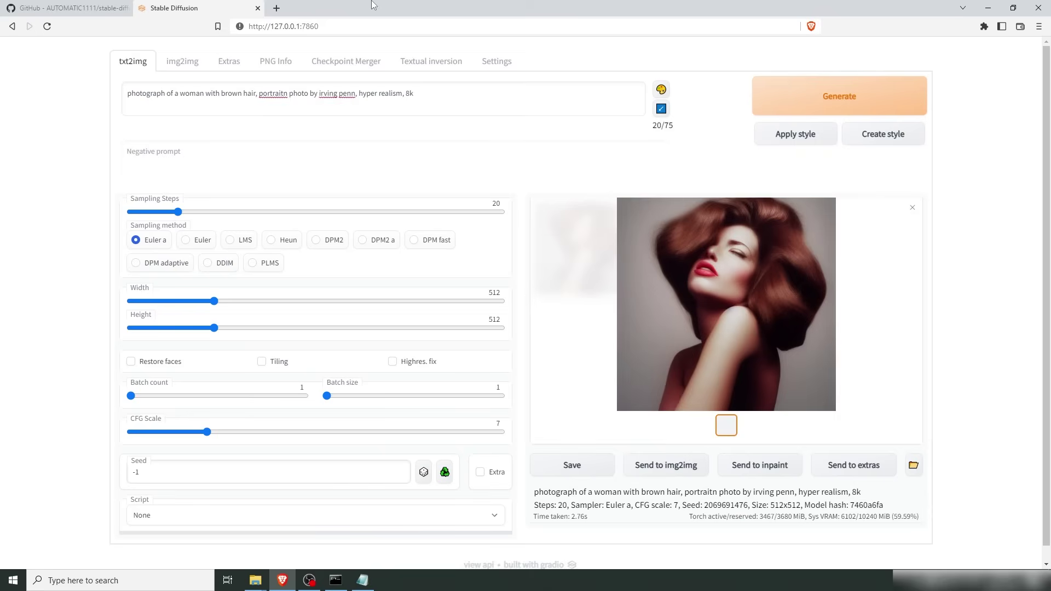
# - Switch to the Lexica site and view the prompt of the Albert Einstein portrait
pyautogui.click(339, 10)
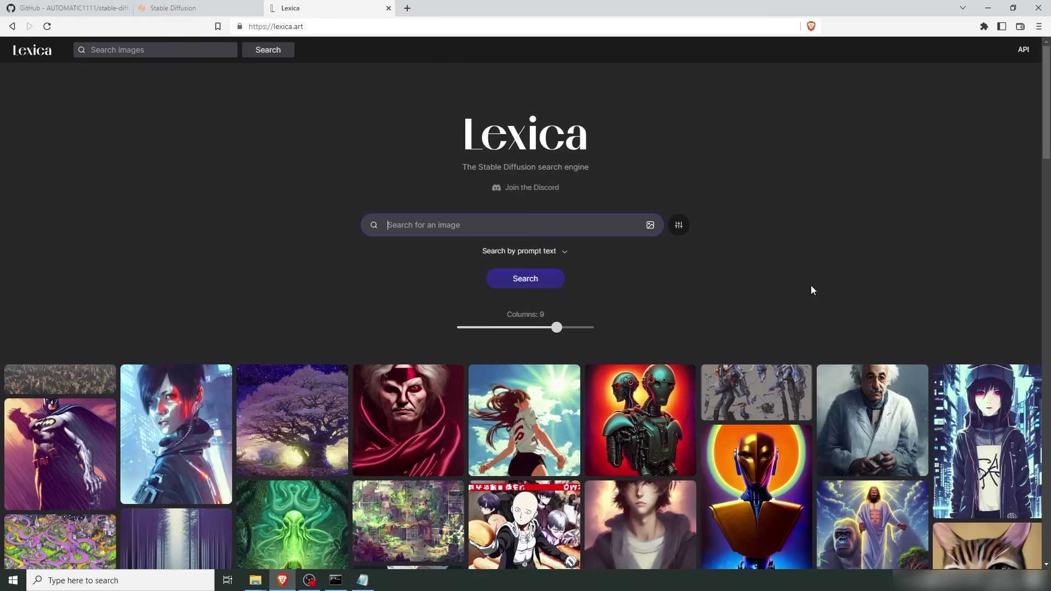
pyautogui.moveTo(865, 383)
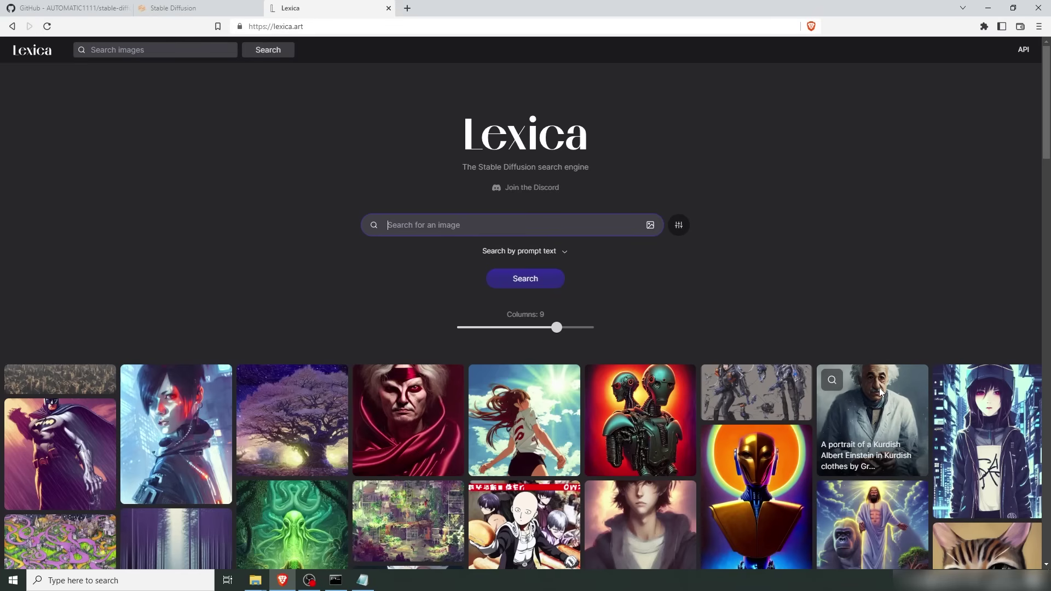
pyautogui.click(881, 393)
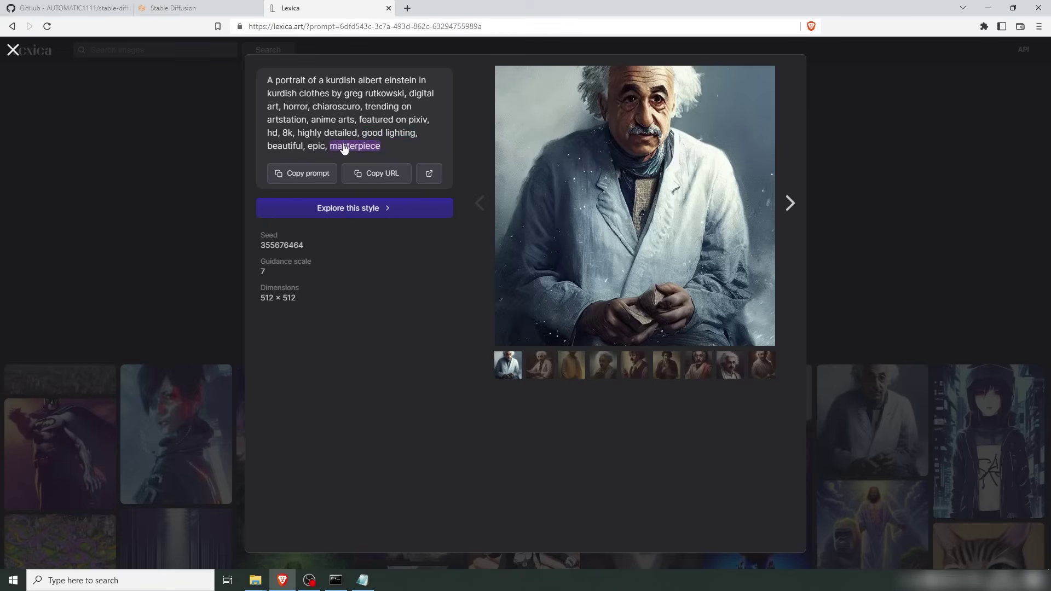
pyautogui.click(136, 188)
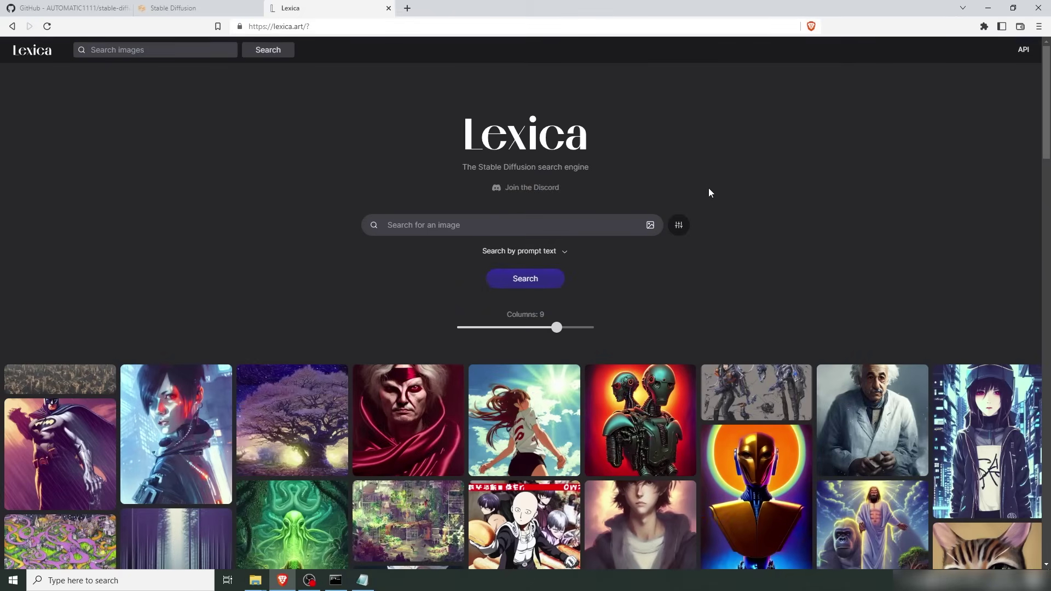
# - Copy the prompt of the golden humanoid robot image with the orange halo from the Lexica gallery
pyautogui.scroll(-3, 757, 180)
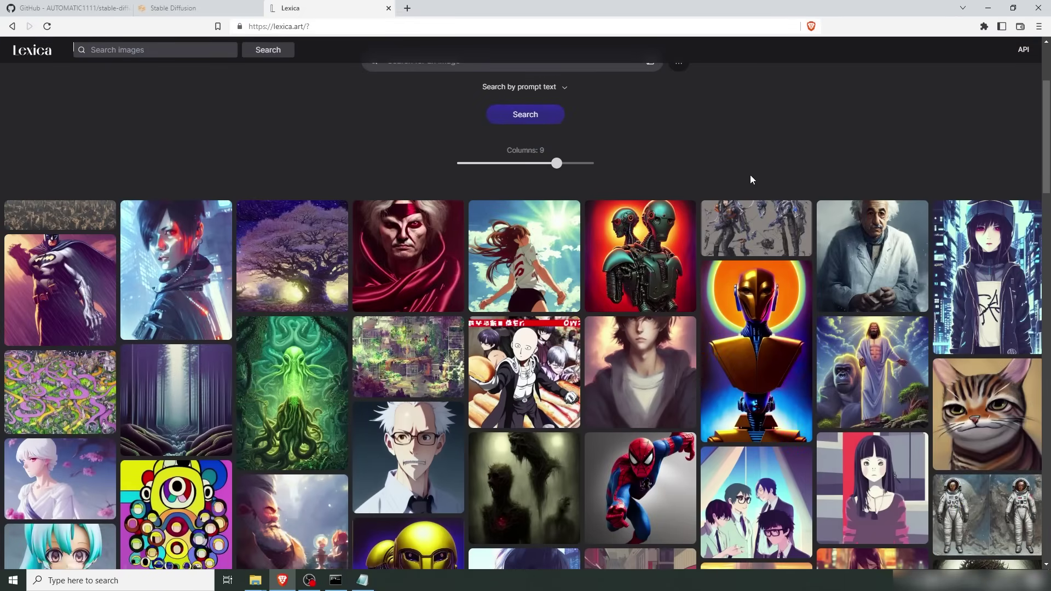
pyautogui.click(754, 304)
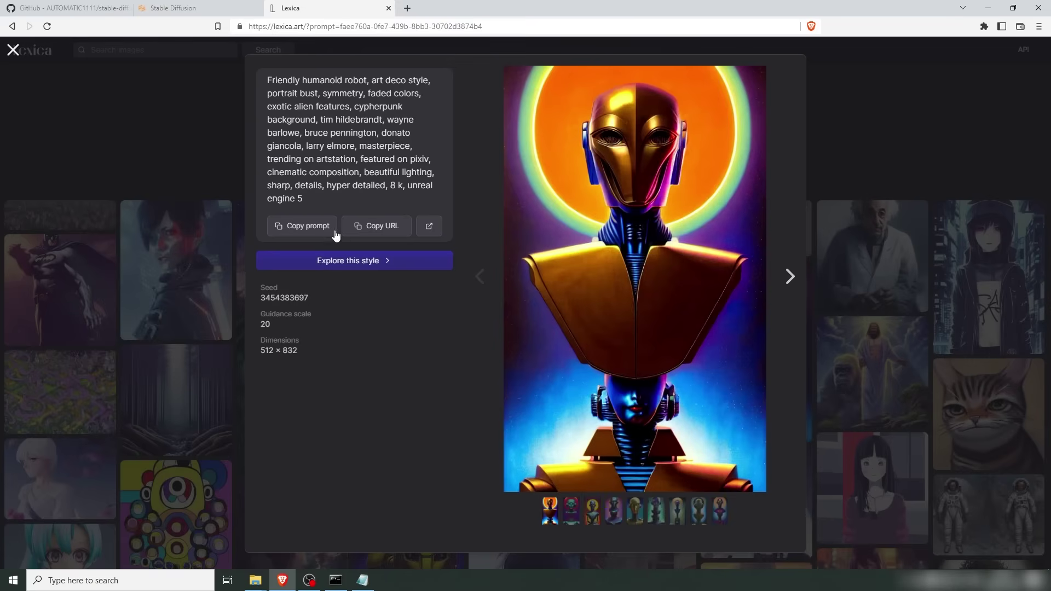
pyautogui.click(296, 228)
# - Return to the Stable Diffusion web UI and replace the prompt text after "brown hair," with the copied robot prompt
pyautogui.click(186, 10)
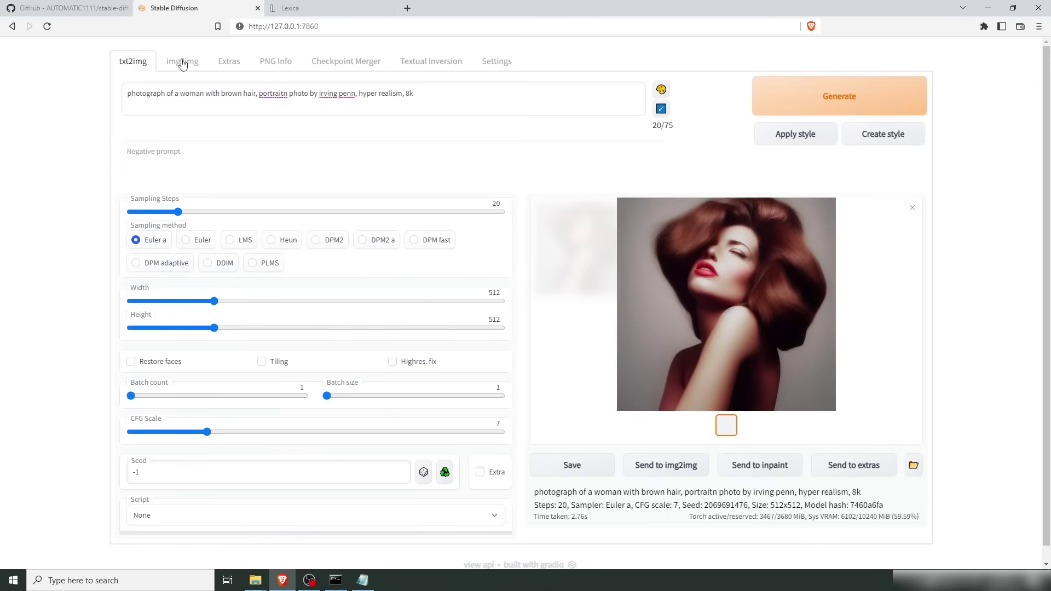
pyautogui.moveTo(441, 94); pyautogui.dragTo(259, 94)
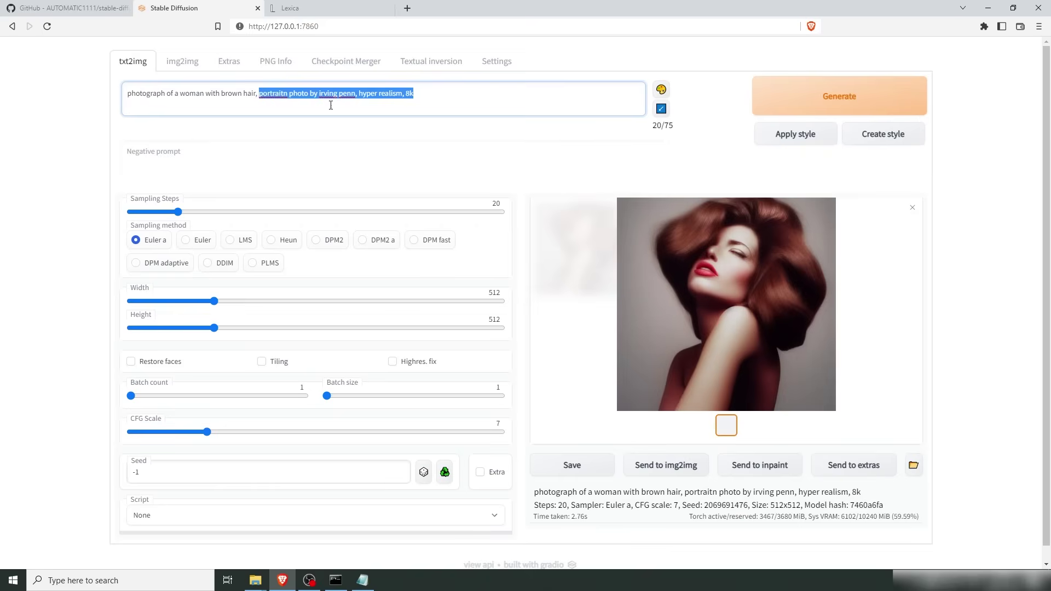
pyautogui.hotkey('ctrl', 'v')
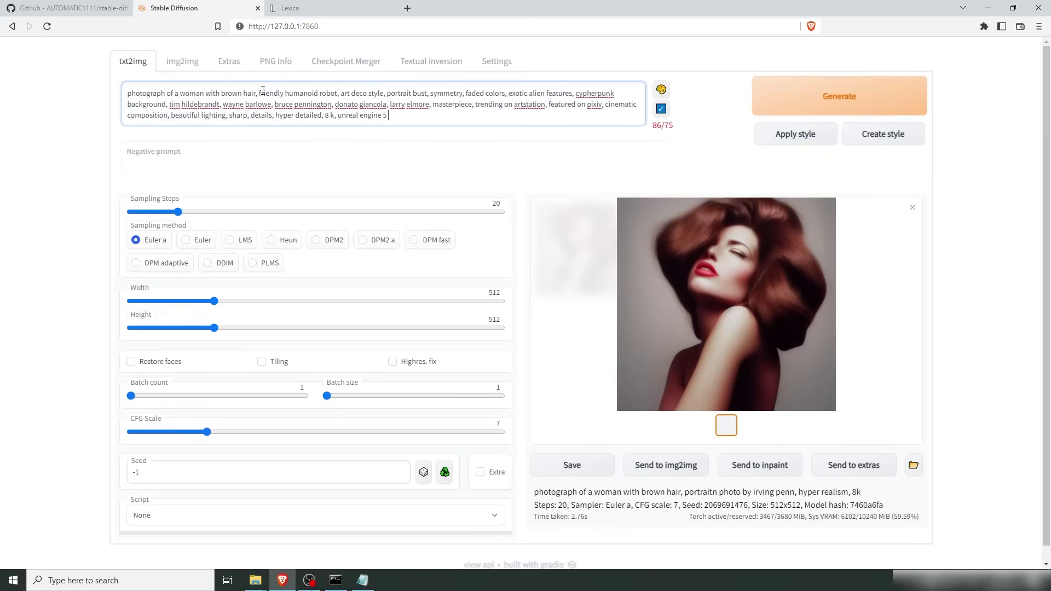
# - Remove "friendly humanoid robot," from the prompt and generate a new image
pyautogui.moveTo(259, 93); pyautogui.dragTo(339, 93)
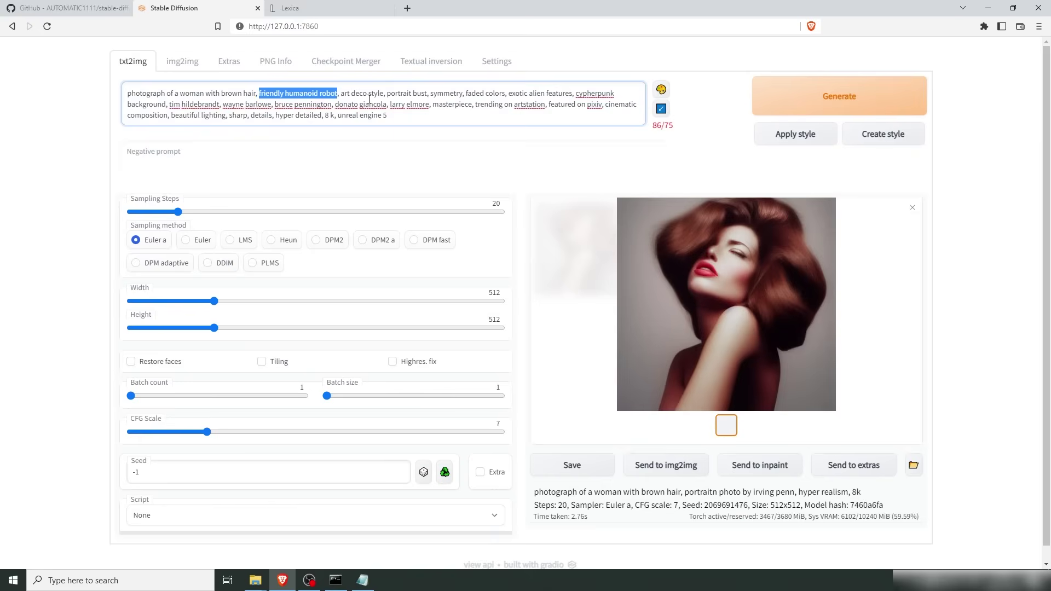
pyautogui.press('BackSpace')
pyautogui.press('BackSpace')
pyautogui.press('BackSpace')
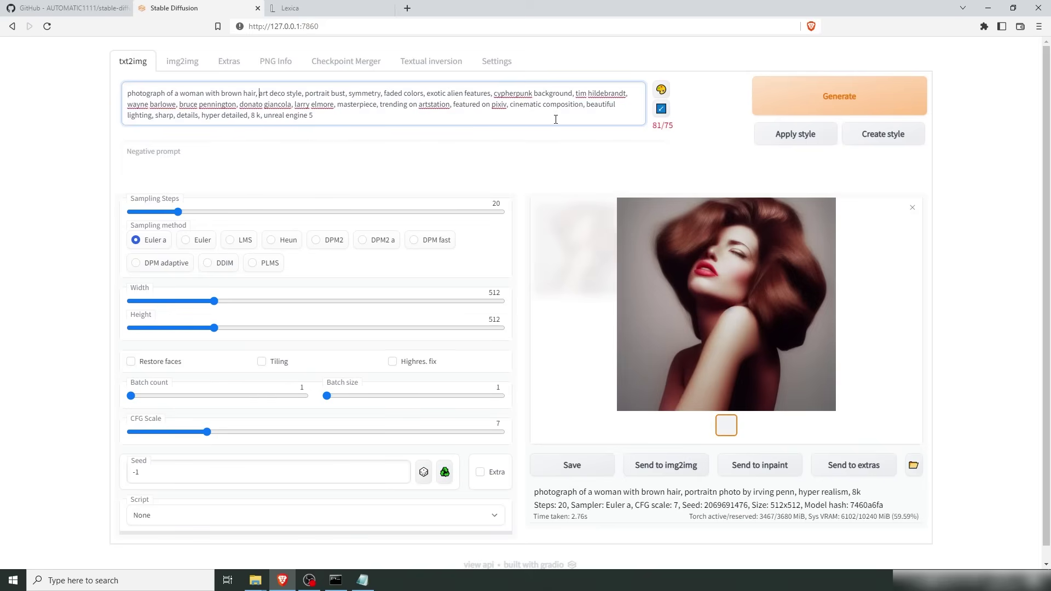
pyautogui.click(799, 100)
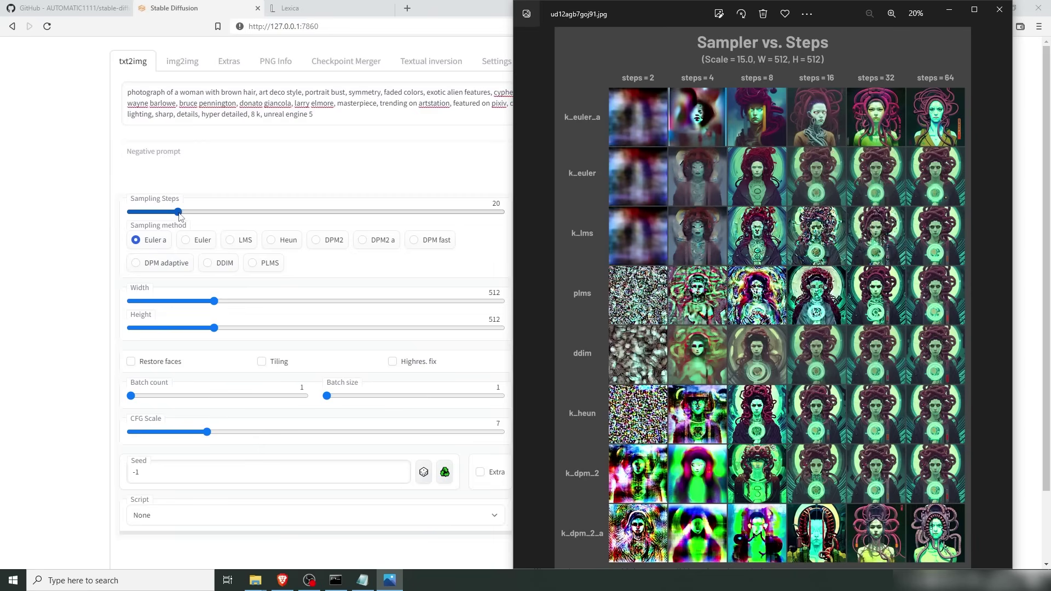
# - Set the sampling steps to 50 and the sampling method to LMS
pyautogui.moveTo(181, 214); pyautogui.dragTo(253, 220)
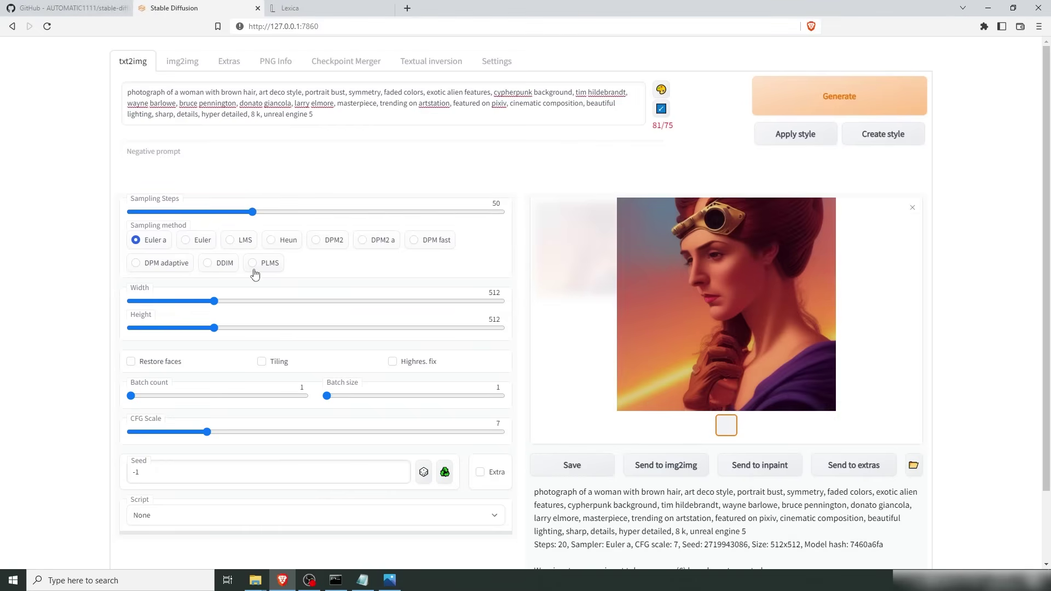
pyautogui.click(231, 241)
# - Replace everything after "beautiful lighting," in the prompt with "8k" and generate a new image
pyautogui.moveTo(314, 114); pyautogui.dragTo(155, 116)
pyautogui.press('BackSpace')
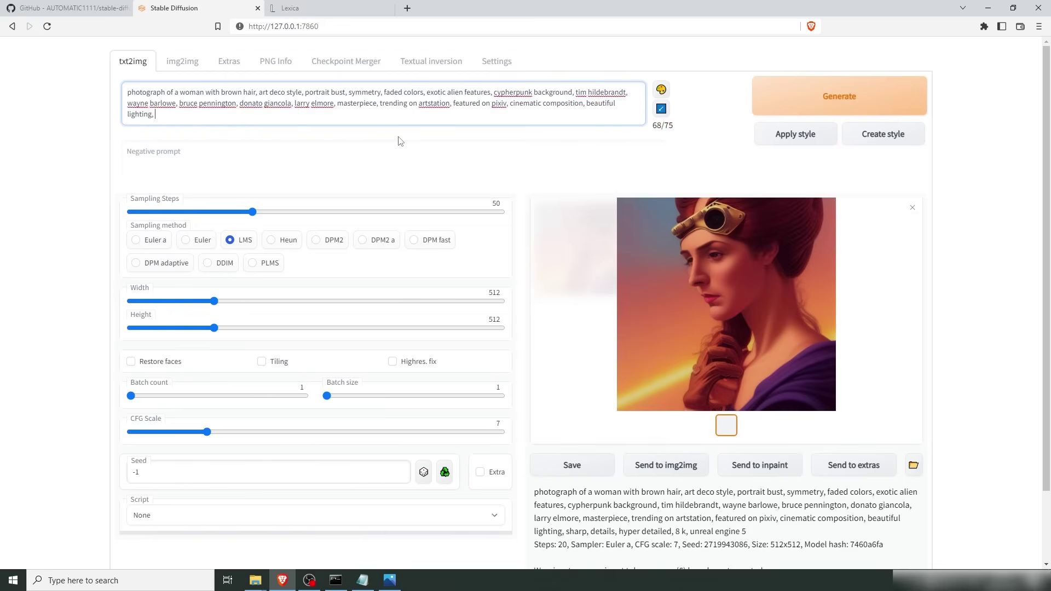
pyautogui.write('8k')
pyautogui.click(280, 217)
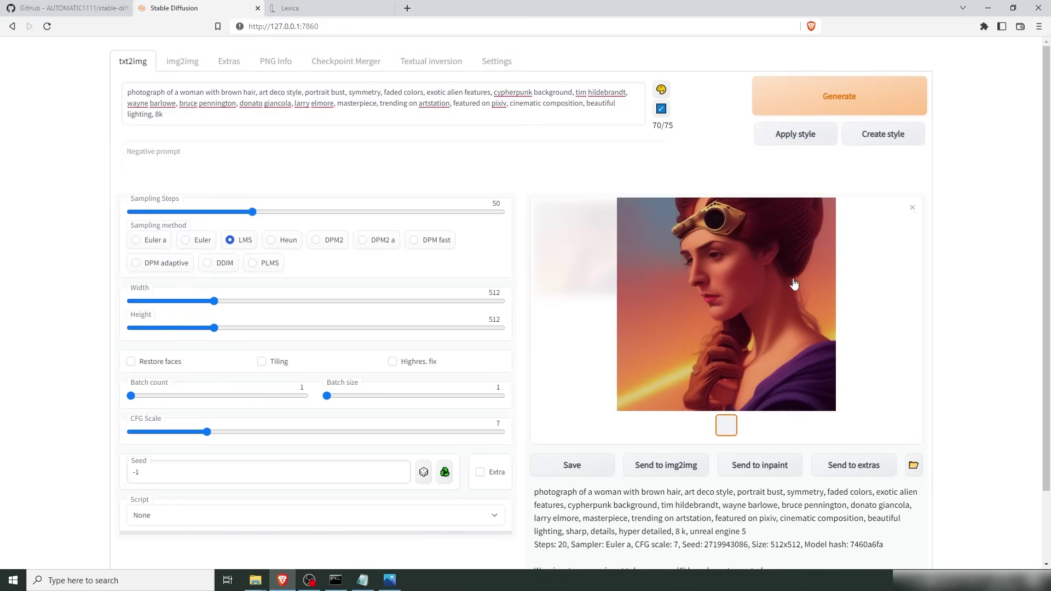
pyautogui.click(791, 105)
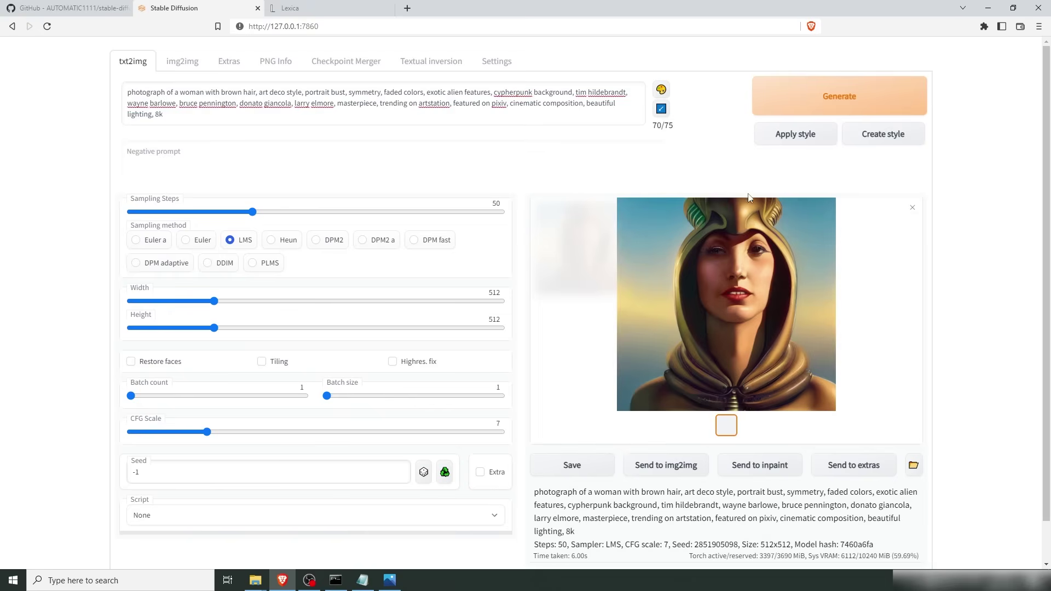
# - Copy the seed of the hooded woman image and generate another image with seed -1 and Restore faces off
pyautogui.click(132, 362)
pyautogui.moveTo(129, 460)
pyautogui.doubleClick(720, 544)
pyautogui.hotkey('ctrl', 'c')
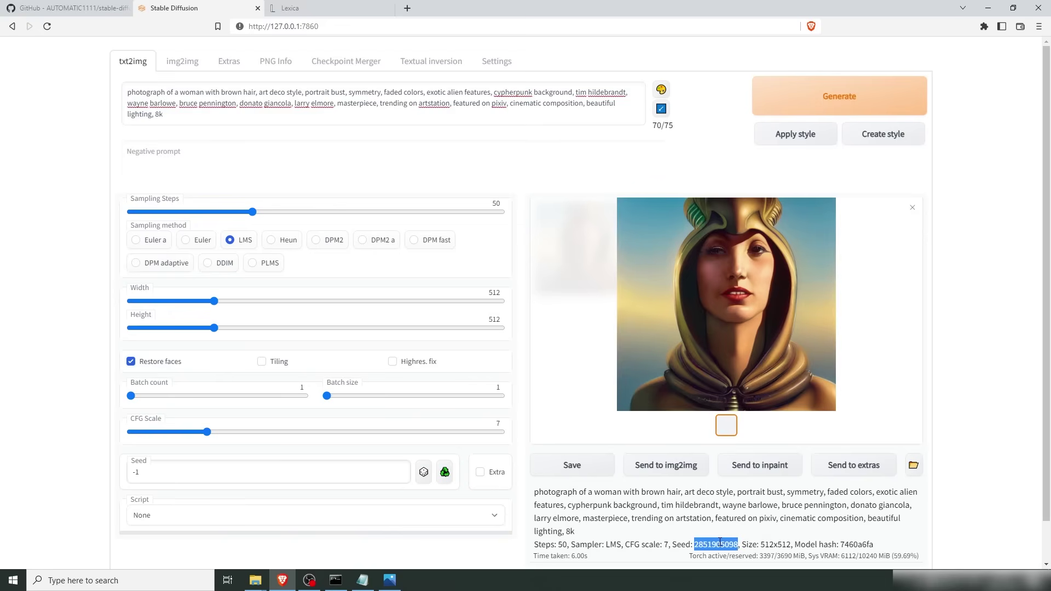
pyautogui.click(131, 361)
pyautogui.click(837, 98)
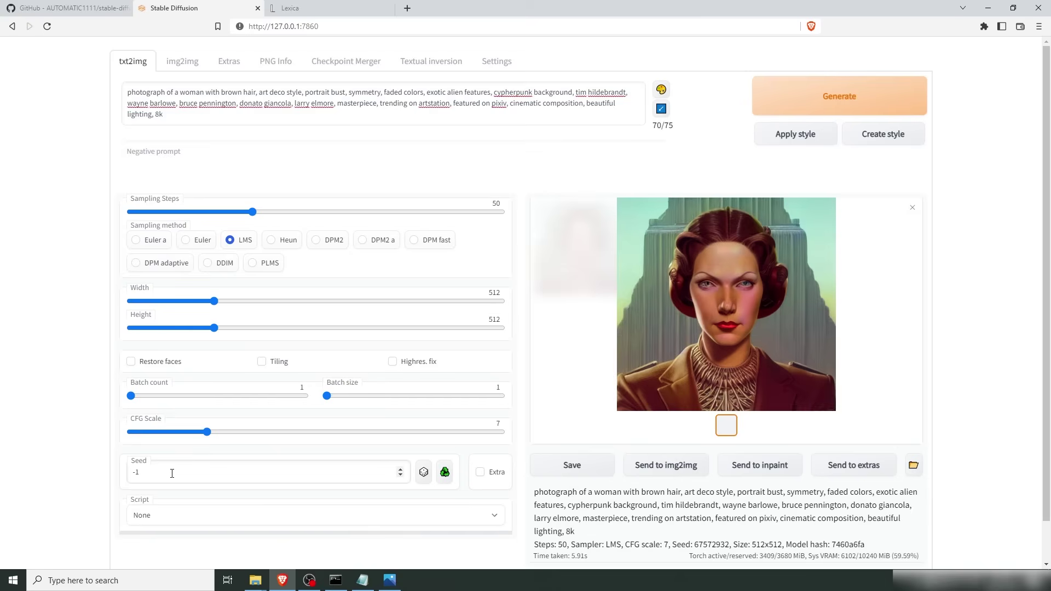
pyautogui.moveTo(175, 472); pyautogui.dragTo(90, 473)
pyautogui.press('BackSpace')
pyautogui.hotkey('ctrl', 'v')
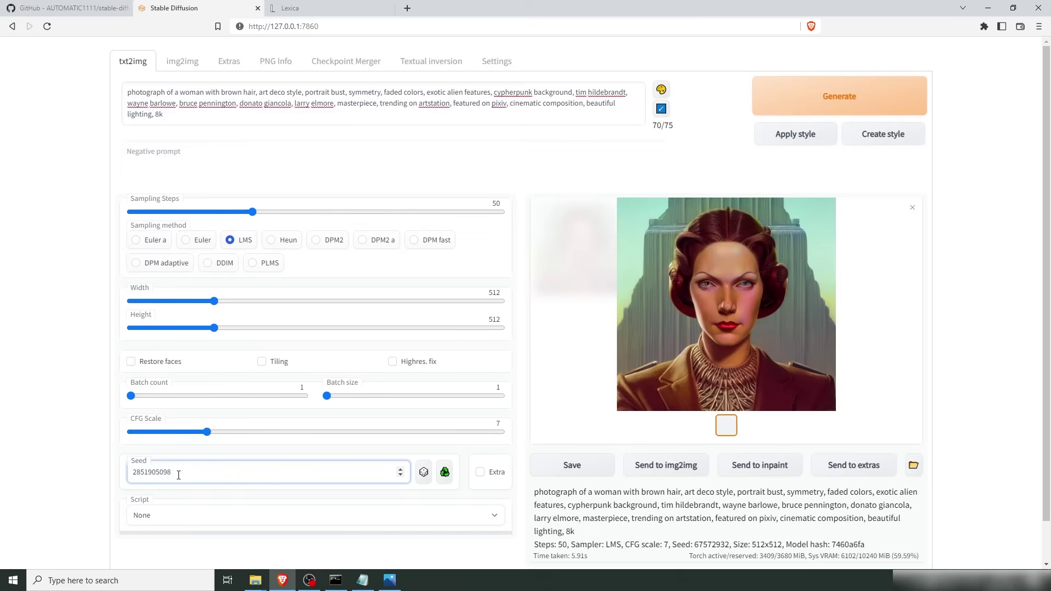
pyautogui.click(835, 97)
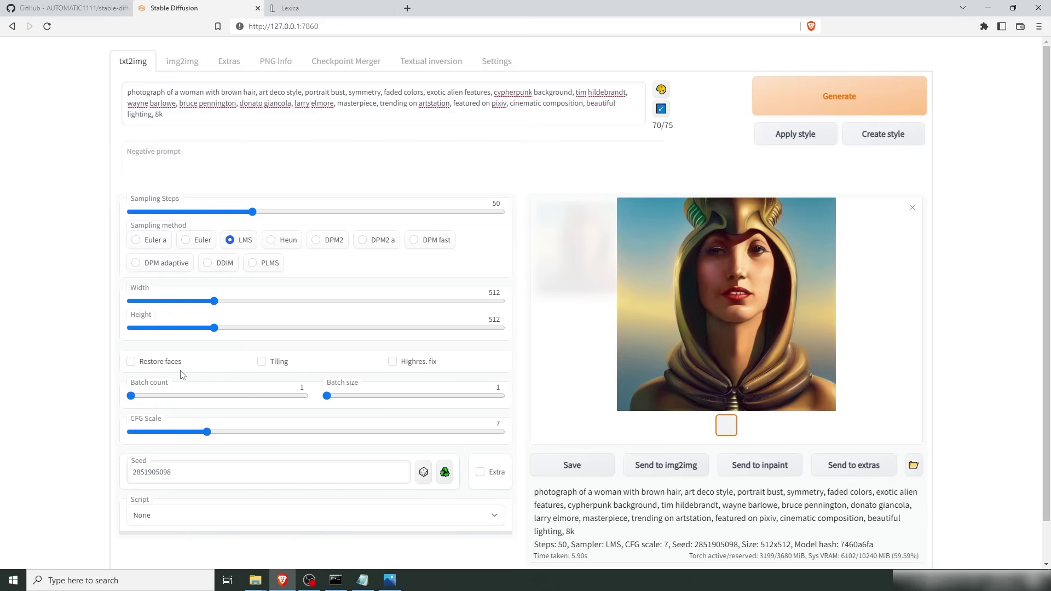
pyautogui.click(131, 362)
pyautogui.click(779, 102)
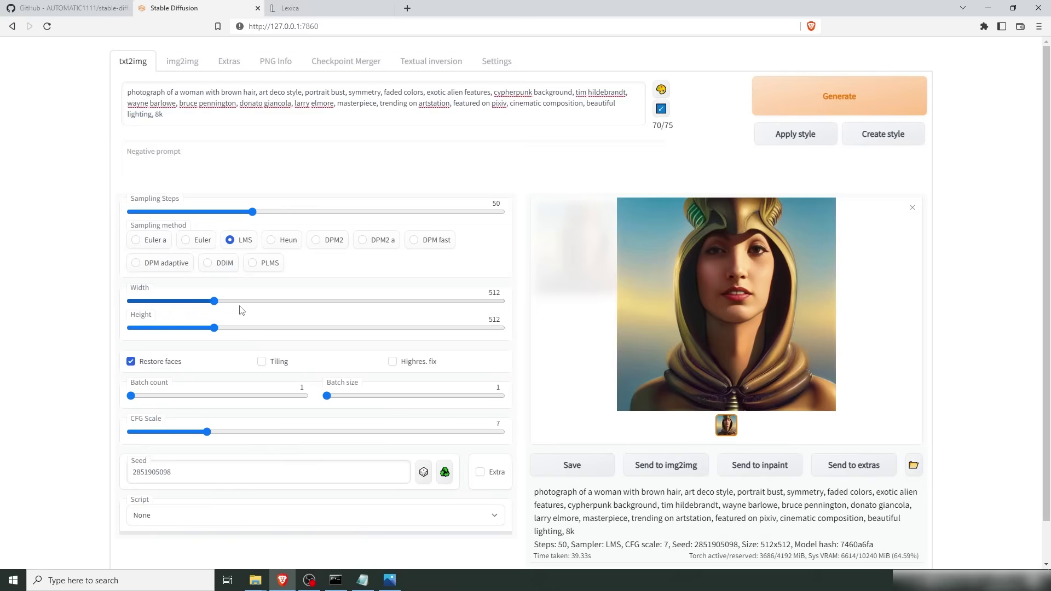
# - Try an image size of 1920 × 1088 and return width and height to 512
pyautogui.moveTo(214, 301); pyautogui.dragTo(307, 313)
pyautogui.moveTo(214, 327); pyautogui.dragTo(482, 305)
pyautogui.click(321, 328)
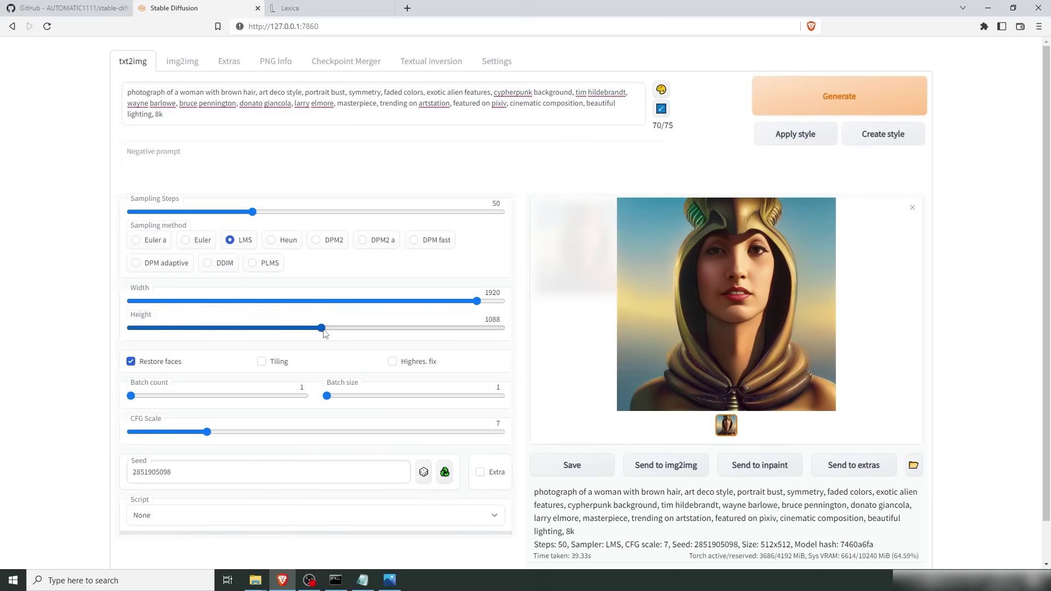
pyautogui.moveTo(322, 329); pyautogui.dragTo(214, 329)
pyautogui.moveTo(476, 301); pyautogui.dragTo(214, 300)
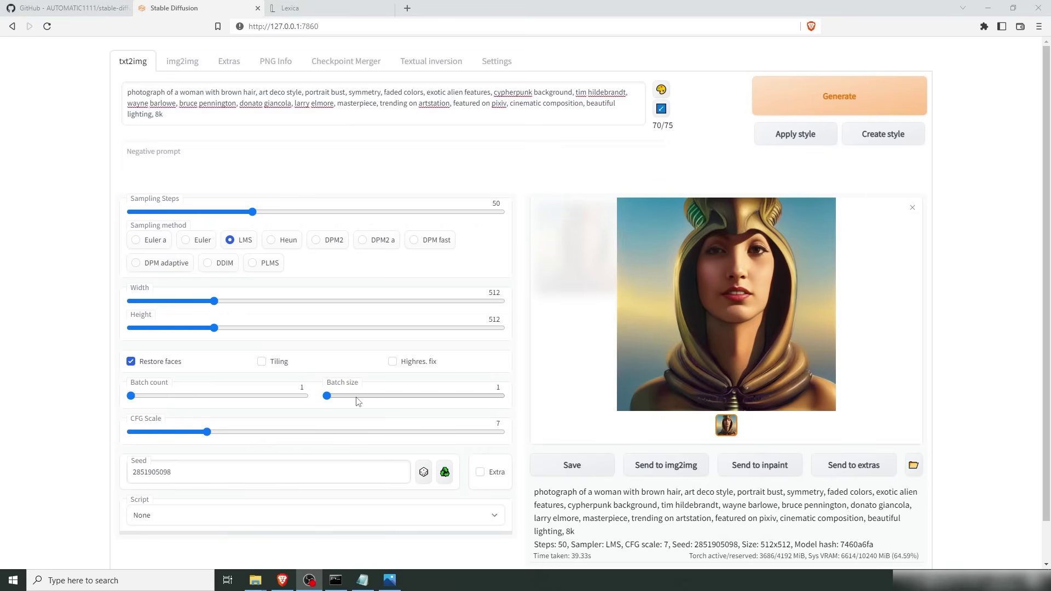
# - Disable Restore faces, set the batch count to 4 and generate the images
pyautogui.moveTo(131, 396); pyautogui.dragTo(84, 396)
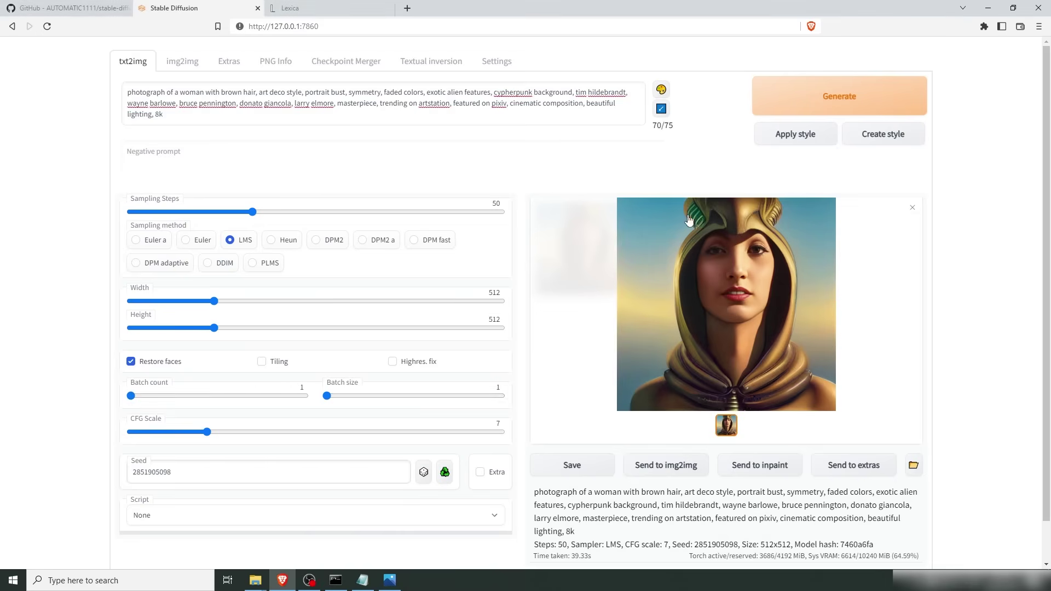
pyautogui.click(132, 362)
pyautogui.moveTo(131, 396); pyautogui.dragTo(165, 399)
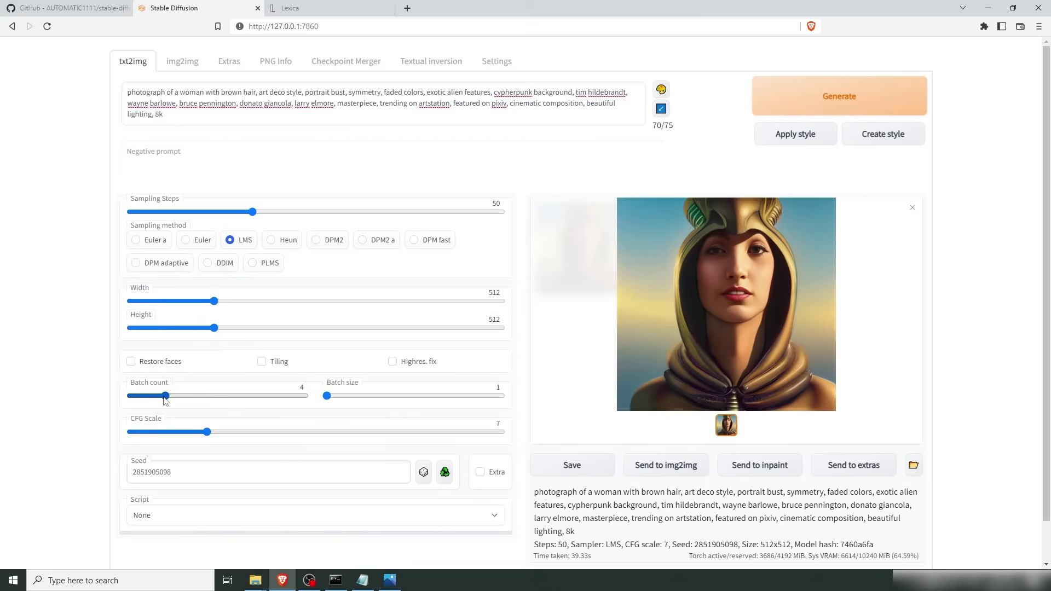
pyautogui.click(837, 94)
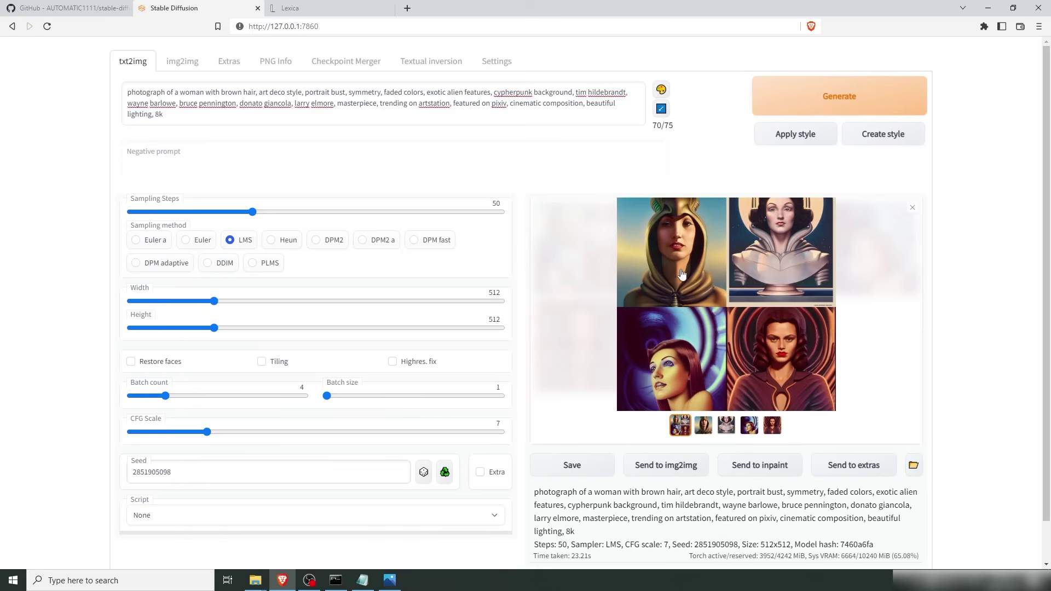
# - View each of the four batch images in turn and return to the combined grid
pyautogui.click(703, 428)
pyautogui.click(726, 430)
pyautogui.click(749, 427)
pyautogui.click(771, 427)
pyautogui.click(680, 426)
# - Reset the seed to random (-1), restore the last generation's seed and compare it with the seed in the image details
pyautogui.moveTo(182, 477); pyautogui.dragTo(65, 463)
pyautogui.write('-1')
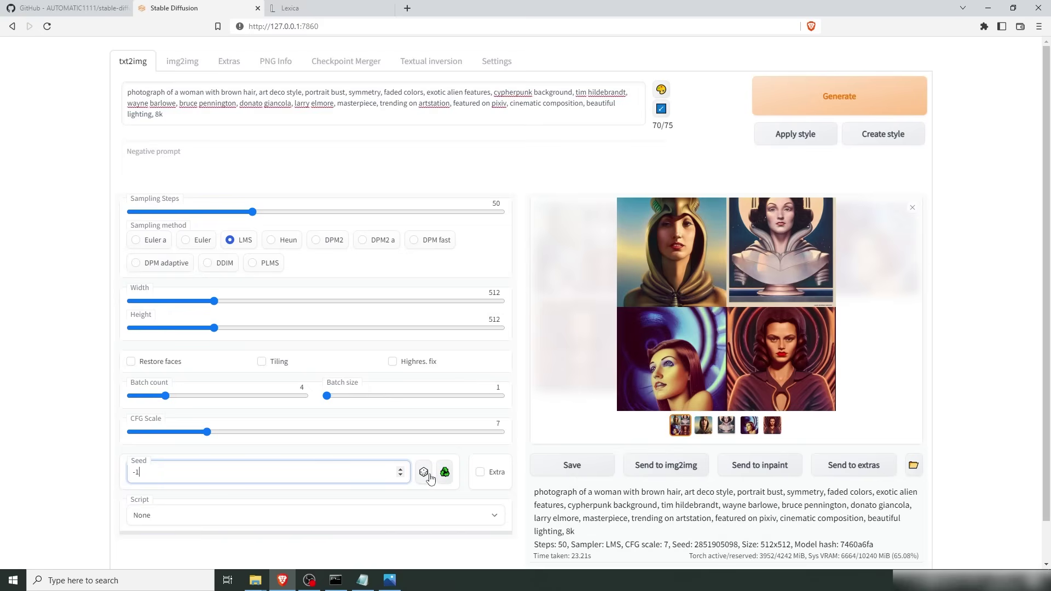
pyautogui.click(425, 474)
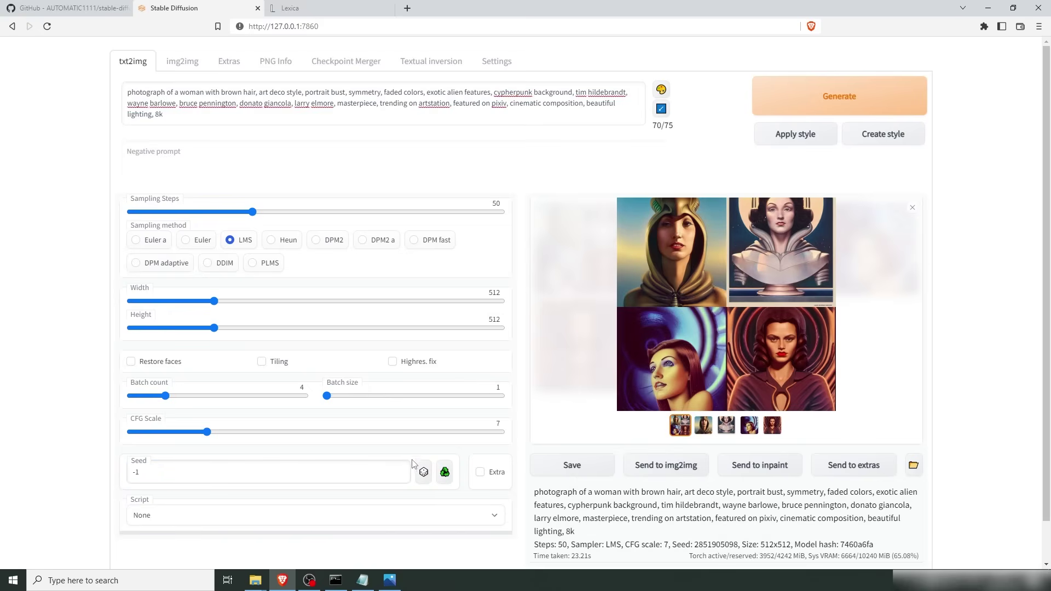
pyautogui.click(445, 472)
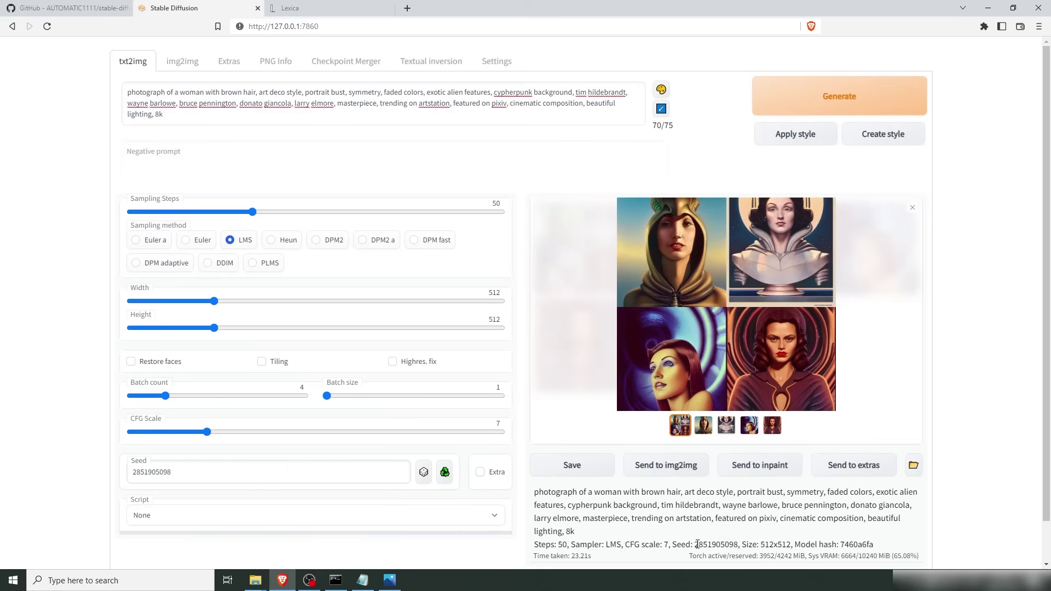
pyautogui.moveTo(693, 544); pyautogui.dragTo(739, 544)
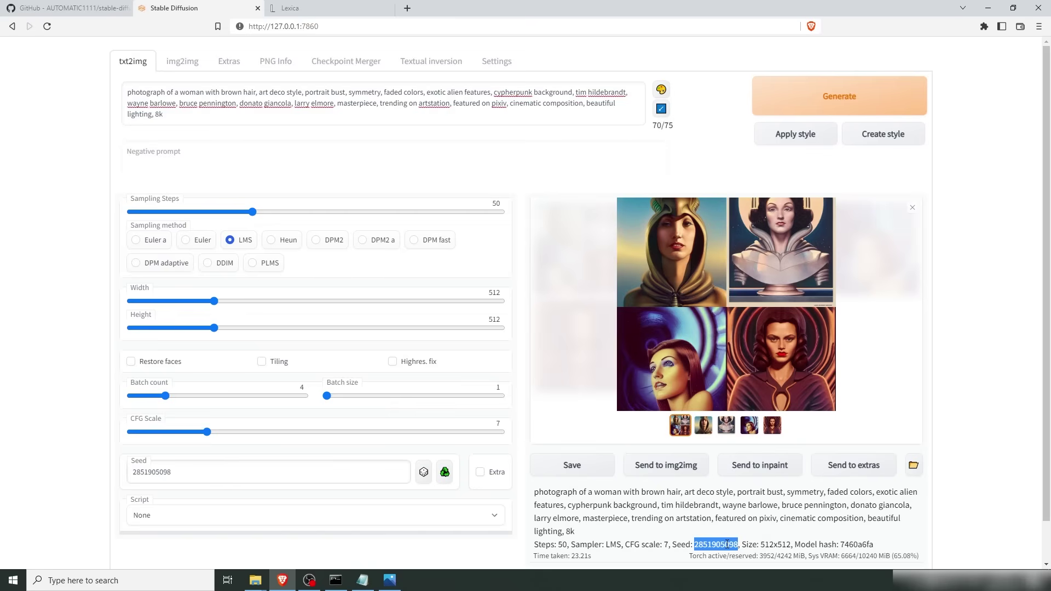
pyautogui.click(727, 544)
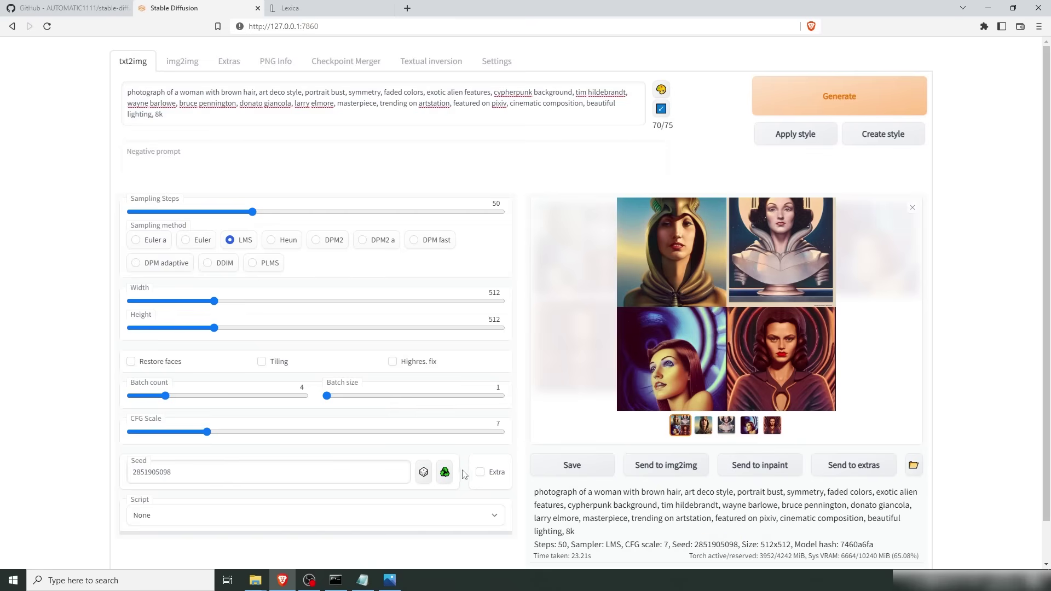
# - Set the batch count to 1 and the CFG scale to 1, and generate an image
pyautogui.moveTo(165, 395); pyautogui.dragTo(121, 401)
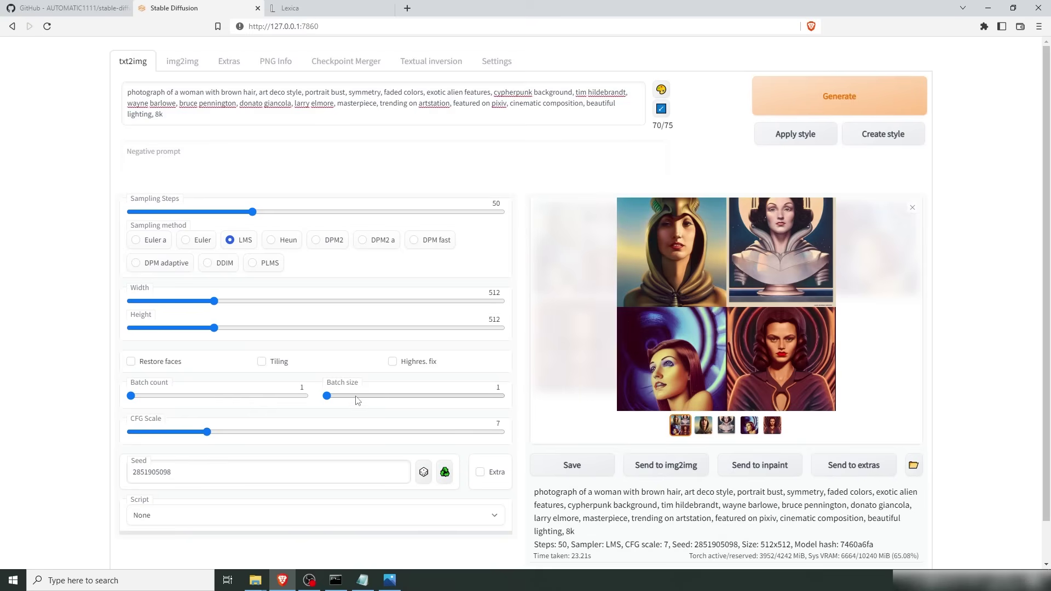
pyautogui.moveTo(207, 432); pyautogui.dragTo(110, 436)
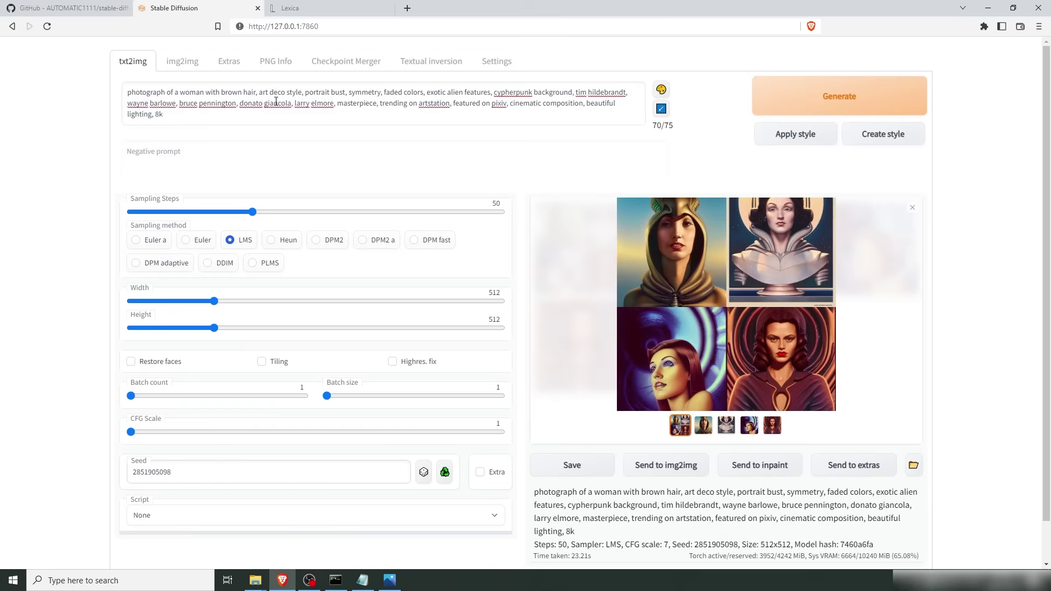
pyautogui.click(848, 102)
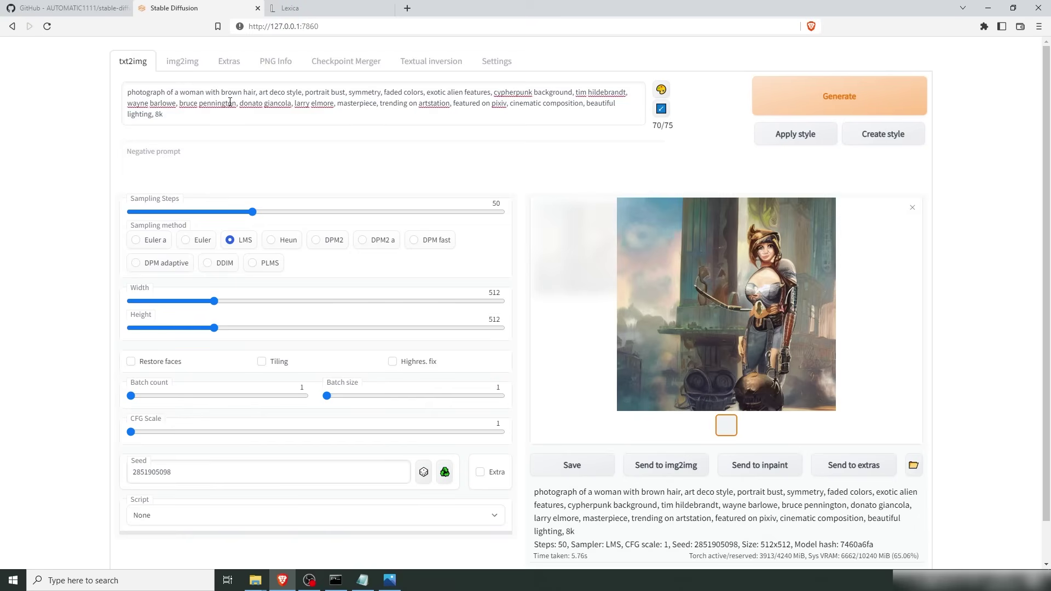
# - Raise the CFG scale to 30 and generate an image with the same seed
pyautogui.moveTo(131, 432); pyautogui.dragTo(521, 435)
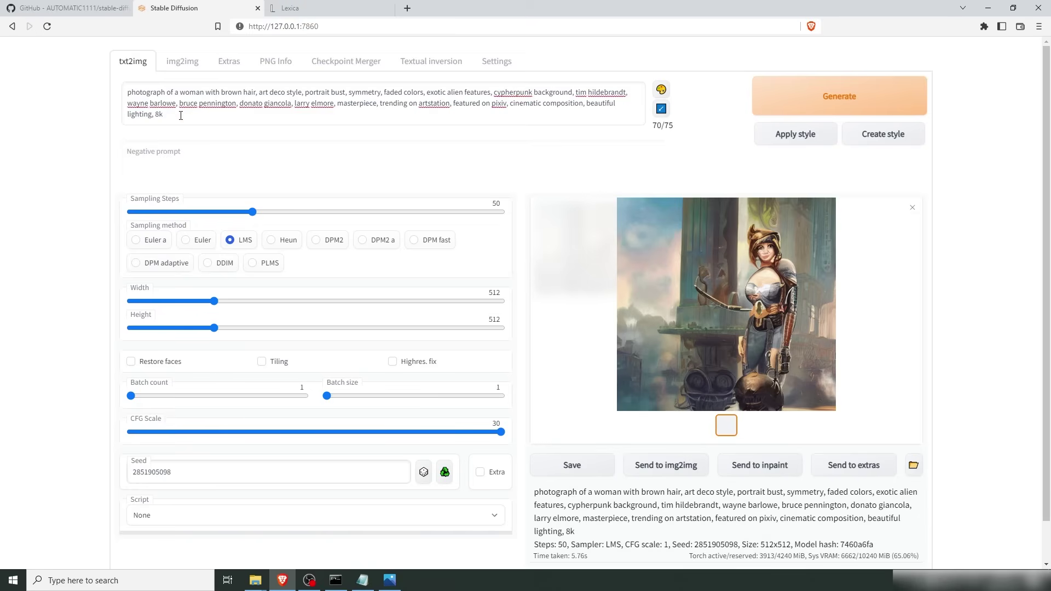
pyautogui.click(859, 103)
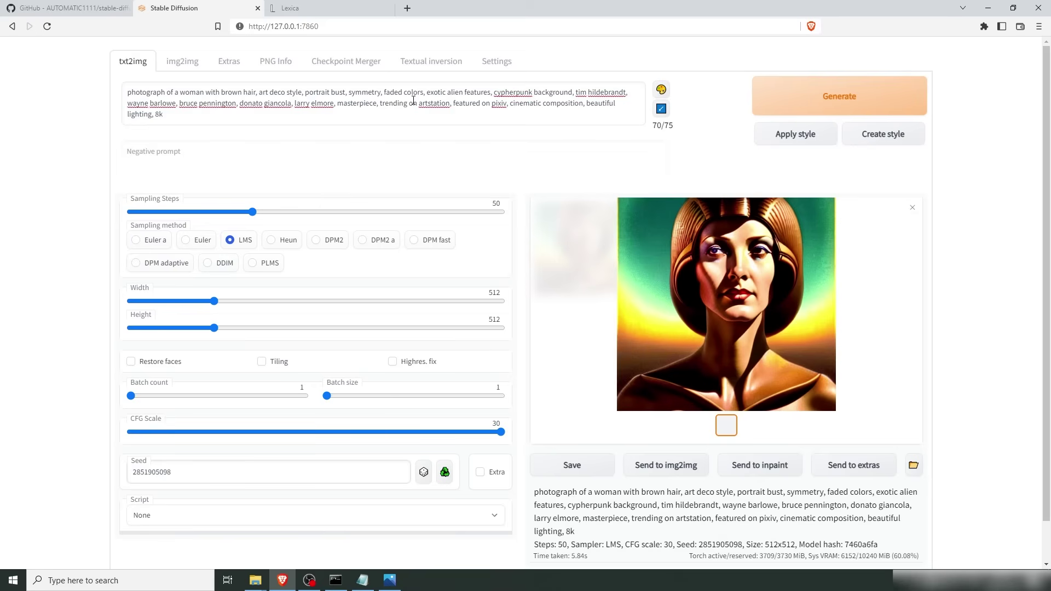
# - Emphasize "exotic alien features" in the prompt by wrapping it in triple parentheses, and generate the image
pyautogui.tripleClick(183, 116)
pyautogui.click(180, 104)
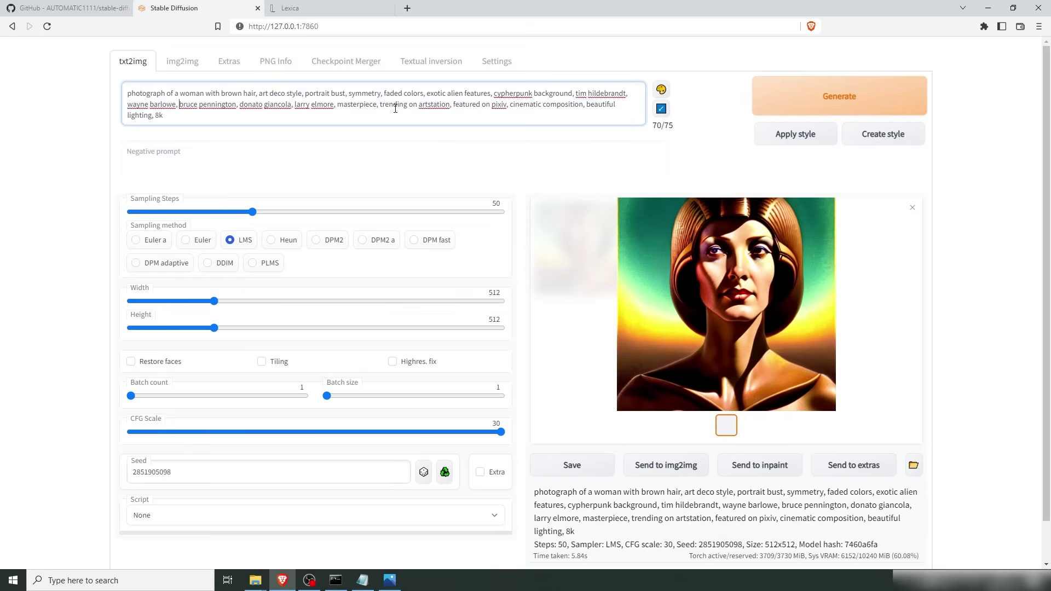
pyautogui.click(428, 94)
pyautogui.write('(((')
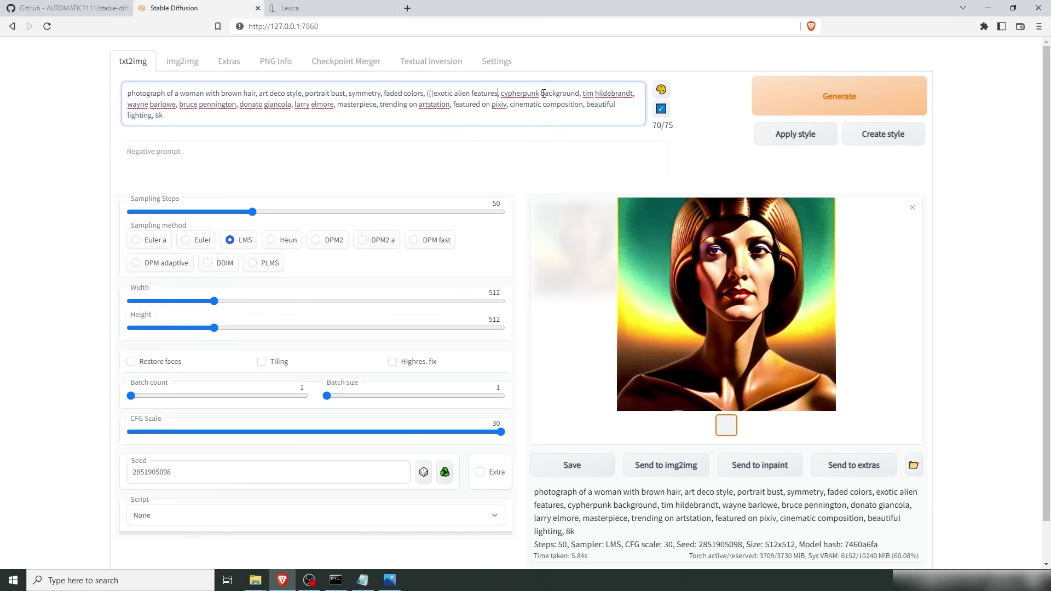
pyautogui.write(')))')
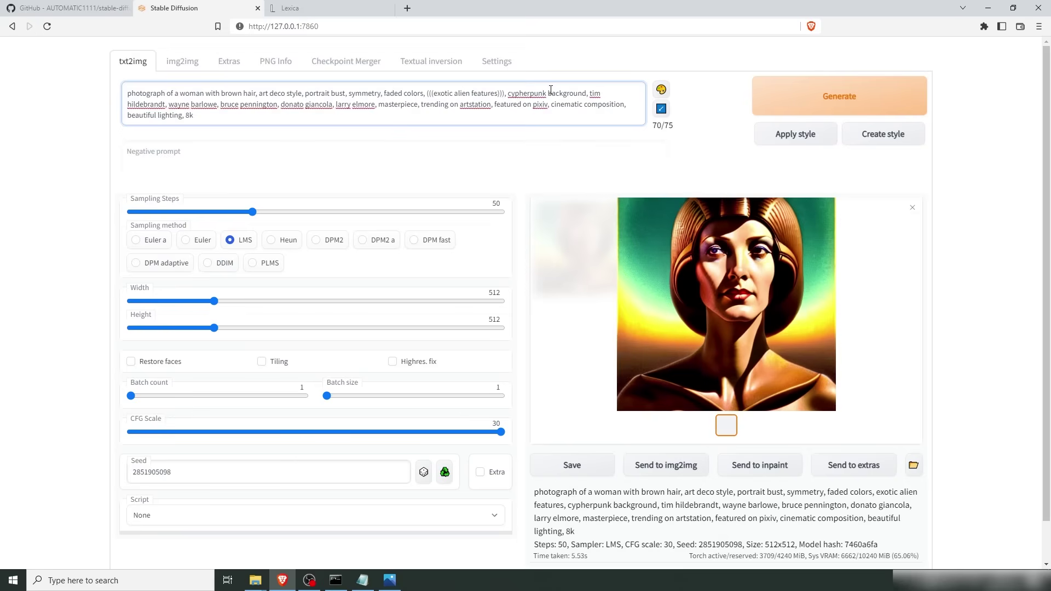
pyautogui.click(839, 102)
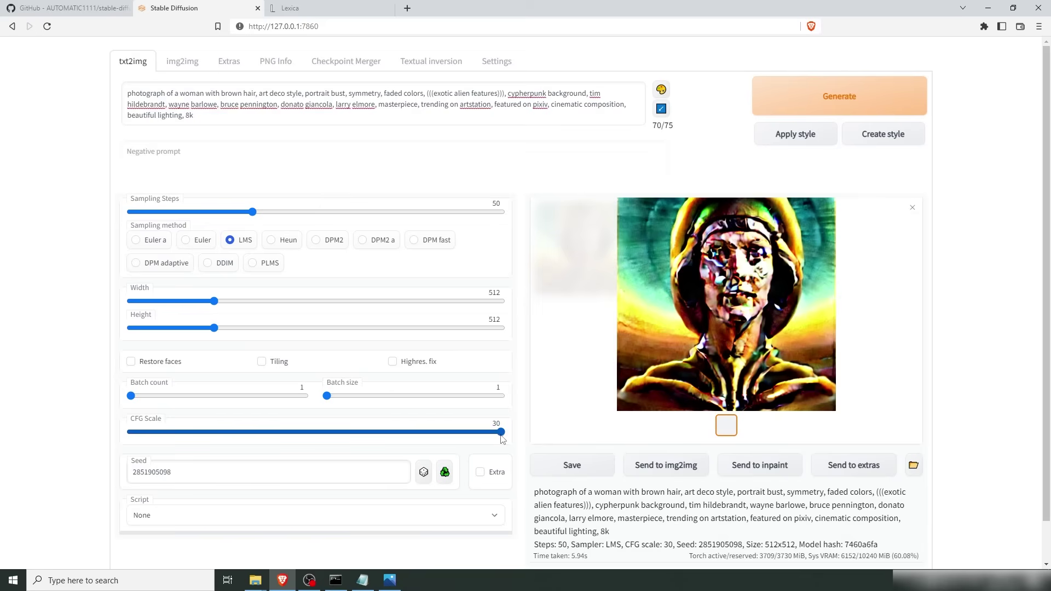
# - Lower the CFG scale to 14 and generate the image with the emphasized prompt
pyautogui.moveTo(501, 434); pyautogui.dragTo(297, 433)
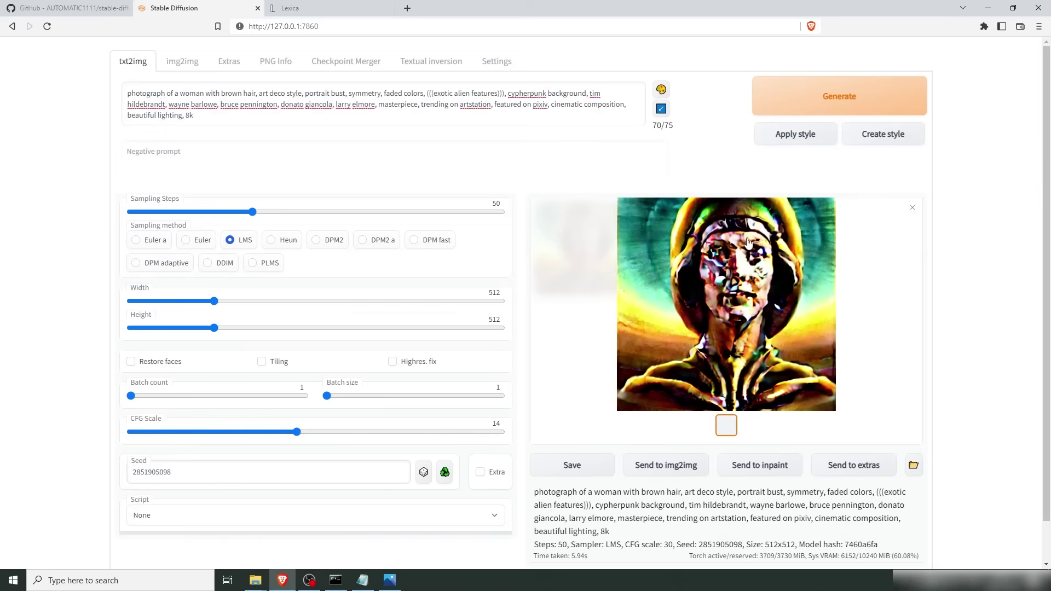
pyautogui.click(837, 94)
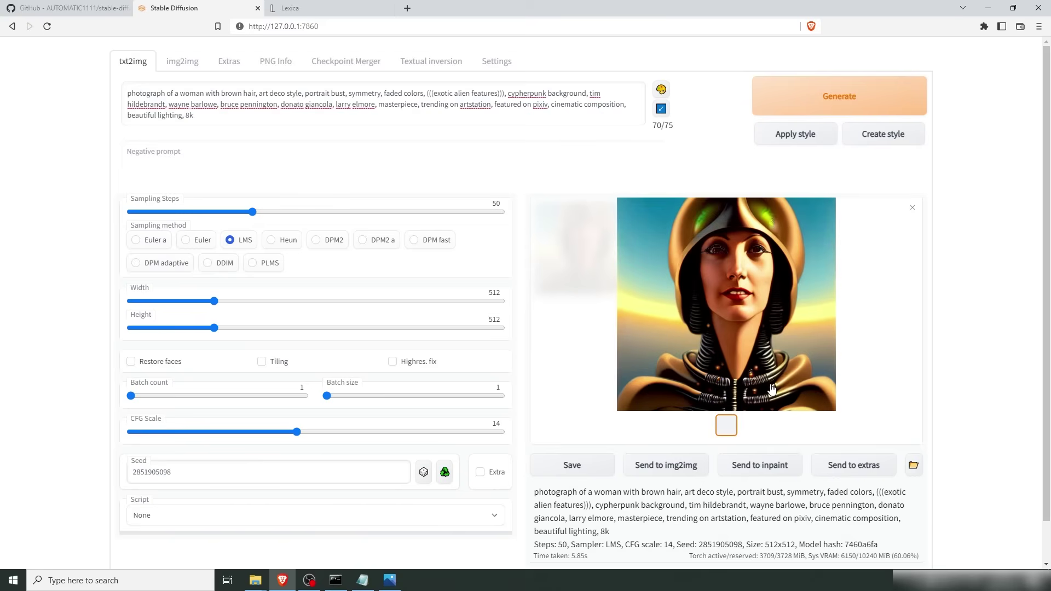
# - Remove the triple parentheses around "exotic alien features" in the prompt and generate the image
pyautogui.click(436, 94)
pyautogui.press('BackSpace')
pyautogui.press('BackSpace')
pyautogui.press('BackSpace')
pyautogui.click(500, 94)
pyautogui.press('BackSpace')
pyautogui.press('BackSpace')
pyautogui.press('BackSpace')
pyautogui.click(813, 98)
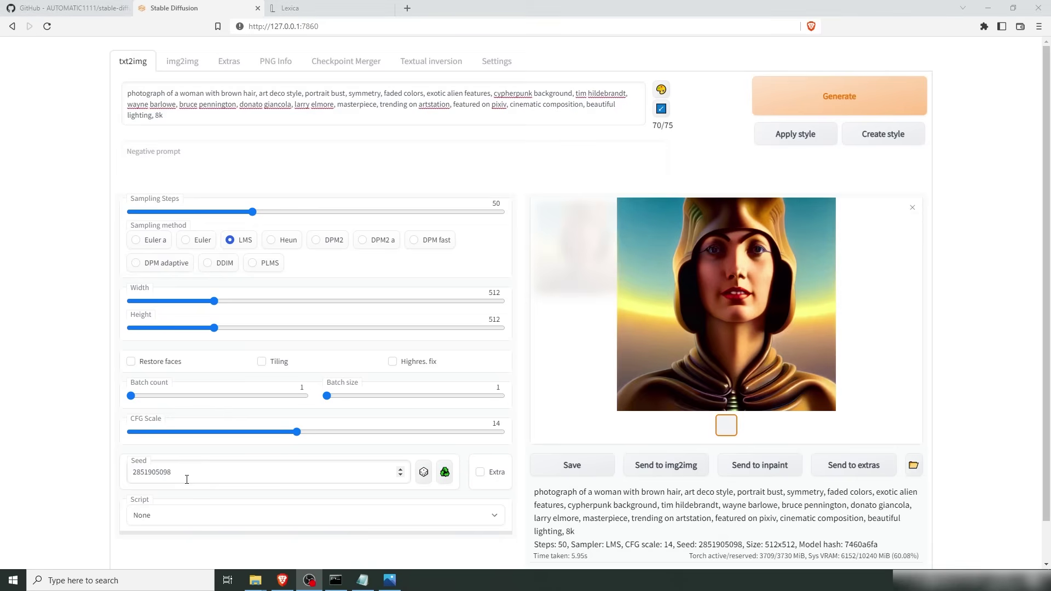
# - Reset the seed to random (-1), set the batch count to 4 and generate the images
pyautogui.click(424, 473)
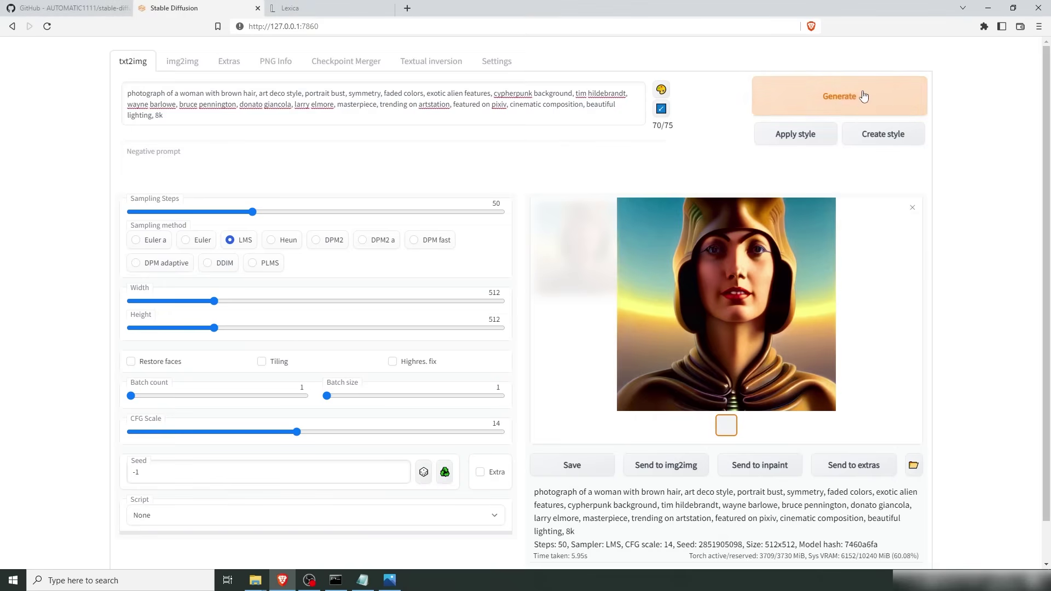
pyautogui.moveTo(131, 396); pyautogui.dragTo(165, 396)
pyautogui.click(846, 103)
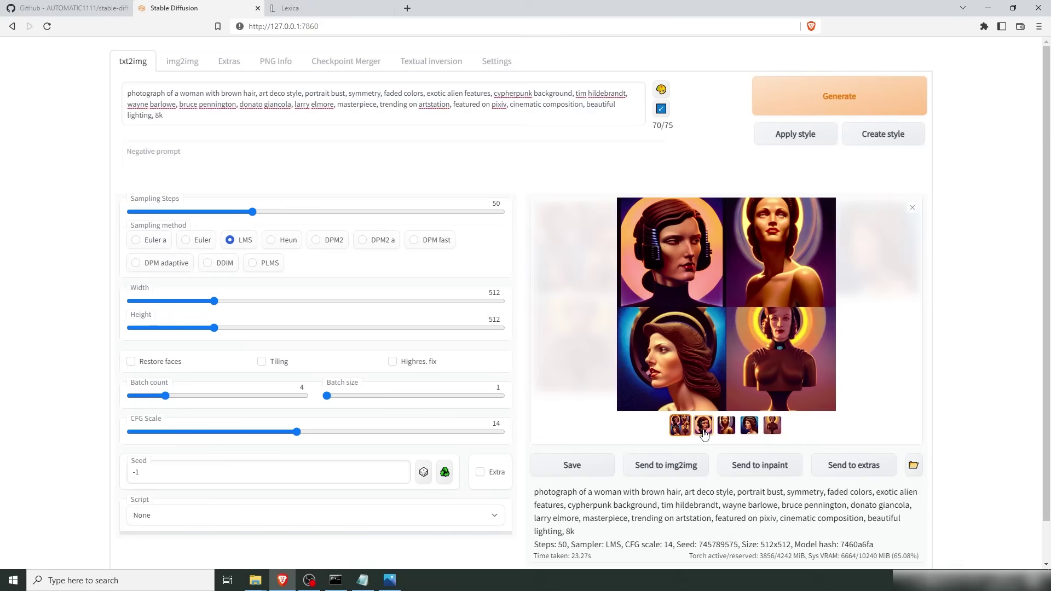
# - Send the third batch image to img2img and replace the prompt with "photo of woman with brown hair, ocean in background, 8k, outdoor photography"
pyautogui.click(752, 423)
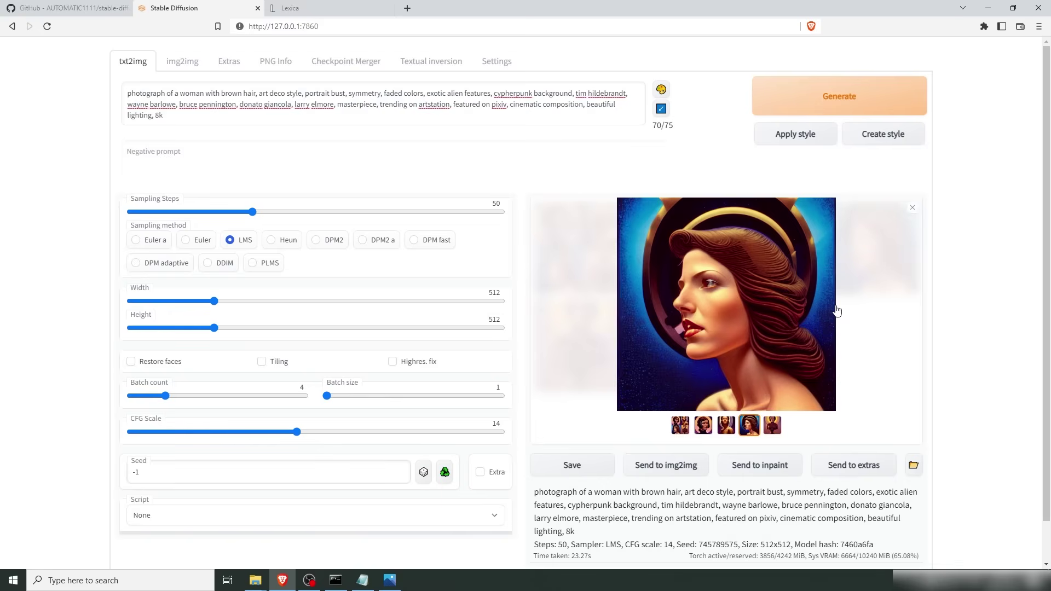
pyautogui.click(664, 469)
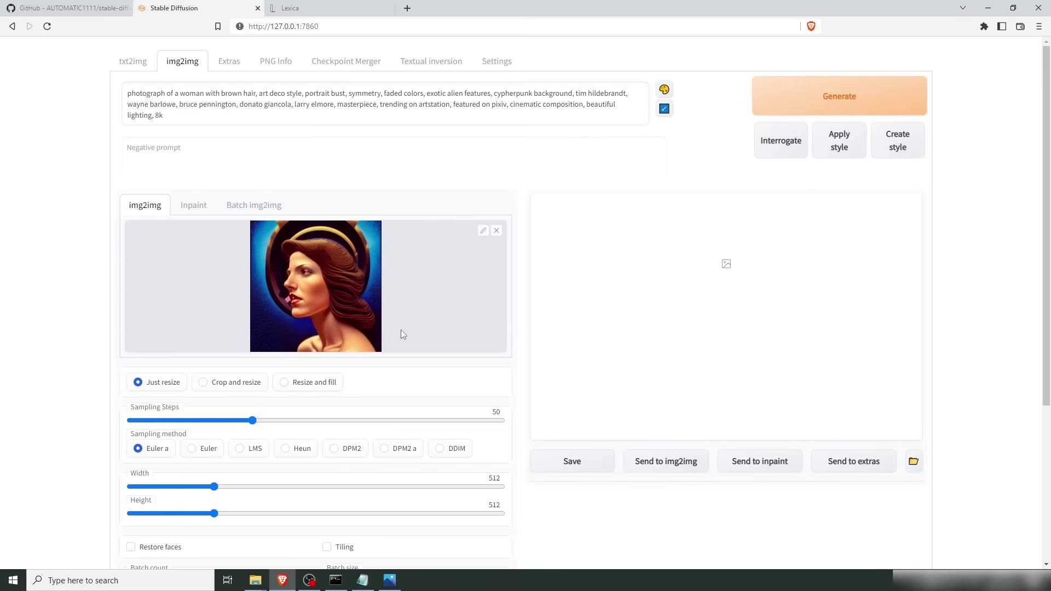
pyautogui.click(228, 116)
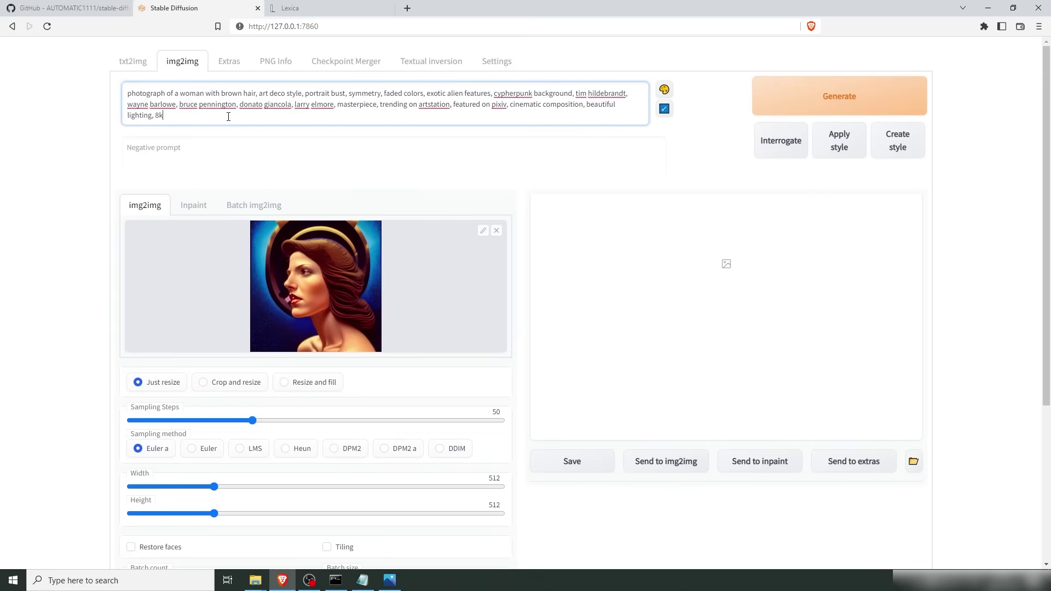
pyautogui.hotkey('ctrl', 'a')
pyautogui.press('BackSpace')
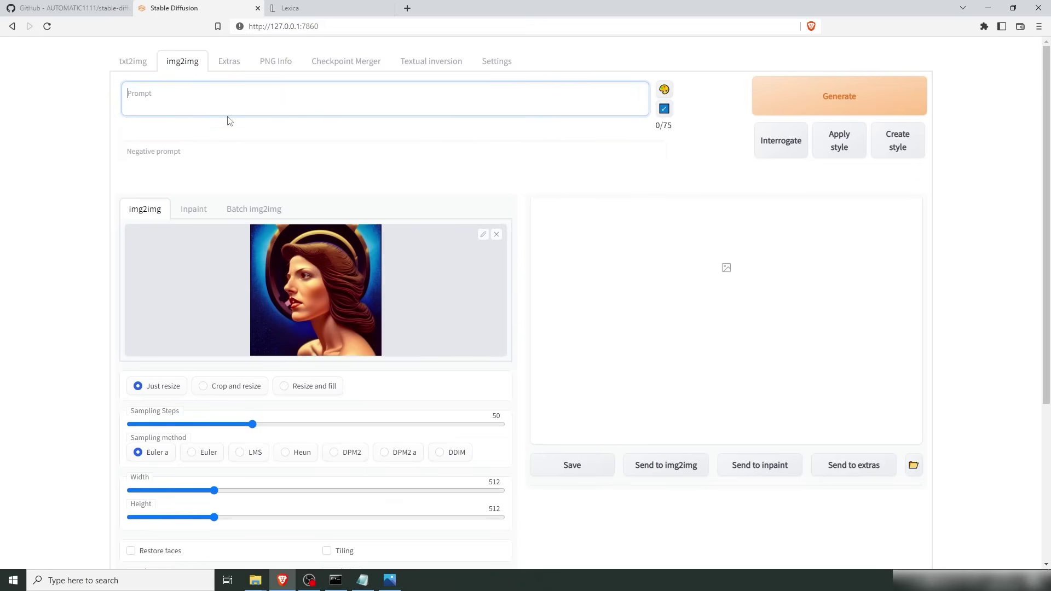
pyautogui.write('of woman with brown hair, ocean in background, 8k, outdoor photography')
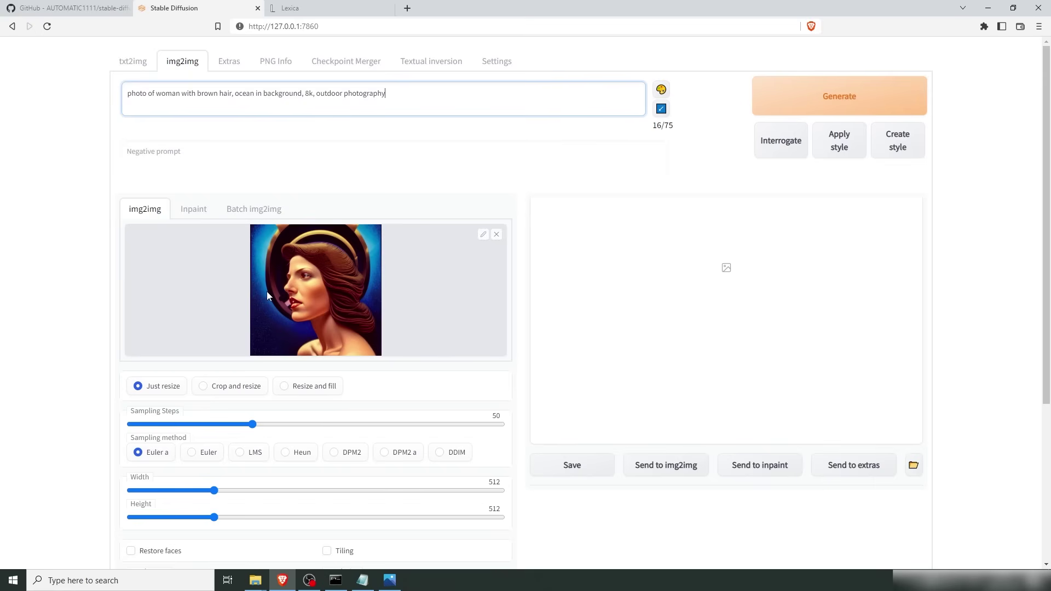
# - Generate an img2img result using the LMS sampling method and a denoising strength of 0
pyautogui.scroll(-1, 89, 327)
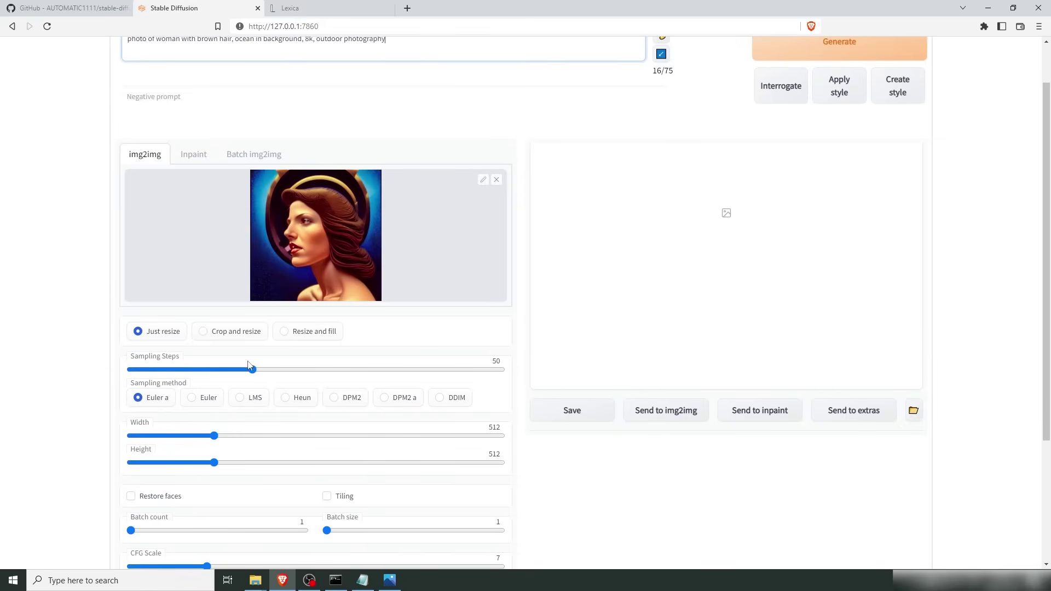
pyautogui.click(241, 403)
pyautogui.scroll(-2, 394, 438)
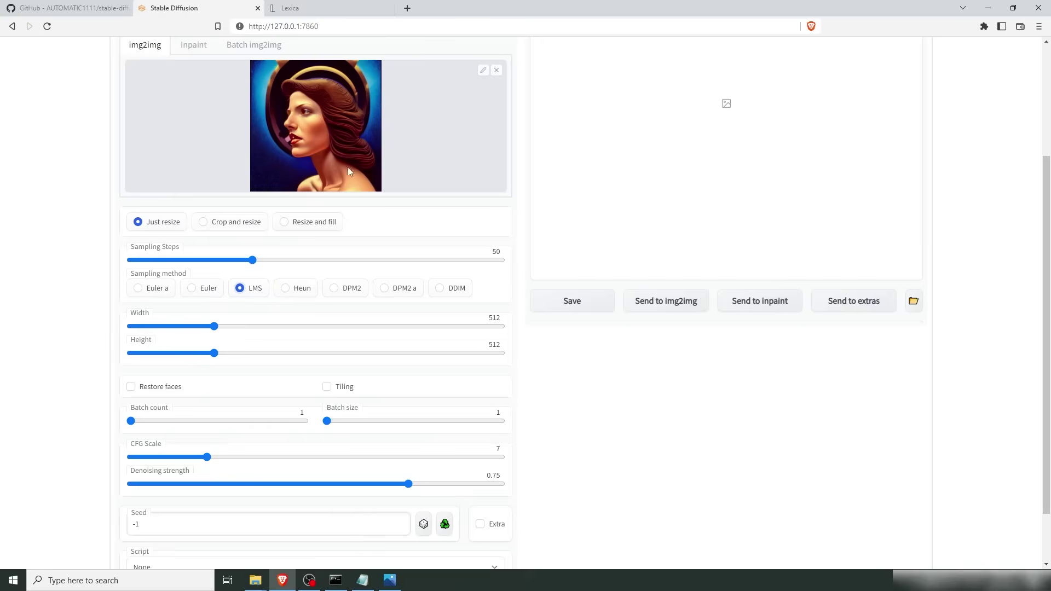
pyautogui.scroll(1, 340, 153)
pyautogui.scroll(-1, 348, 193)
pyautogui.moveTo(163, 485); pyautogui.dragTo(100, 487)
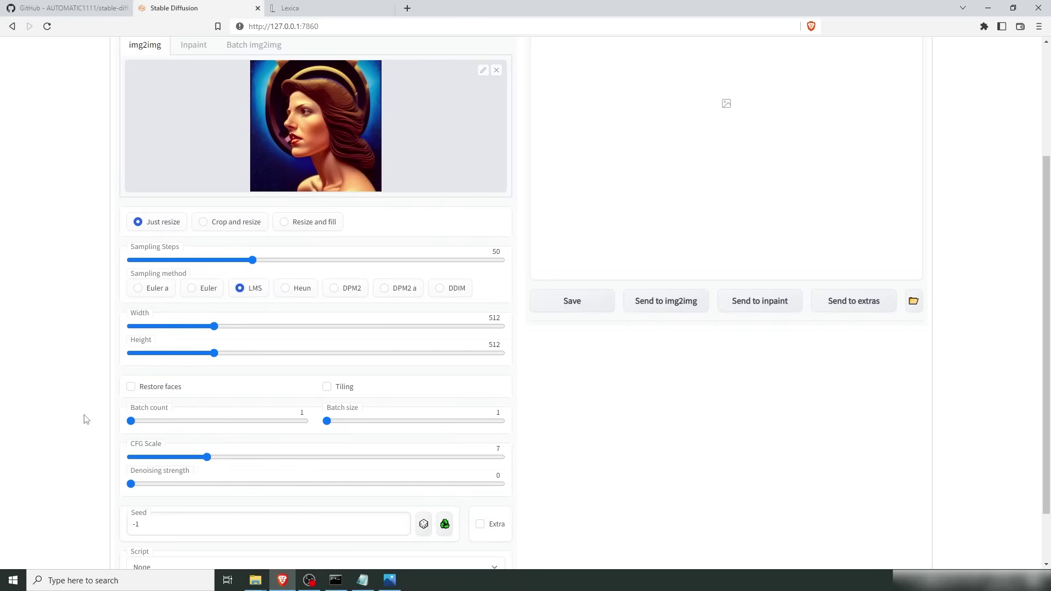
pyautogui.scroll(2, 84, 421)
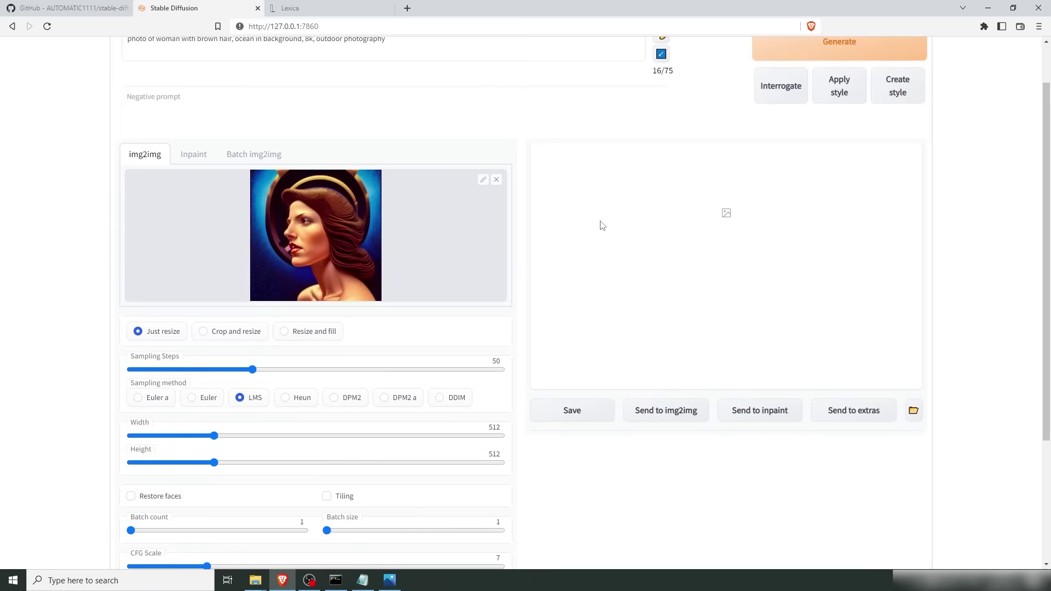
pyautogui.scroll(1, 605, 270)
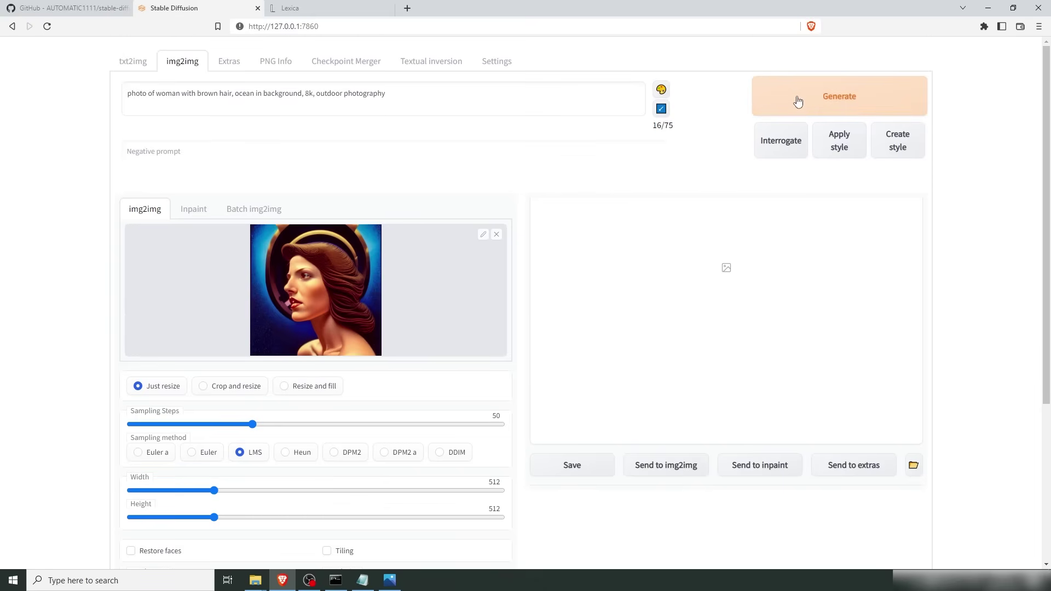
pyautogui.click(797, 101)
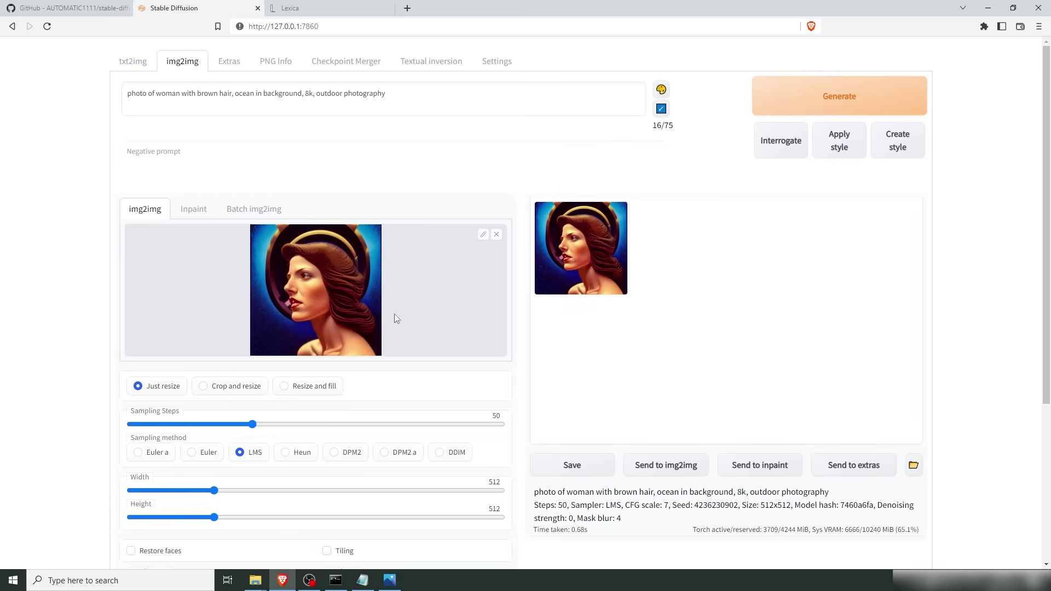
# - Set the denoising strength to 1, generate the image and open the result enlarged
pyautogui.scroll(-3, 388, 315)
pyautogui.moveTo(132, 484); pyautogui.dragTo(523, 487)
pyautogui.scroll(2, 359, 212)
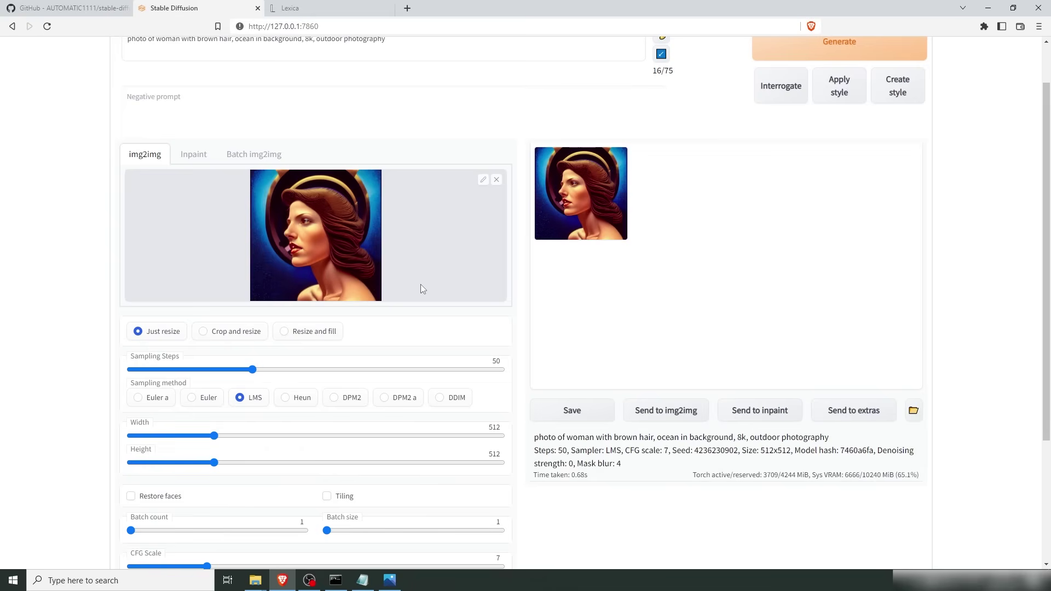
pyautogui.scroll(1, 420, 287)
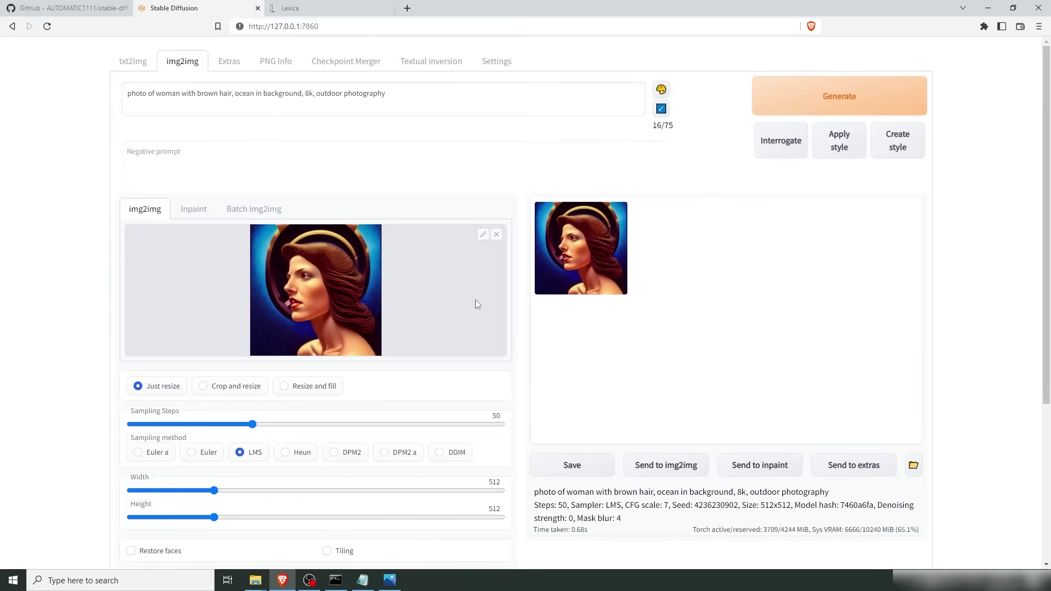
pyautogui.click(880, 103)
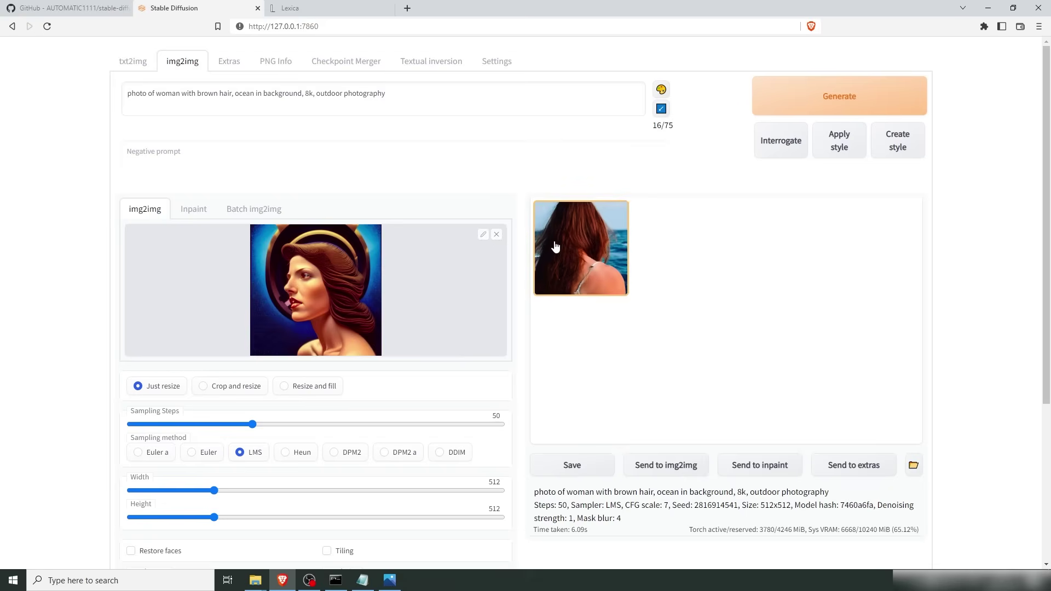
pyautogui.click(574, 251)
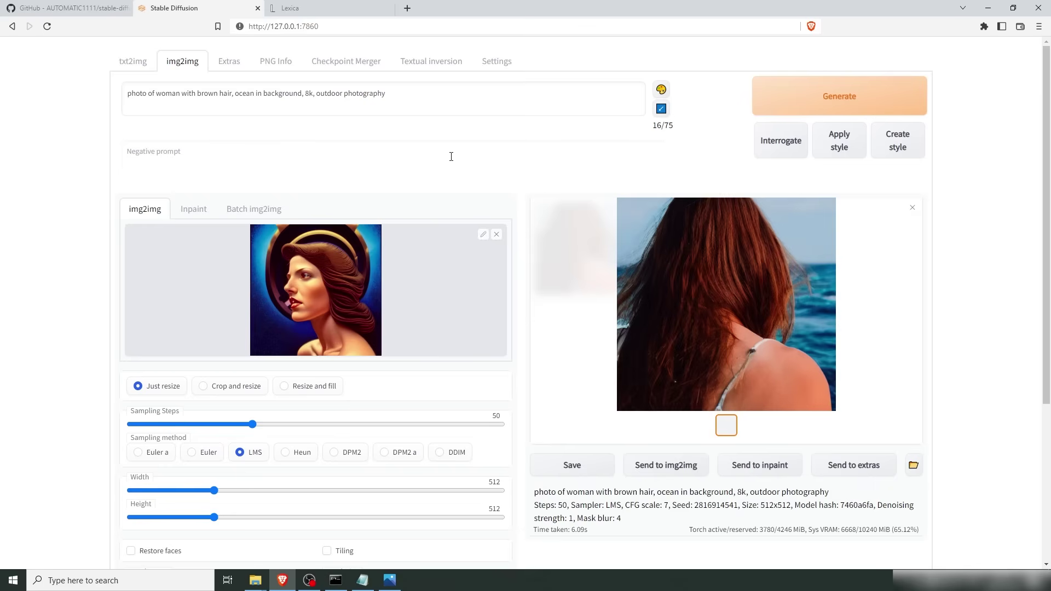
# - Set the denoising strength to 0.75 and generate a new img2img result
pyautogui.scroll(-3, 421, 341)
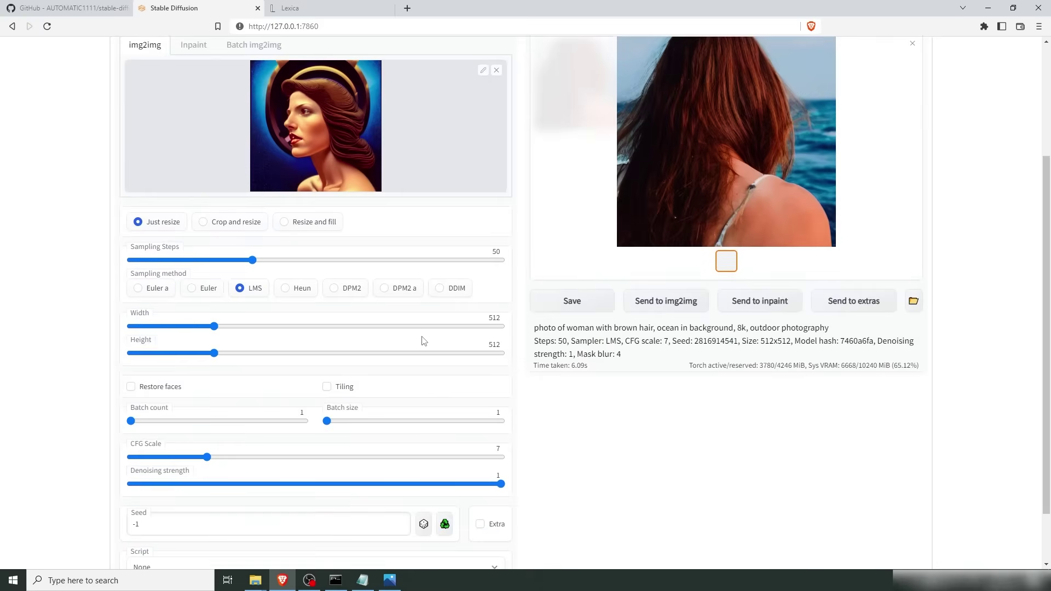
pyautogui.scroll(-1, 422, 340)
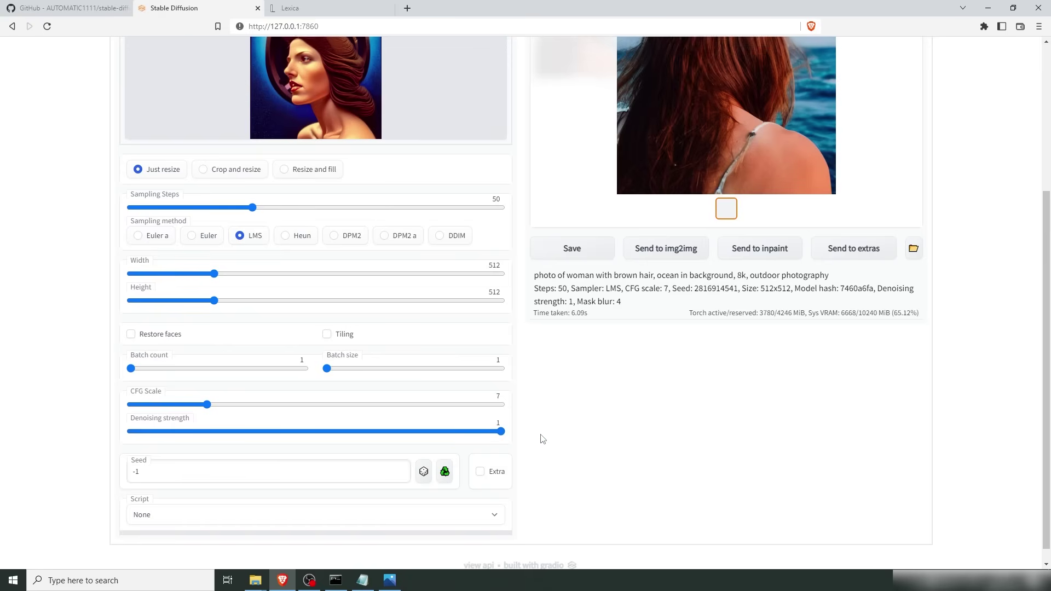
pyautogui.scroll(1, 542, 437)
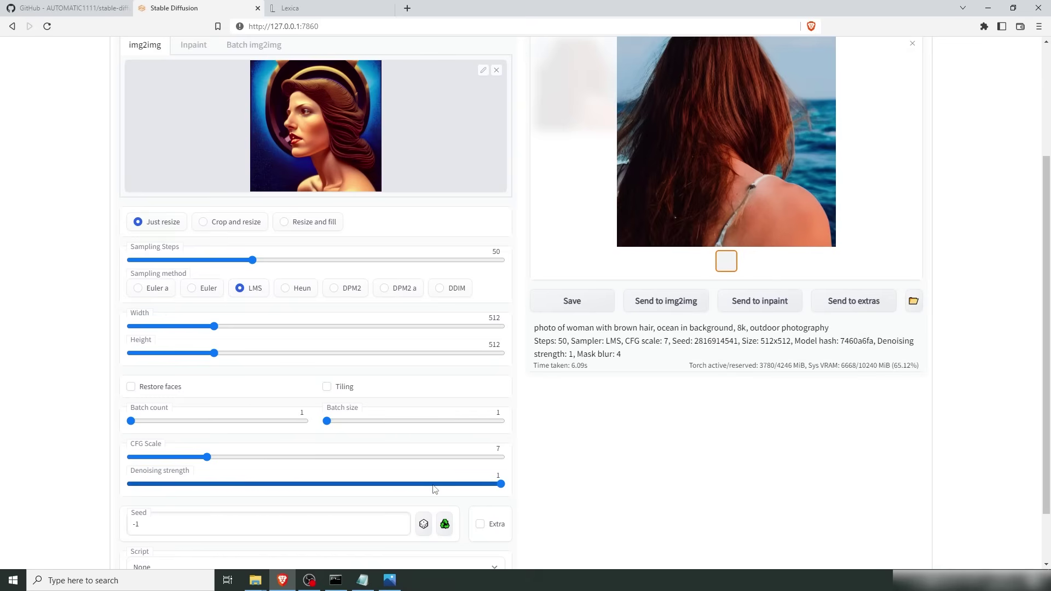
pyautogui.scroll(1, 383, 328)
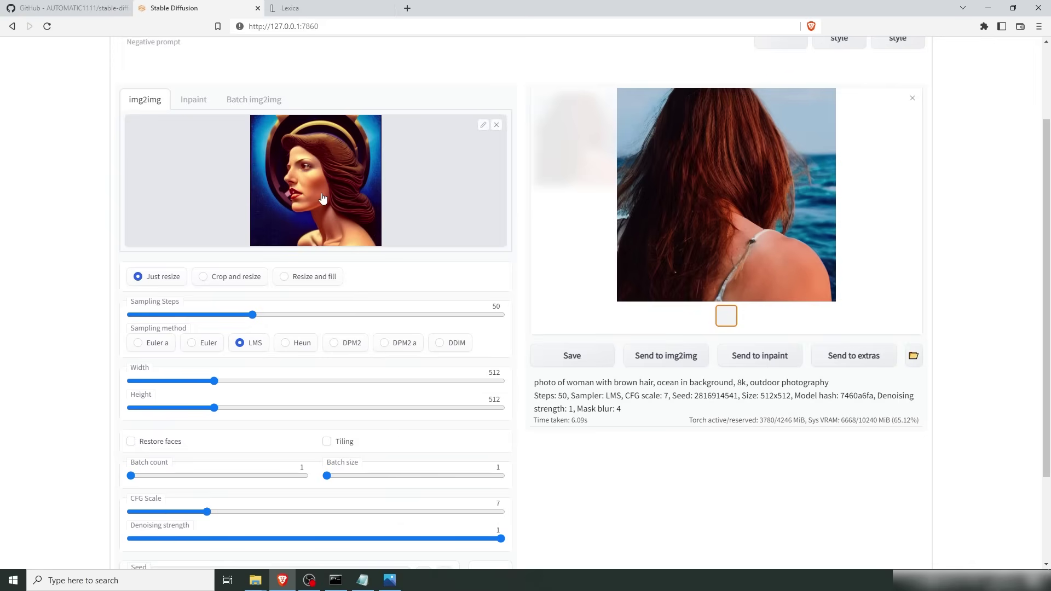
pyautogui.scroll(-1, 426, 250)
pyautogui.moveTo(500, 484); pyautogui.dragTo(408, 486)
pyautogui.scroll(3, 595, 426)
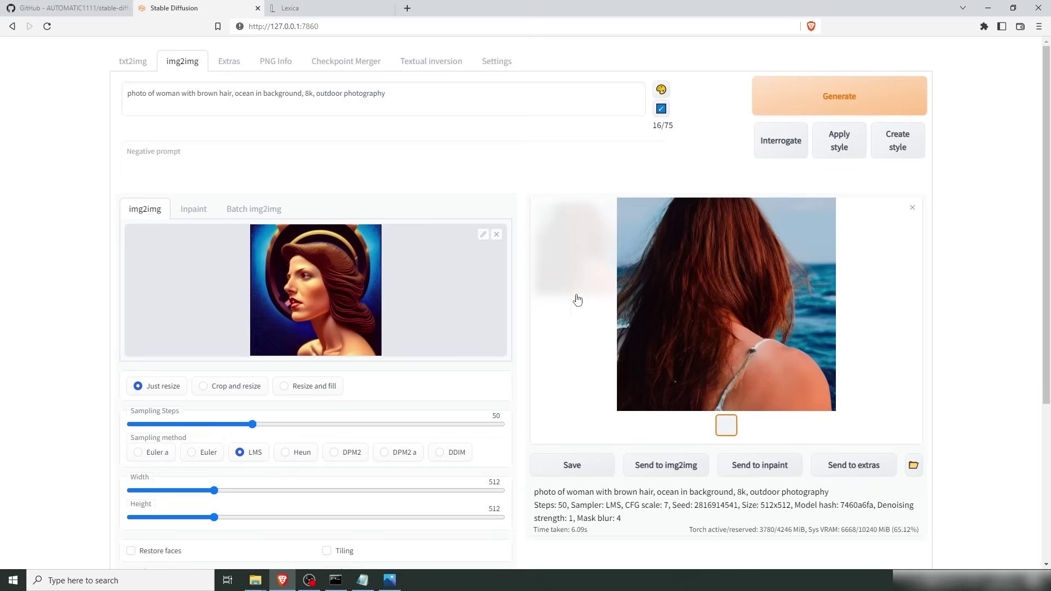
pyautogui.click(821, 98)
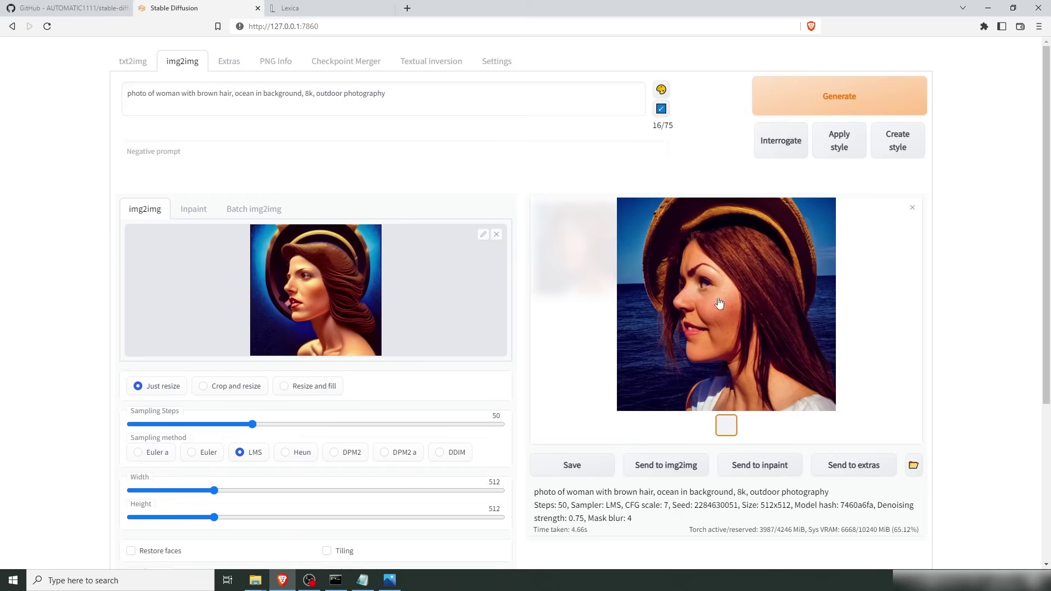
# - Set the denoising strength to 0.35 and generate another img2img result
pyautogui.scroll(-4, 558, 356)
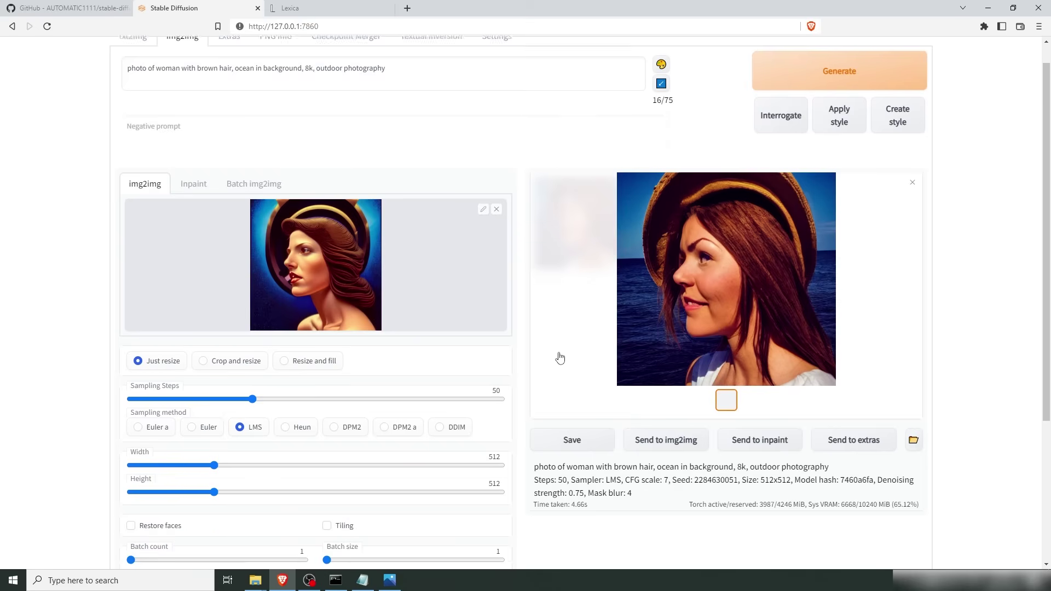
pyautogui.click(265, 416)
pyautogui.moveTo(265, 416)
pyautogui.mouseDown()
pyautogui.moveTo(252, 418)
pyautogui.moveTo(273, 418)
pyautogui.moveTo(262, 420)
pyautogui.mouseUp()
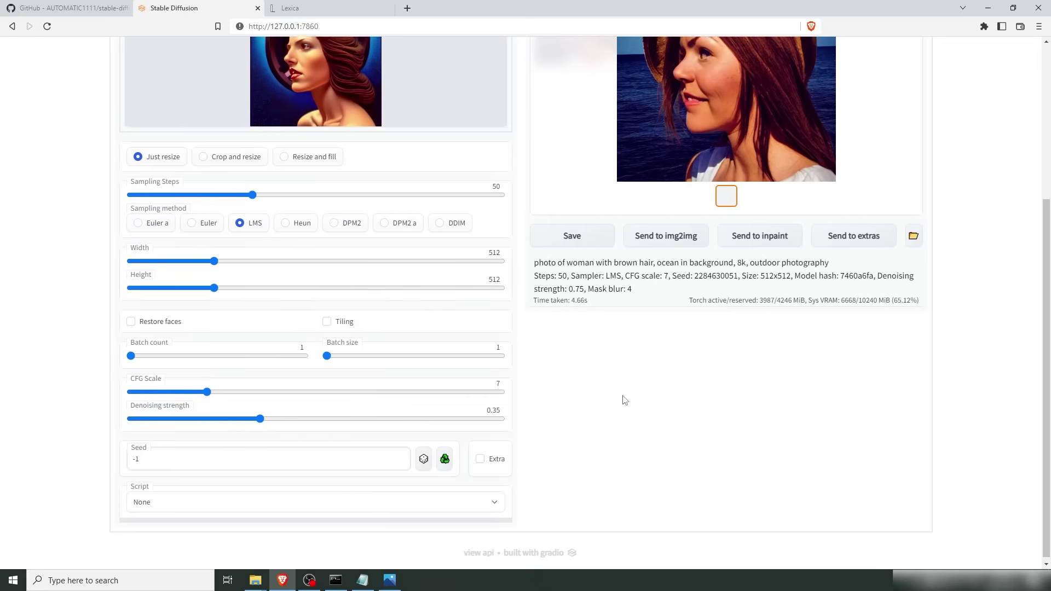
pyautogui.scroll(4, 602, 391)
pyautogui.click(826, 92)
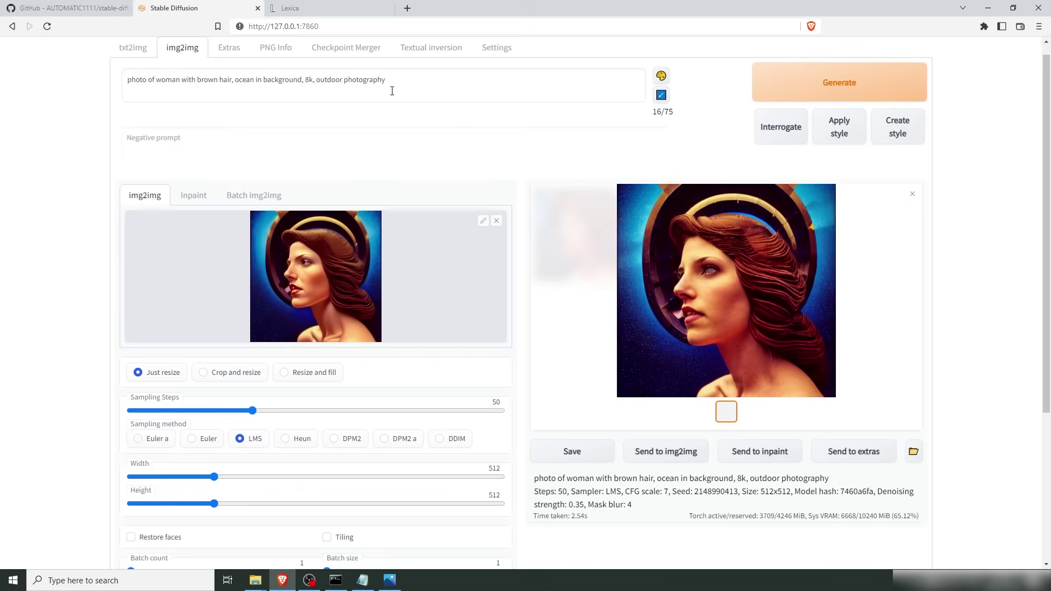
# - Set the denoising strength to 0.5 and generate a new img2img result
pyautogui.scroll(-3, 518, 345)
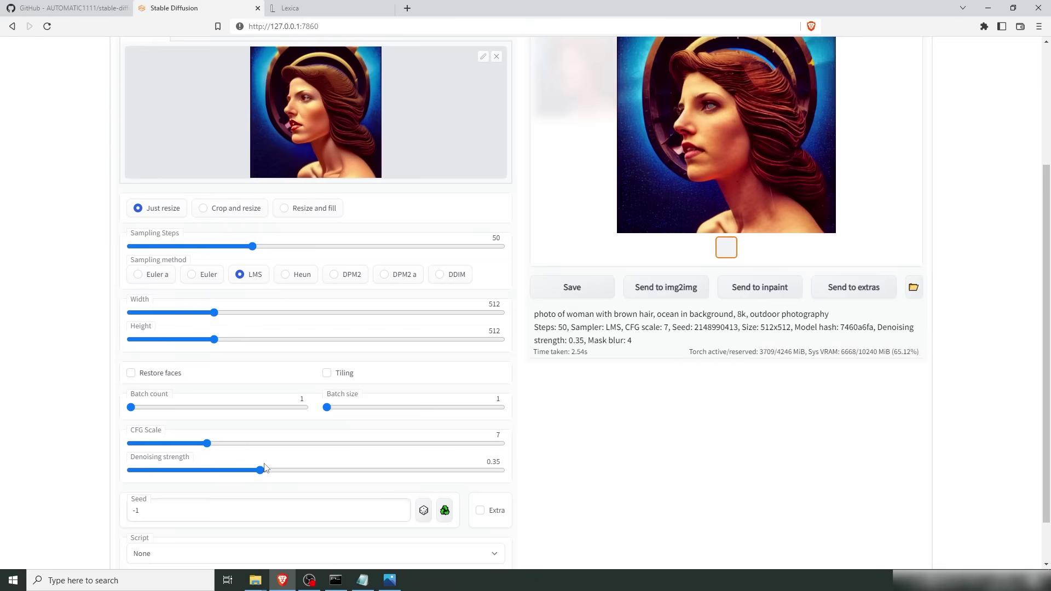
pyautogui.moveTo(263, 474); pyautogui.dragTo(426, 474)
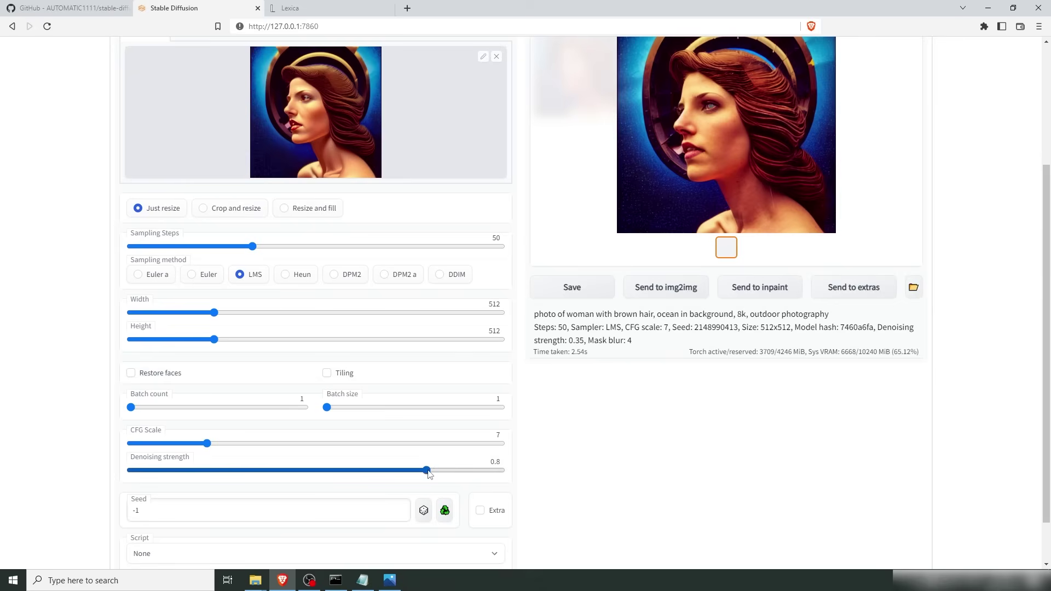
pyautogui.scroll(1, 602, 440)
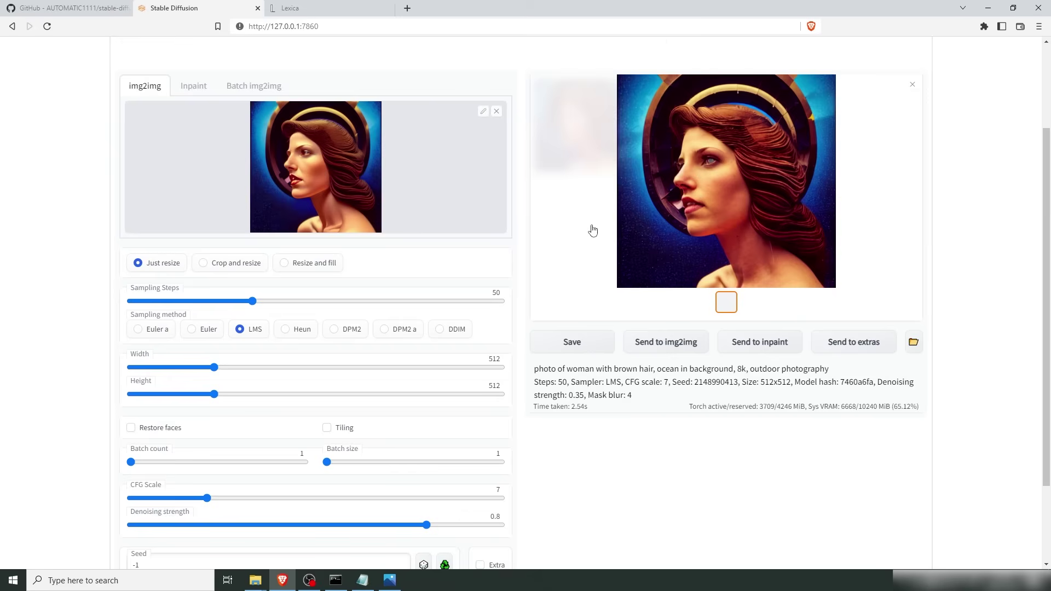
pyautogui.click(211, 526)
pyautogui.moveTo(204, 525); pyautogui.dragTo(313, 525)
pyautogui.scroll(2, 313, 383)
pyautogui.click(800, 96)
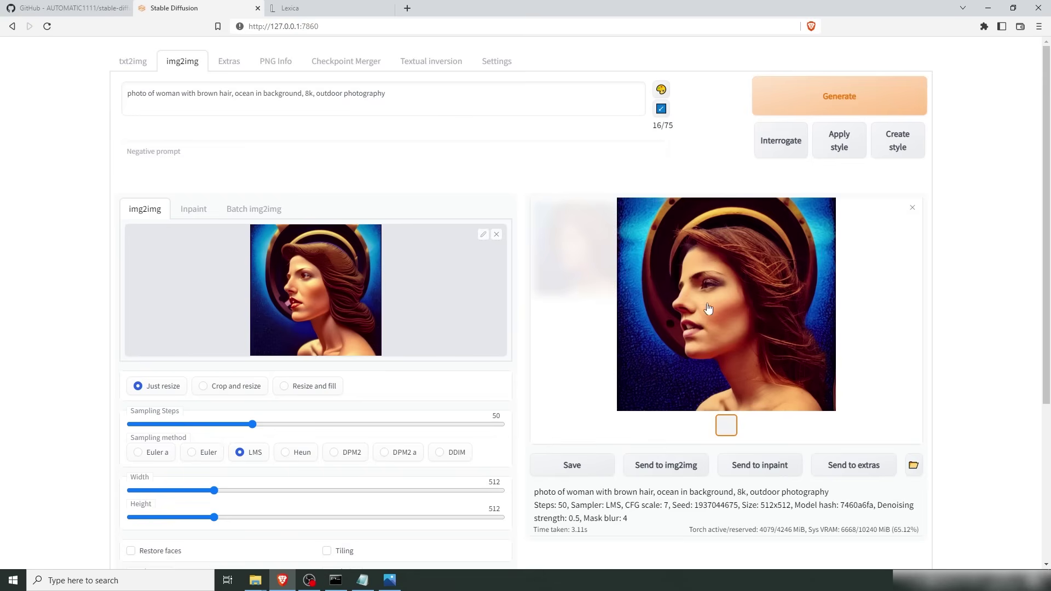
# - Send the newly generated image of the woman to inpainting
pyautogui.scroll(-4, 425, 424)
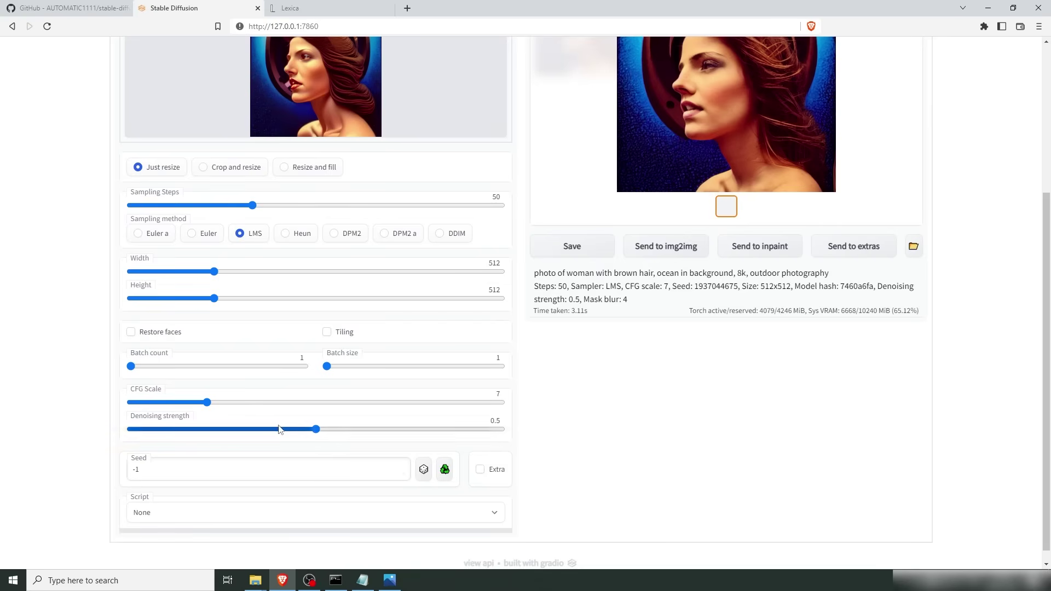
pyautogui.scroll(2, 692, 399)
pyautogui.scroll(1, 722, 213)
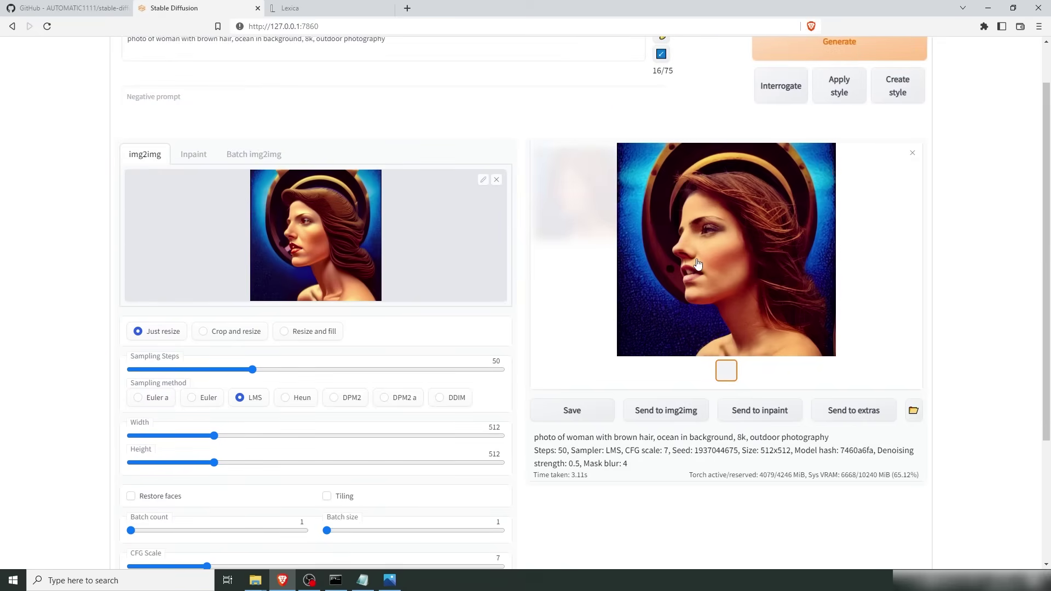
pyautogui.scroll(1, 698, 264)
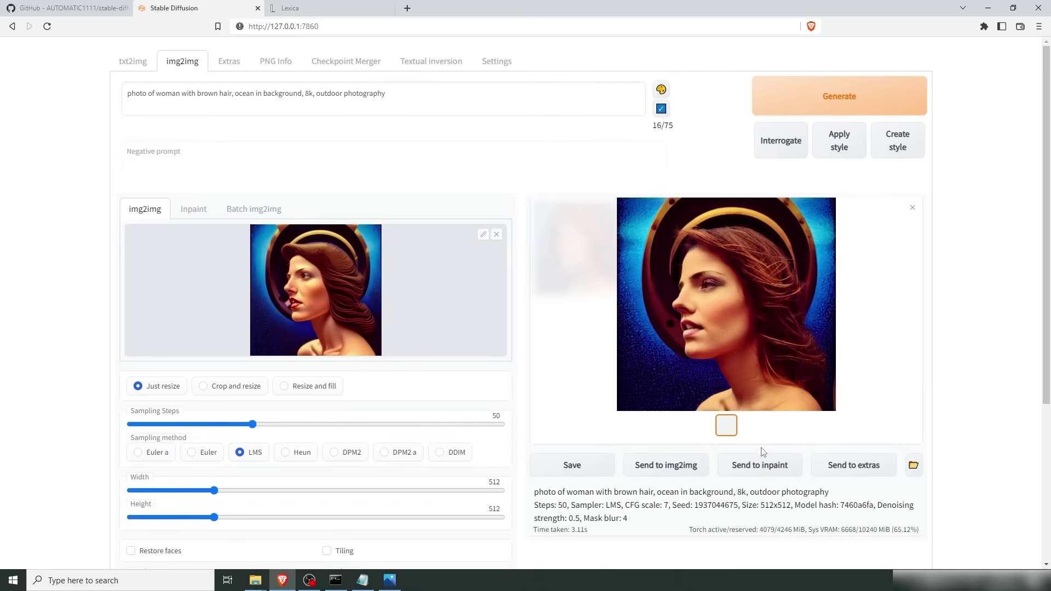
pyautogui.click(758, 470)
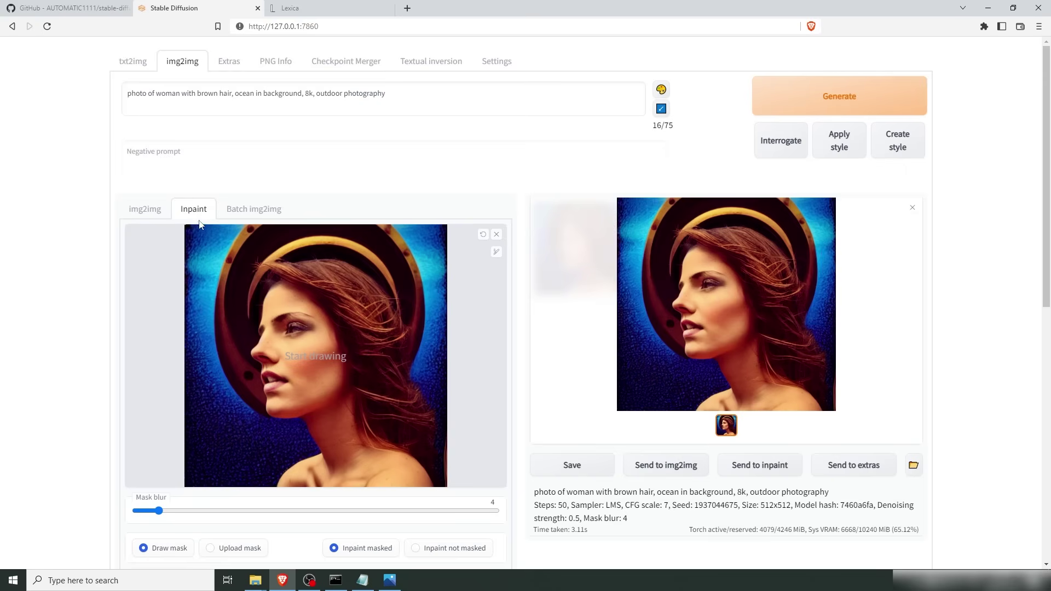
# - Enlarge the mask brush and paint a mask covering the woman's whole face, hair and body
pyautogui.scroll(-1, 197, 218)
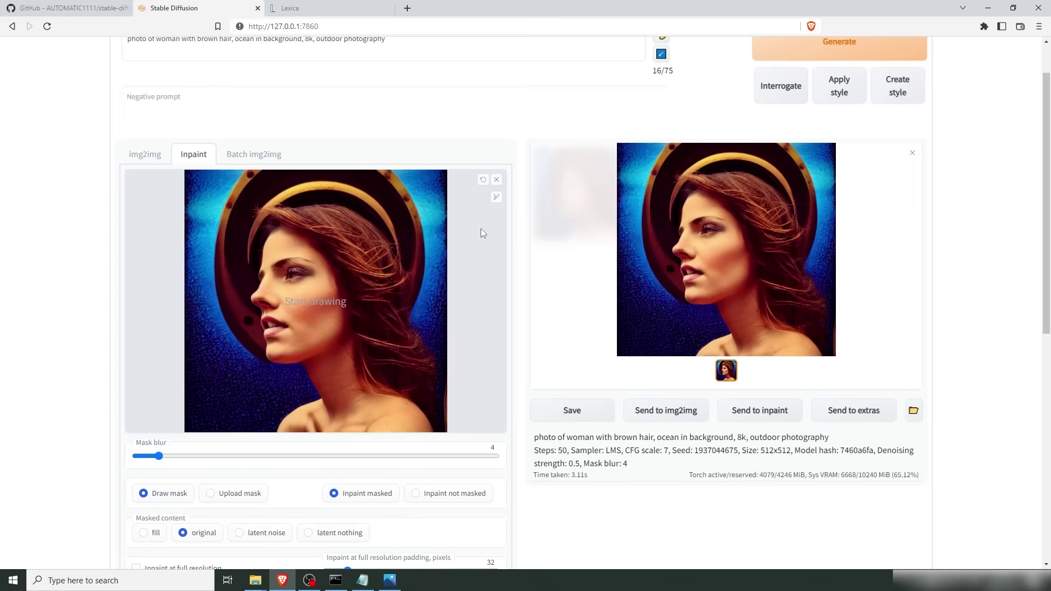
pyautogui.click(496, 198)
pyautogui.moveTo(441, 201); pyautogui.dragTo(476, 200)
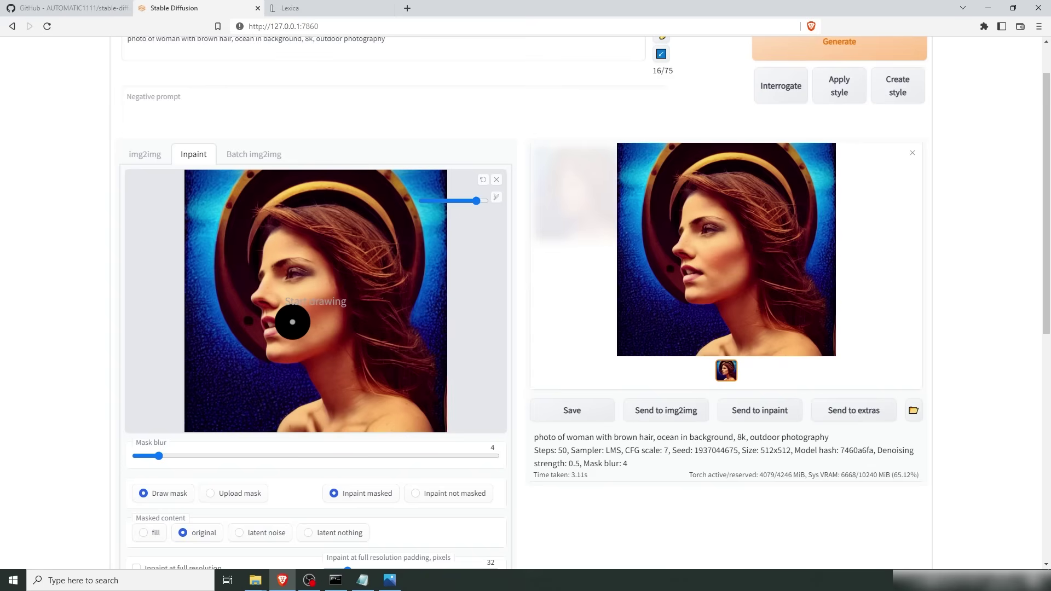
pyautogui.moveTo(312, 420)
pyautogui.mouseDown()
pyautogui.moveTo(336, 412)
pyautogui.moveTo(337, 398)
pyautogui.moveTo(308, 344)
pyautogui.moveTo(283, 350)
pyautogui.moveTo(270, 299)
pyautogui.moveTo(282, 220)
pyautogui.moveTo(344, 223)
pyautogui.moveTo(306, 220)
pyautogui.moveTo(355, 229)
pyautogui.moveTo(379, 255)
pyautogui.moveTo(420, 373)
pyautogui.moveTo(411, 417)
pyautogui.moveTo(420, 434)
pyautogui.moveTo(348, 425)
pyautogui.moveTo(376, 422)
pyautogui.moveTo(358, 413)
pyautogui.moveTo(400, 421)
pyautogui.moveTo(385, 375)
pyautogui.moveTo(395, 384)
pyautogui.moveTo(362, 262)
pyautogui.moveTo(330, 243)
pyautogui.moveTo(302, 262)
pyautogui.moveTo(301, 248)
pyautogui.moveTo(298, 336)
pyautogui.moveTo(312, 286)
pyautogui.moveTo(339, 259)
pyautogui.moveTo(354, 289)
pyautogui.moveTo(336, 313)
pyautogui.moveTo(368, 384)
pyautogui.moveTo(342, 331)
pyautogui.mouseUp()
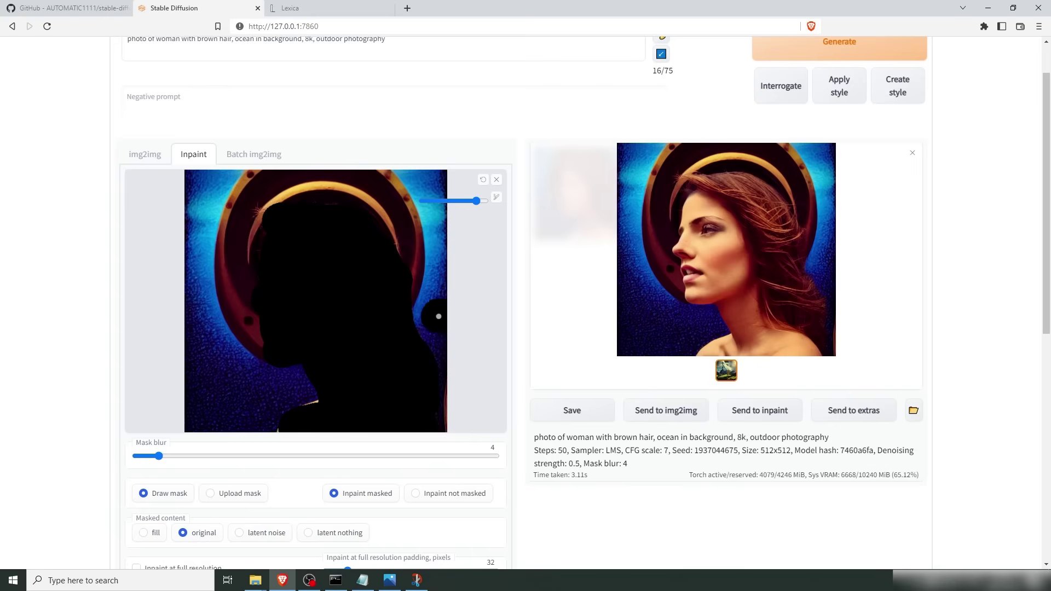
# - Remove the woman description from the prompt so it reads "photo of ocean in background, 8k, outdoor photography"
pyautogui.scroll(1, 556, 267)
pyautogui.scroll(1, 557, 267)
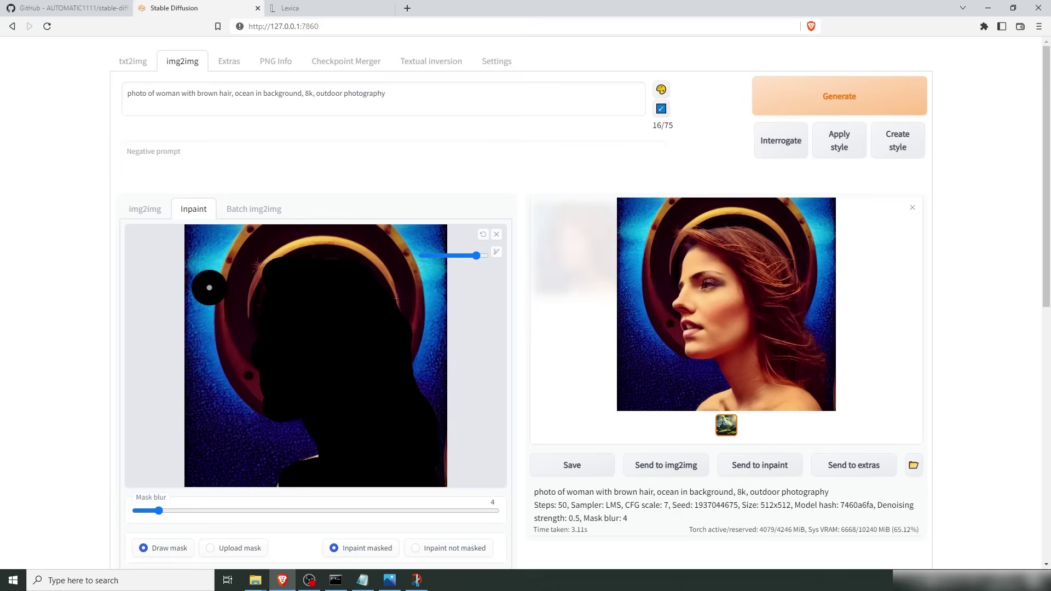
pyautogui.moveTo(235, 93); pyautogui.dragTo(156, 94)
pyautogui.press('BackSpace')
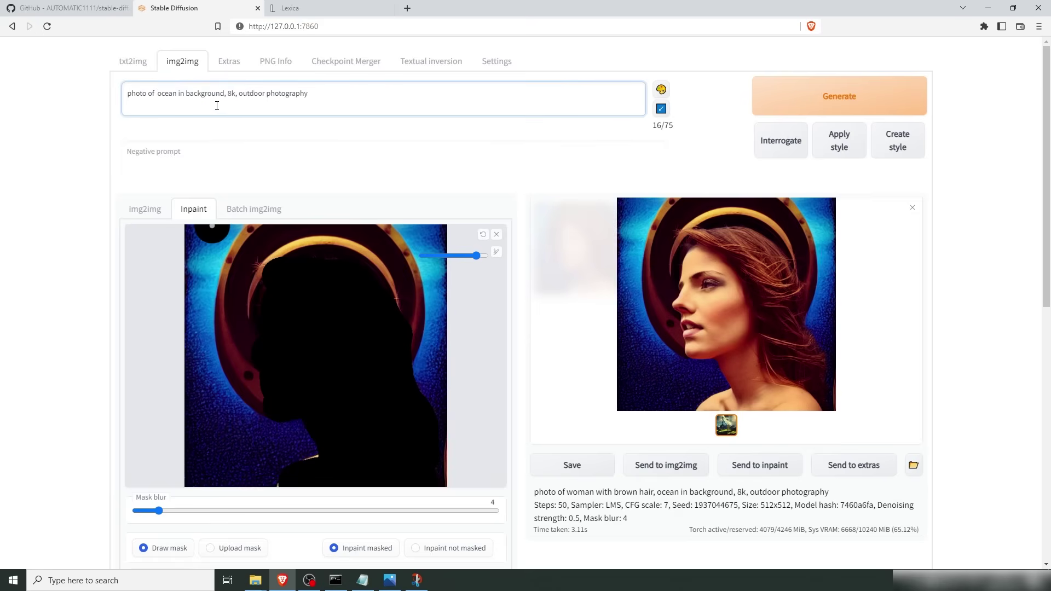
pyautogui.press('BackSpace')
# - Set the mask mode to "Inpaint not masked" and consult the comparison image of the masked content options
pyautogui.scroll(-2, 542, 230)
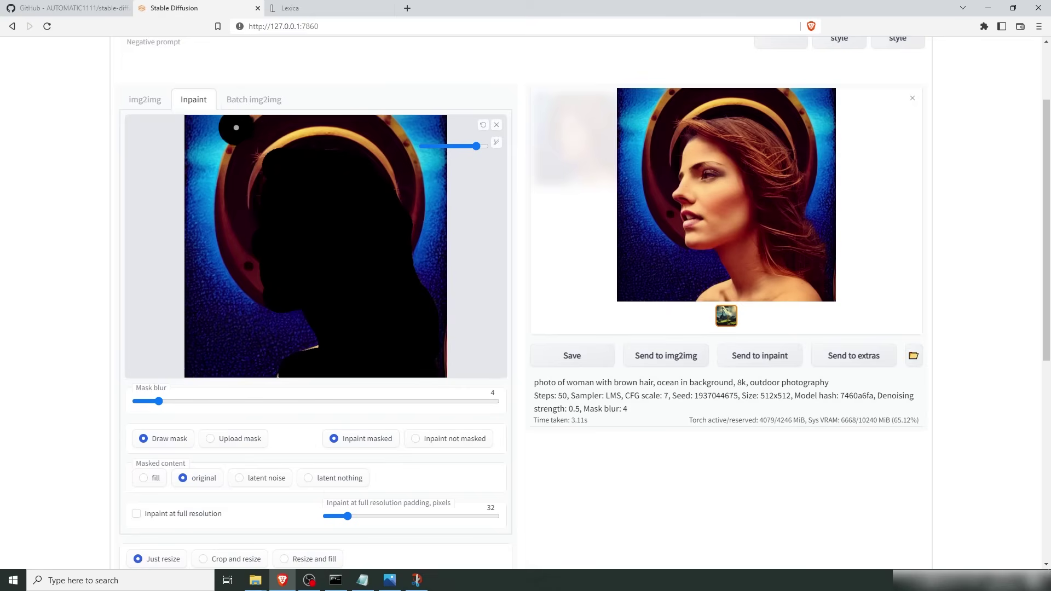
pyautogui.click(416, 440)
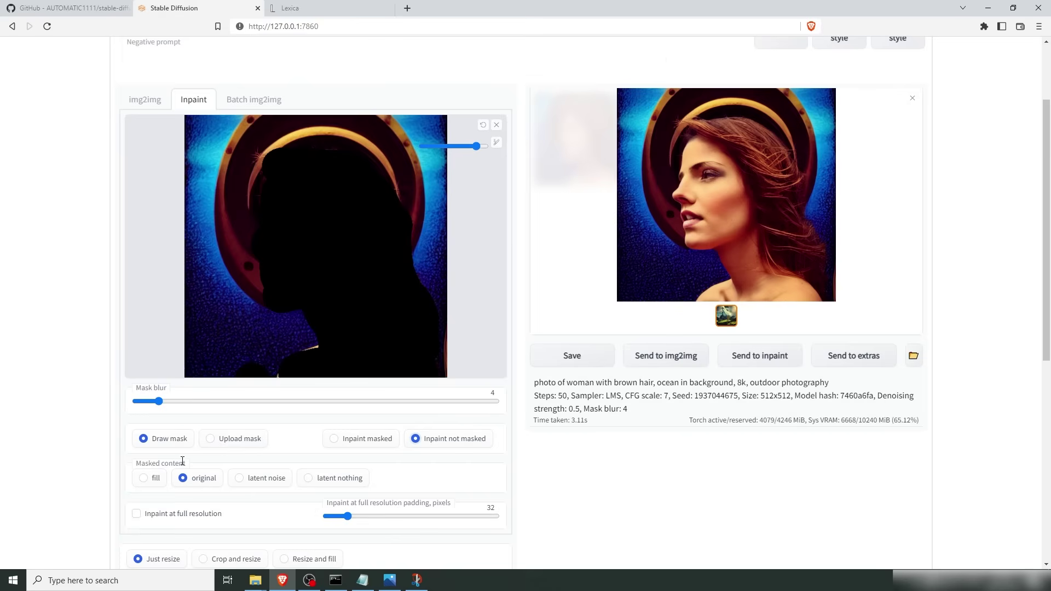
pyautogui.click(416, 579)
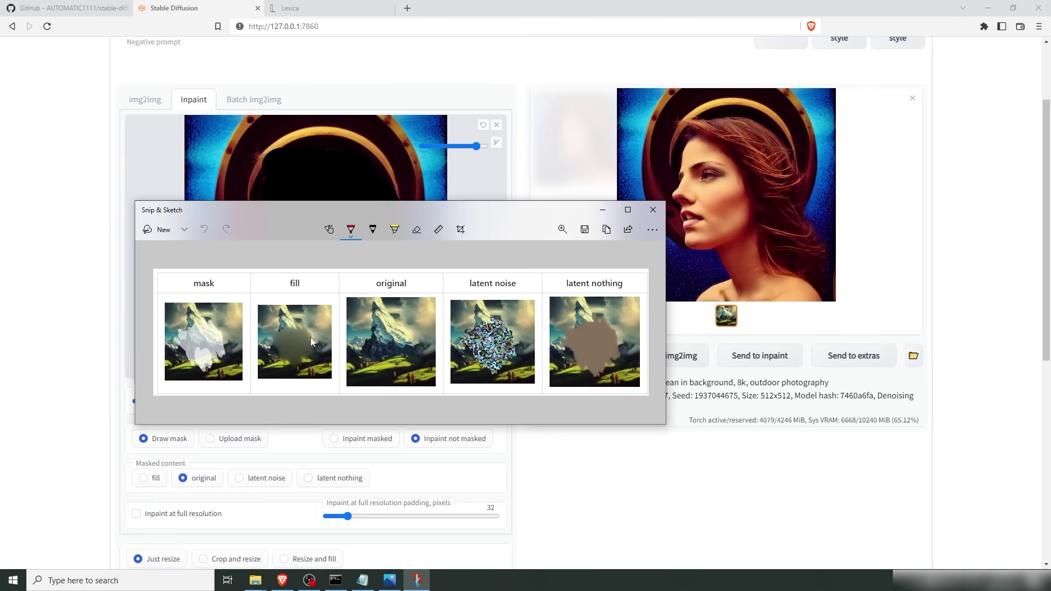
pyautogui.hotkey('alt', 'F4')
# - Raise the denoising strength for the inpainting to about 0.8
pyautogui.scroll(-5, 596, 450)
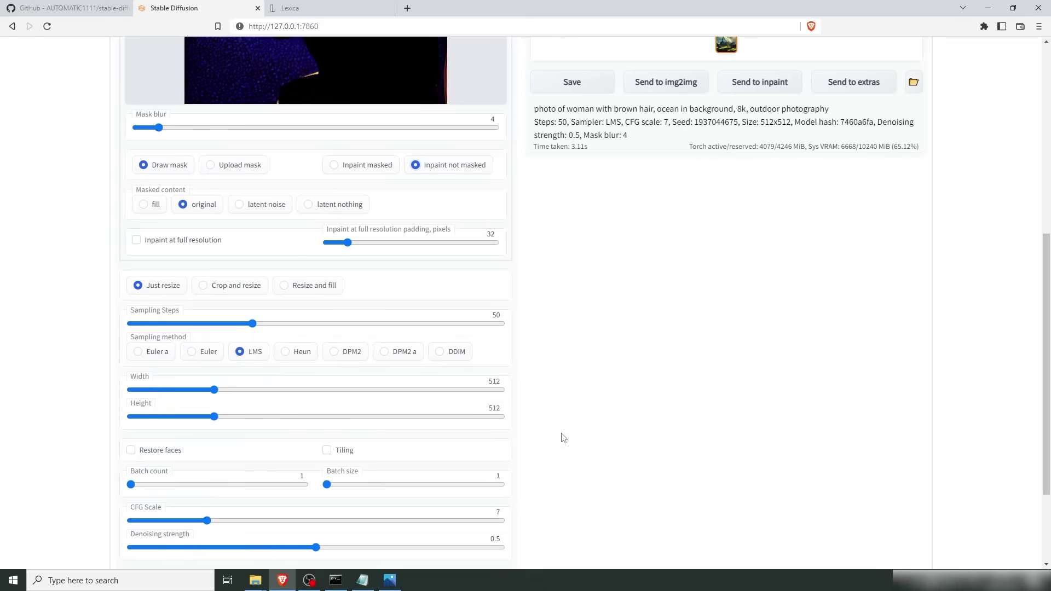
pyautogui.scroll(-2, 566, 432)
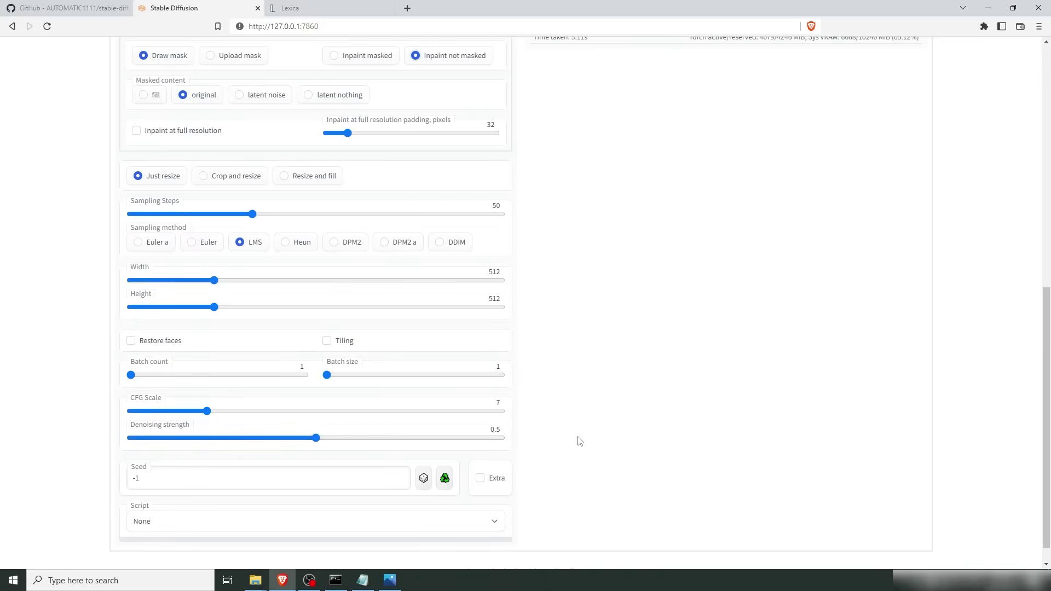
pyautogui.scroll(7, 579, 439)
pyautogui.scroll(2, 579, 440)
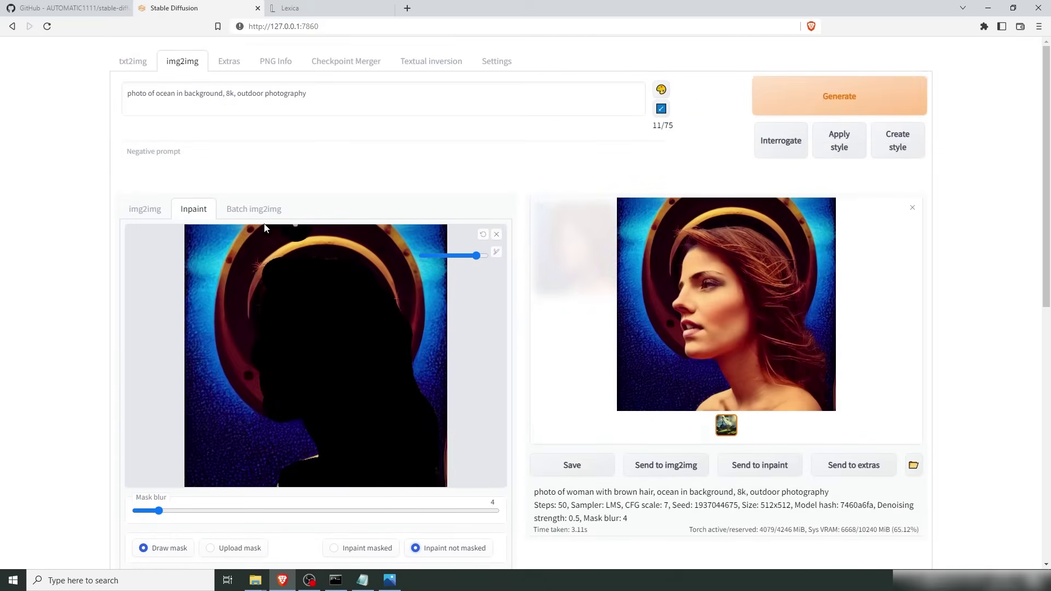
pyautogui.scroll(-10, 547, 432)
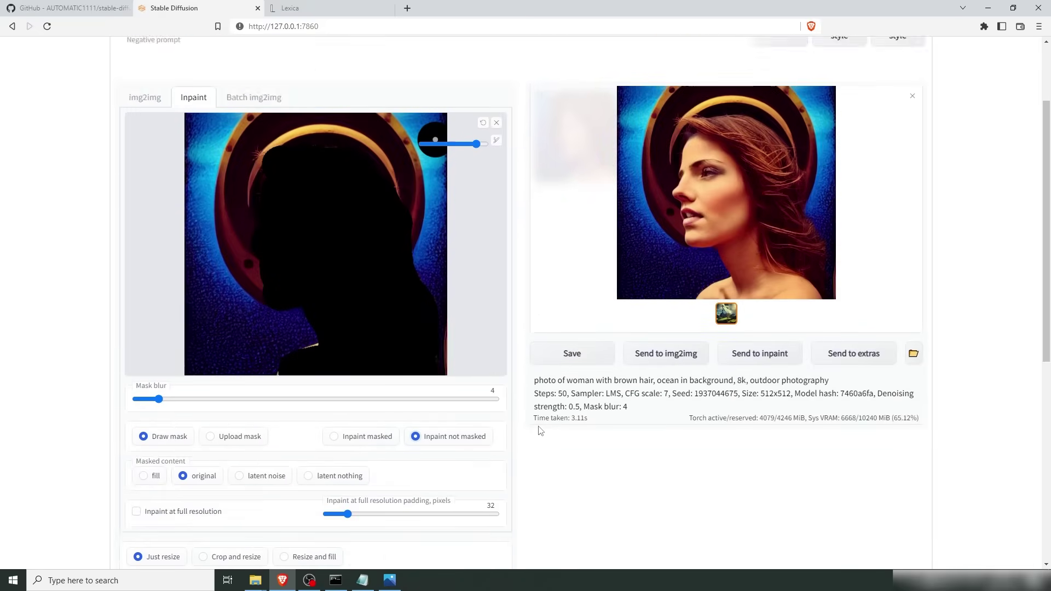
pyautogui.click(433, 415)
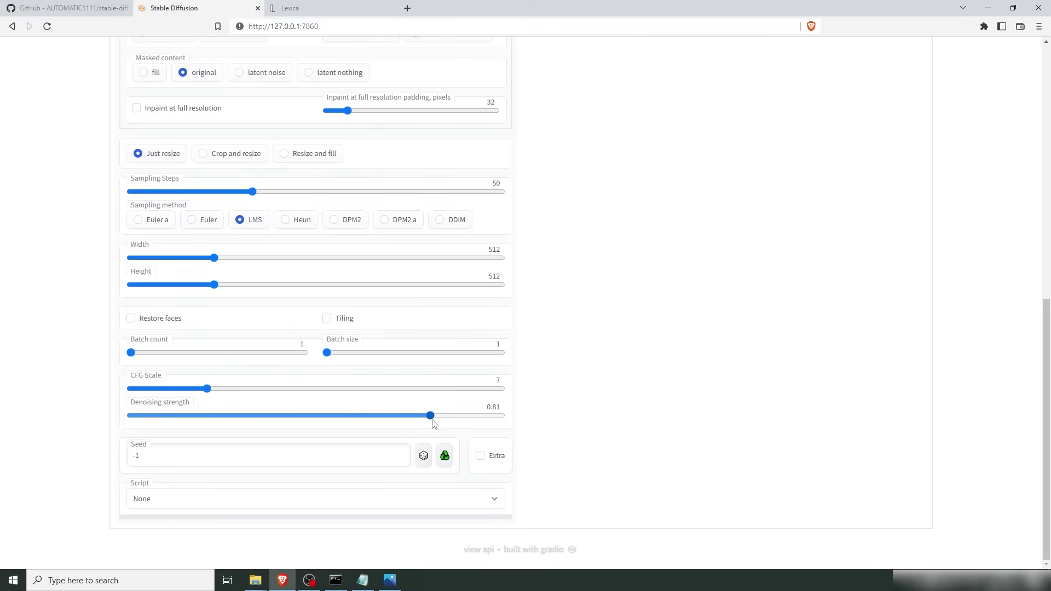
pyautogui.scroll(10, 697, 369)
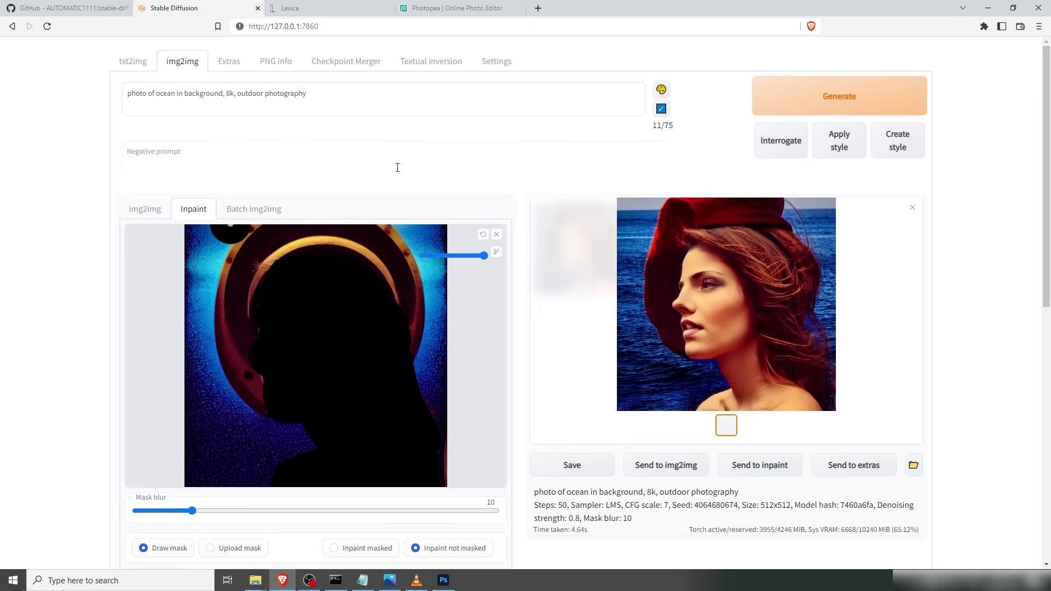
# - Switch to Photopea and place the 00004 portrait from the img2img-images folder into the open project
pyautogui.click(465, 8)
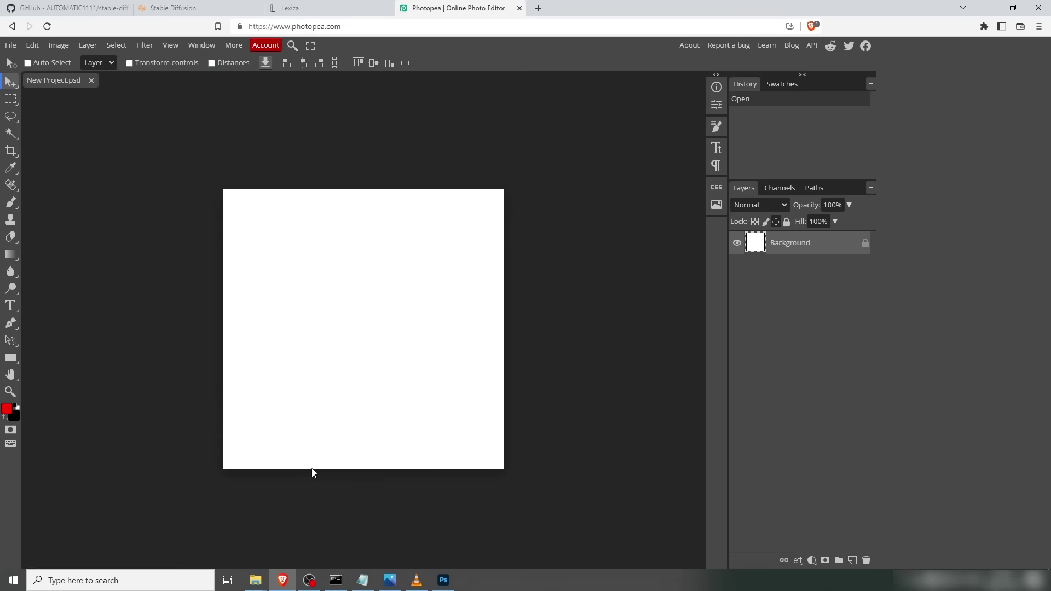
pyautogui.click(267, 577)
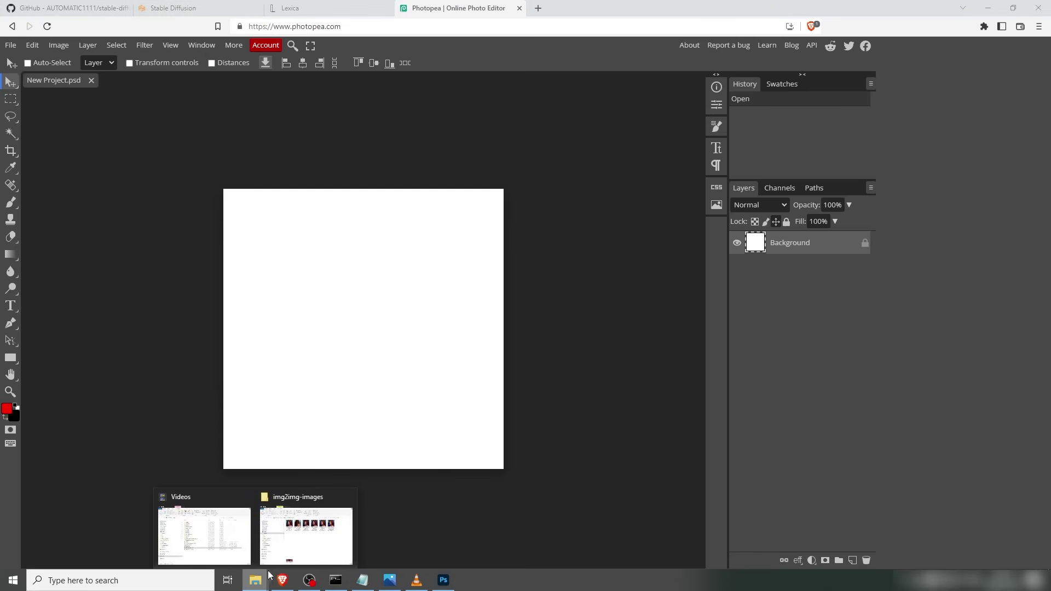
pyautogui.click(295, 539)
pyautogui.click(483, 317)
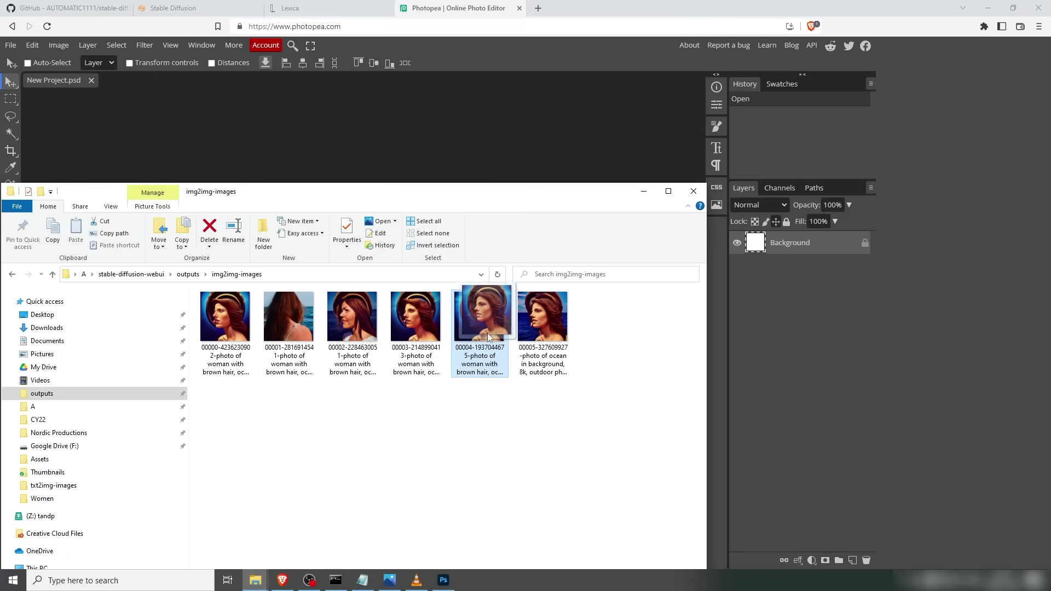
pyautogui.moveTo(481, 344); pyautogui.dragTo(335, 295)
pyautogui.hotkey('alt', 'Tab')
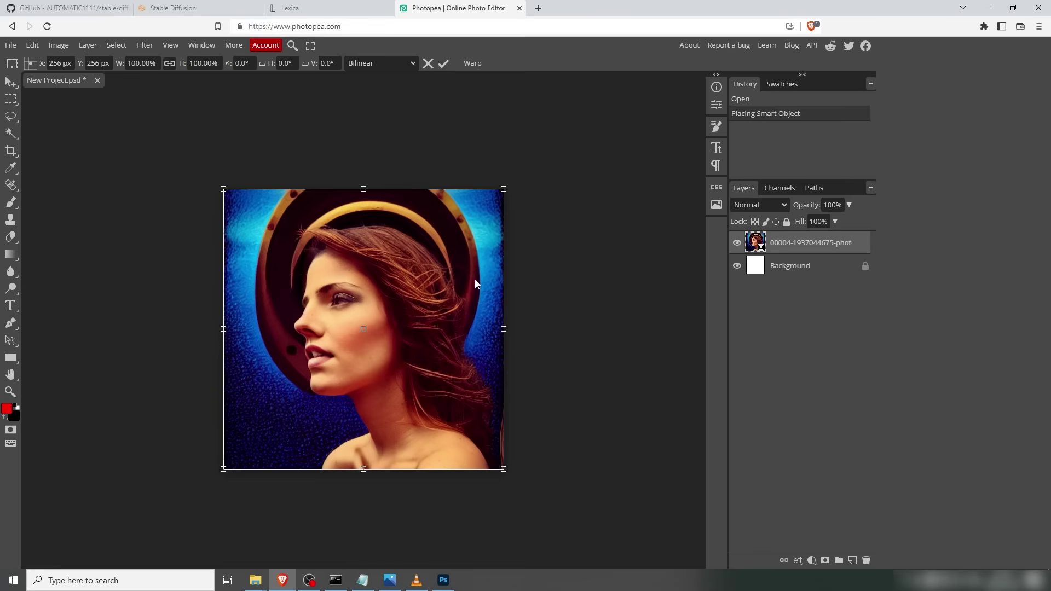
pyautogui.press('Return')
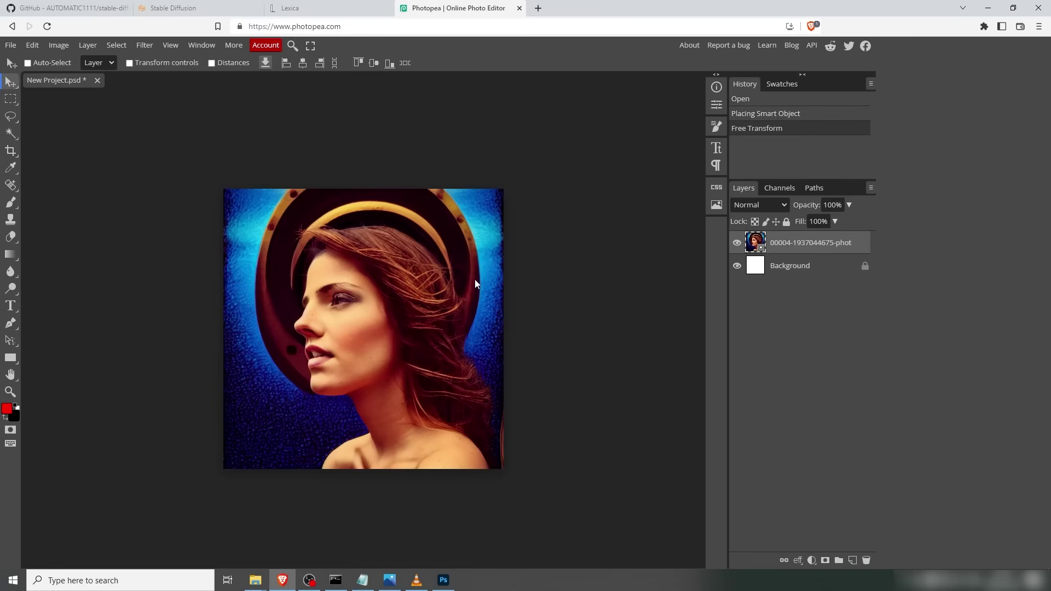
# - Add a new layer above the portrait and set up a larger brush with the blue colour 054ebf
pyautogui.click(852, 560)
pyautogui.press('b')
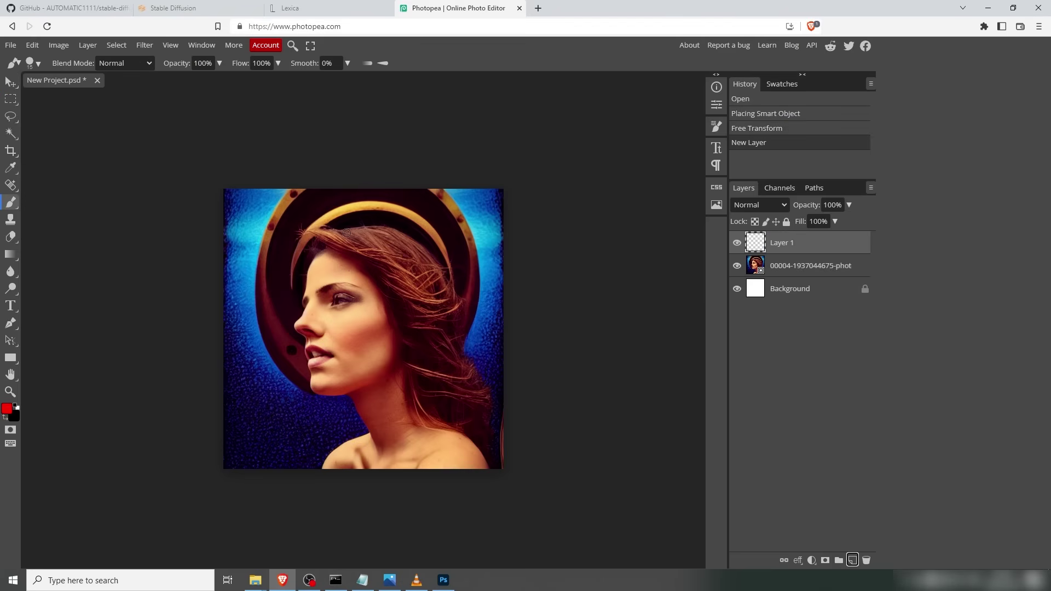
pyautogui.rightClick(337, 214)
pyautogui.moveTo(410, 229); pyautogui.dragTo(431, 228)
pyautogui.click(7, 408)
pyautogui.click(244, 316)
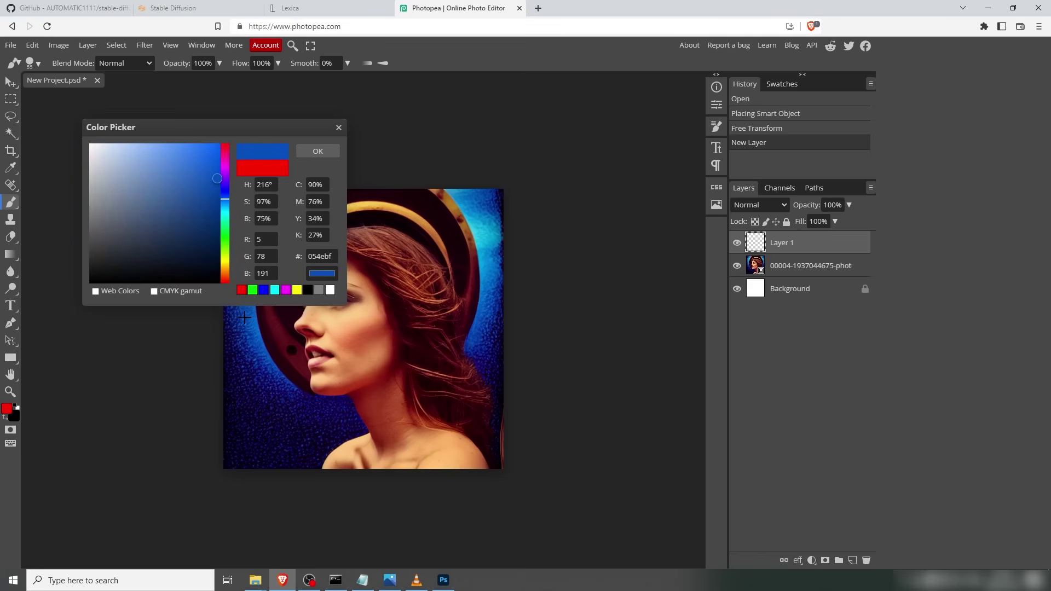
pyautogui.click(328, 151)
# - Paint blue over the dark ring and golden halo around the woman's head, varying the brush opacity up to 100%
pyautogui.press('3')
pyautogui.hotkey('ctrl', 'z')
pyautogui.moveTo(279, 214)
pyautogui.mouseDown()
pyautogui.moveTo(262, 263)
pyautogui.moveTo(294, 202)
pyautogui.moveTo(271, 241)
pyautogui.moveTo(372, 205)
pyautogui.moveTo(421, 213)
pyautogui.moveTo(406, 195)
pyautogui.moveTo(465, 235)
pyautogui.moveTo(459, 252)
pyautogui.mouseUp()
pyautogui.press('7')
pyautogui.moveTo(416, 219)
pyautogui.mouseDown()
pyautogui.moveTo(469, 252)
pyautogui.moveTo(425, 225)
pyautogui.moveTo(464, 284)
pyautogui.moveTo(465, 267)
pyautogui.moveTo(471, 335)
pyautogui.mouseUp()
pyautogui.press('0')
pyautogui.moveTo(397, 226)
pyautogui.mouseDown()
pyautogui.moveTo(329, 208)
pyautogui.moveTo(345, 212)
pyautogui.moveTo(296, 228)
pyautogui.moveTo(273, 261)
pyautogui.moveTo(296, 245)
pyautogui.moveTo(283, 289)
pyautogui.mouseUp()
pyautogui.moveTo(293, 274)
pyautogui.mouseDown()
pyautogui.moveTo(272, 395)
pyautogui.moveTo(289, 365)
pyautogui.moveTo(296, 390)
pyautogui.mouseUp()
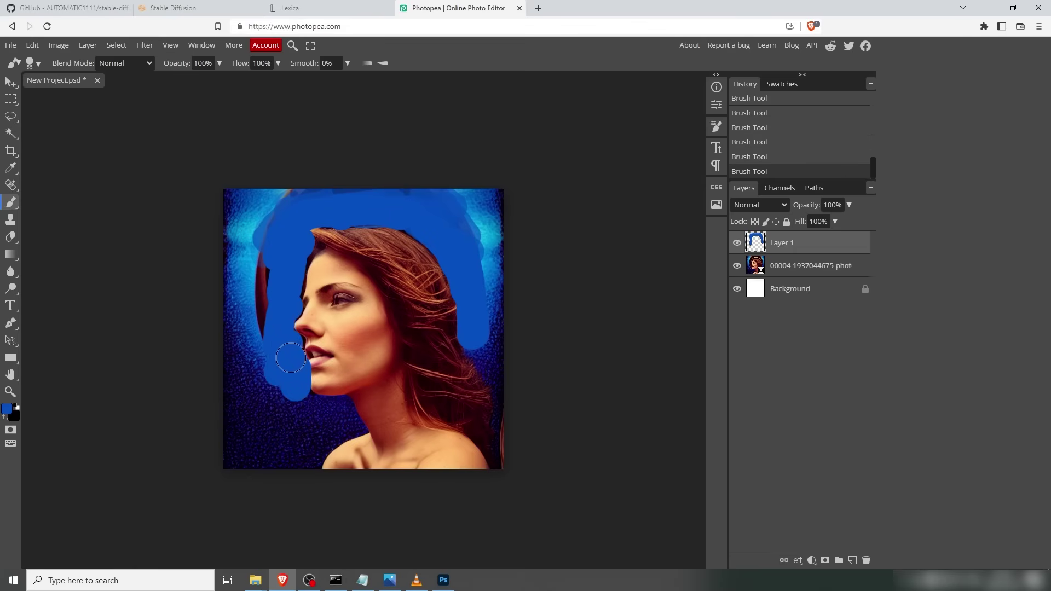
pyautogui.moveTo(265, 335); pyautogui.dragTo(267, 268)
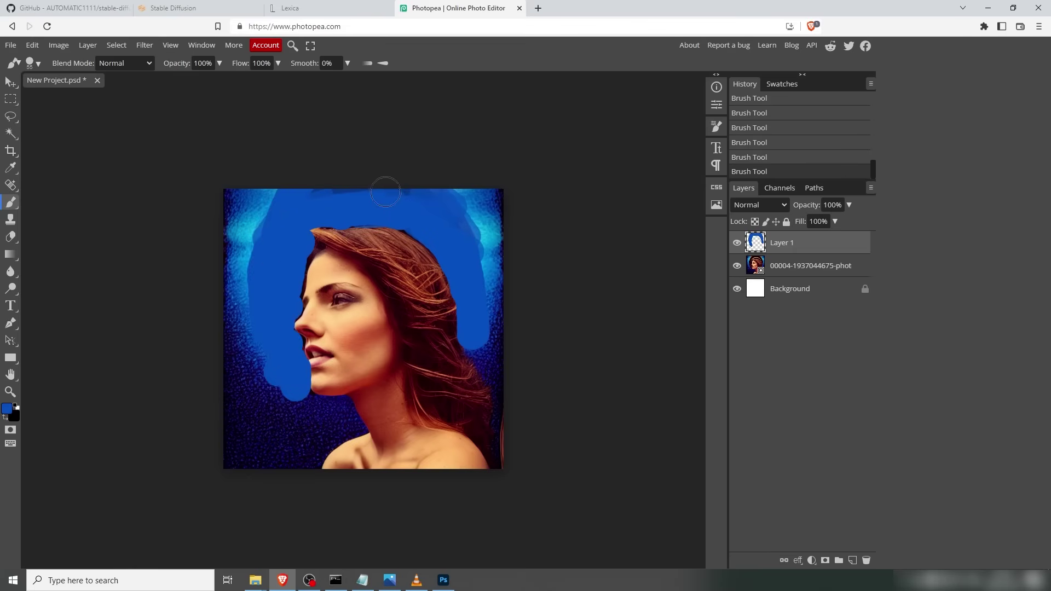
# - Blend lighter blues sampled from the background into the painted area around the head at 30% brush opacity
pyautogui.keyDown('alt'); pyautogui.click(255, 209); pyautogui.keyUp('alt')
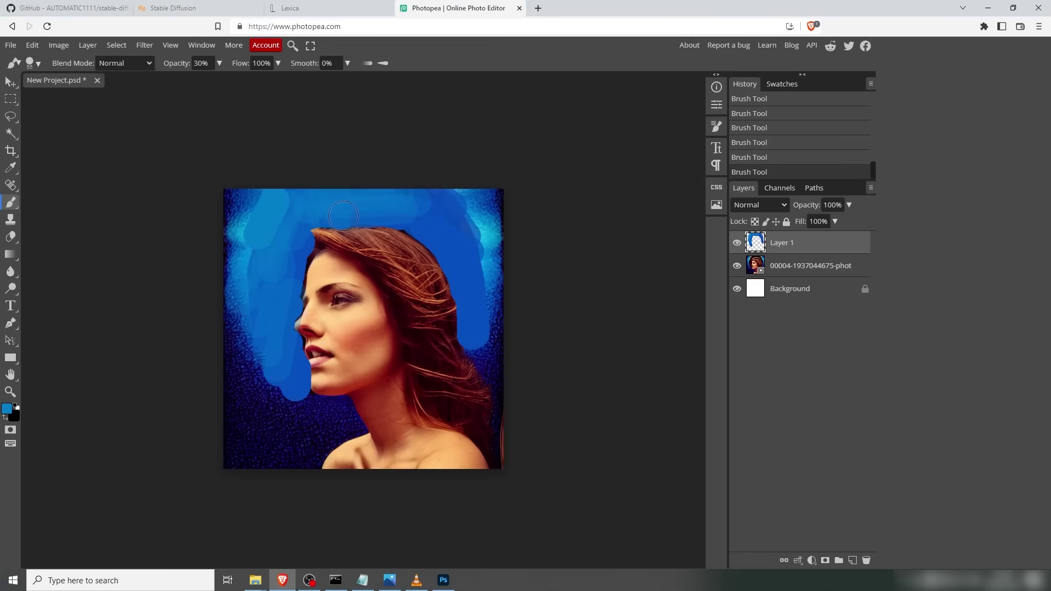
pyautogui.moveTo(405, 206)
pyautogui.mouseDown()
pyautogui.moveTo(462, 187)
pyautogui.moveTo(458, 226)
pyautogui.moveTo(481, 277)
pyautogui.moveTo(481, 353)
pyautogui.mouseUp()
pyautogui.click(478, 331)
pyautogui.moveTo(442, 213)
pyautogui.mouseDown()
pyautogui.moveTo(437, 238)
pyautogui.moveTo(465, 245)
pyautogui.moveTo(469, 204)
pyautogui.moveTo(491, 209)
pyautogui.mouseUp()
pyautogui.keyDown('alt'); pyautogui.click(489, 201); pyautogui.keyUp('alt')
pyautogui.moveTo(277, 208)
pyautogui.mouseDown()
pyautogui.moveTo(249, 300)
pyautogui.moveTo(257, 405)
pyautogui.mouseUp()
# - Blend a sampled dark blue into the background in front of the face and erase paint near the chin
pyautogui.keyDown('alt'); pyautogui.click(285, 415); pyautogui.keyUp('alt')
pyautogui.moveTo(274, 279); pyautogui.dragTo(257, 402)
pyautogui.press('e')
pyautogui.click(314, 370)
pyautogui.press('b')
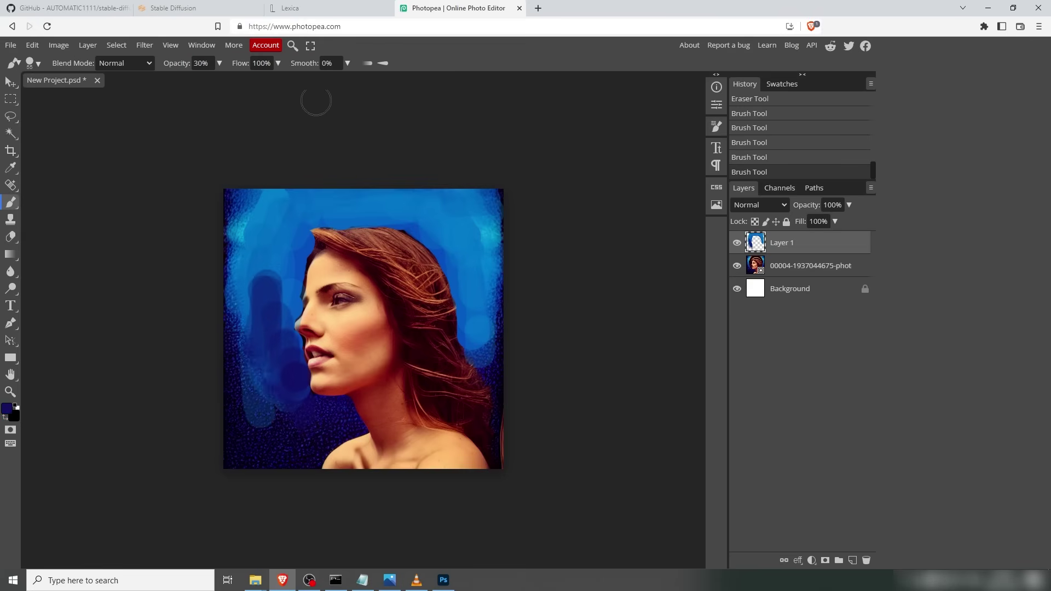
# - Export the retouched portrait as a JPG named WomanOcean
pyautogui.click(11, 46)
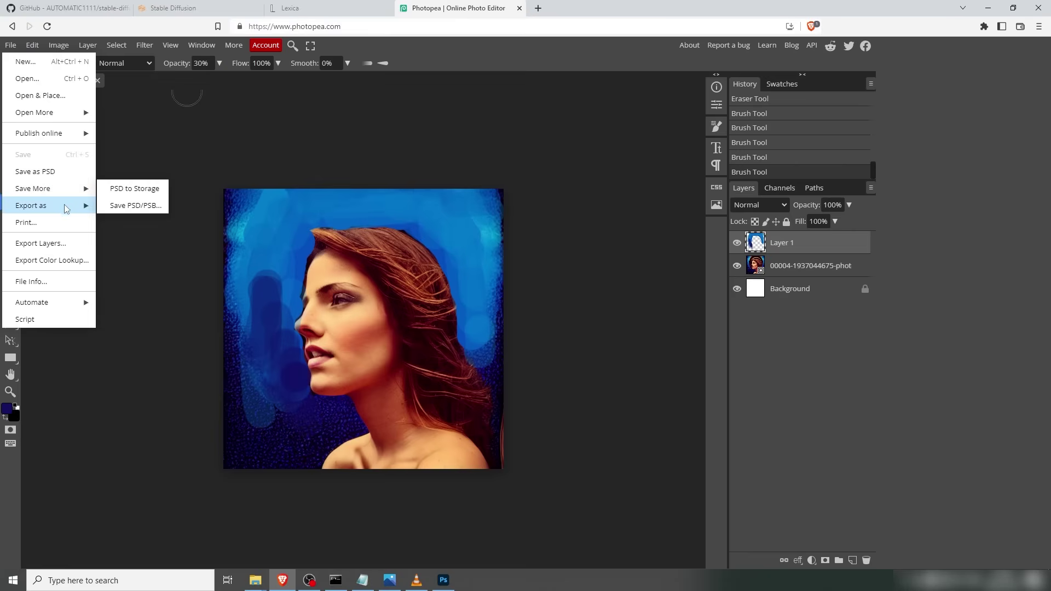
pyautogui.moveTo(64, 208)
pyautogui.click(118, 222)
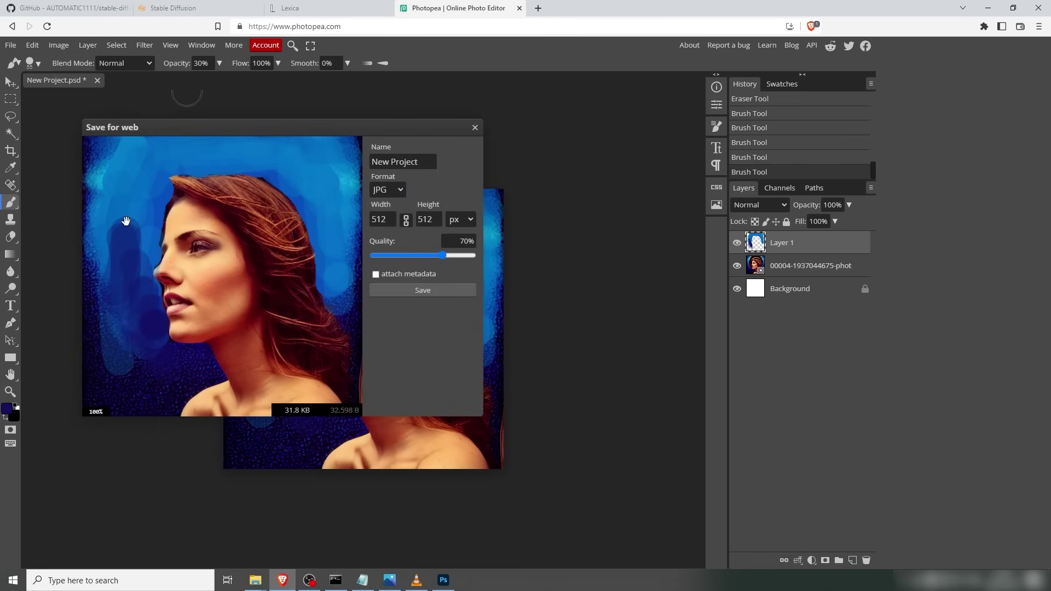
pyautogui.click(425, 290)
pyautogui.write('WomanOcean')
pyautogui.press('Return')
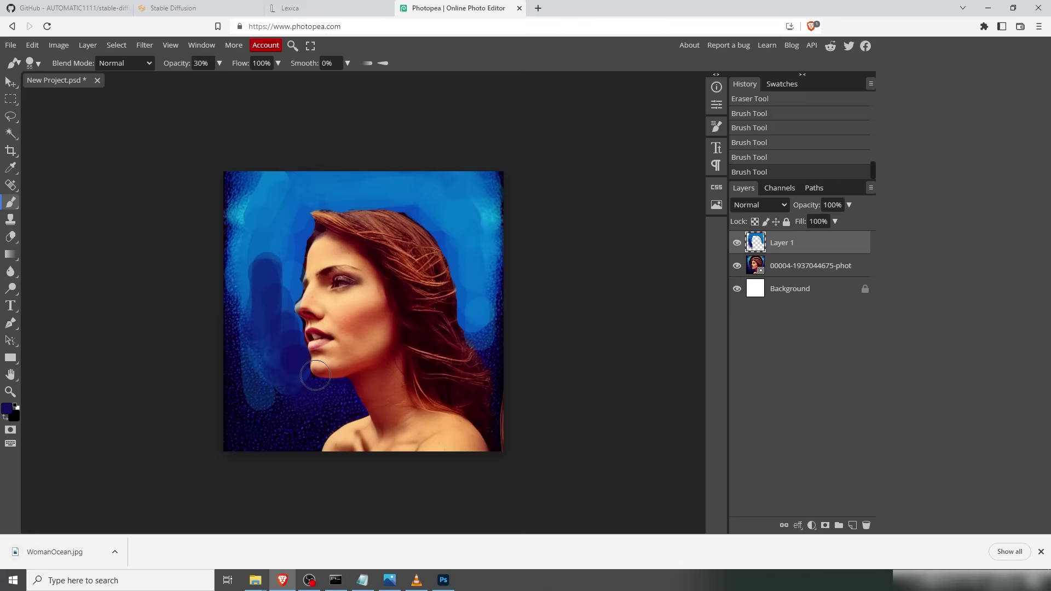
# - Switch to the Stable Diffusion web UI, load WomanOcean.jpg as the inpainting image and enlarge the mask brush
pyautogui.click(207, 13)
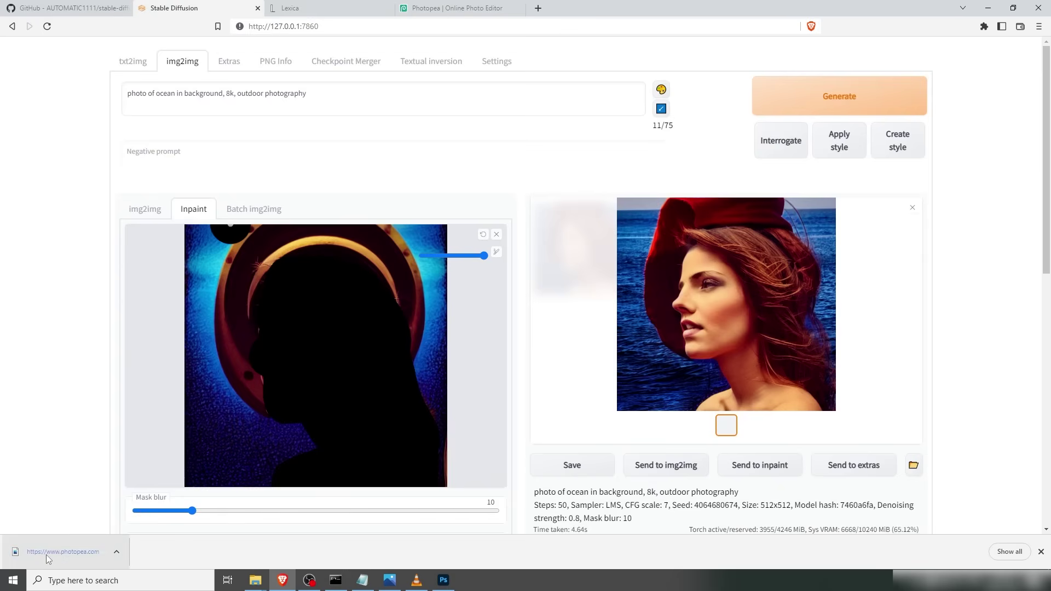
pyautogui.moveTo(44, 553); pyautogui.dragTo(271, 285)
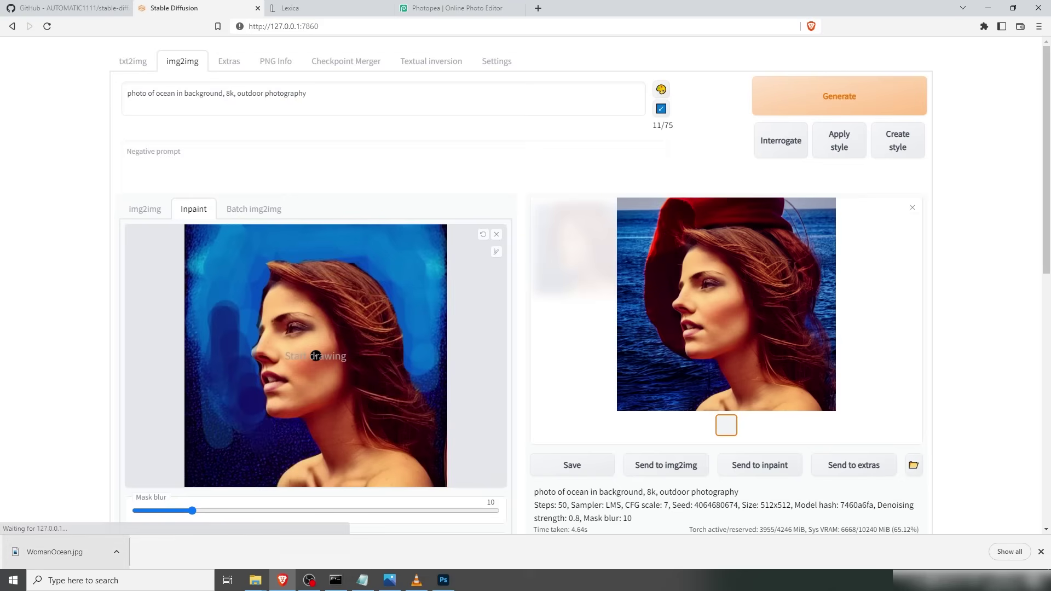
pyautogui.click(496, 252)
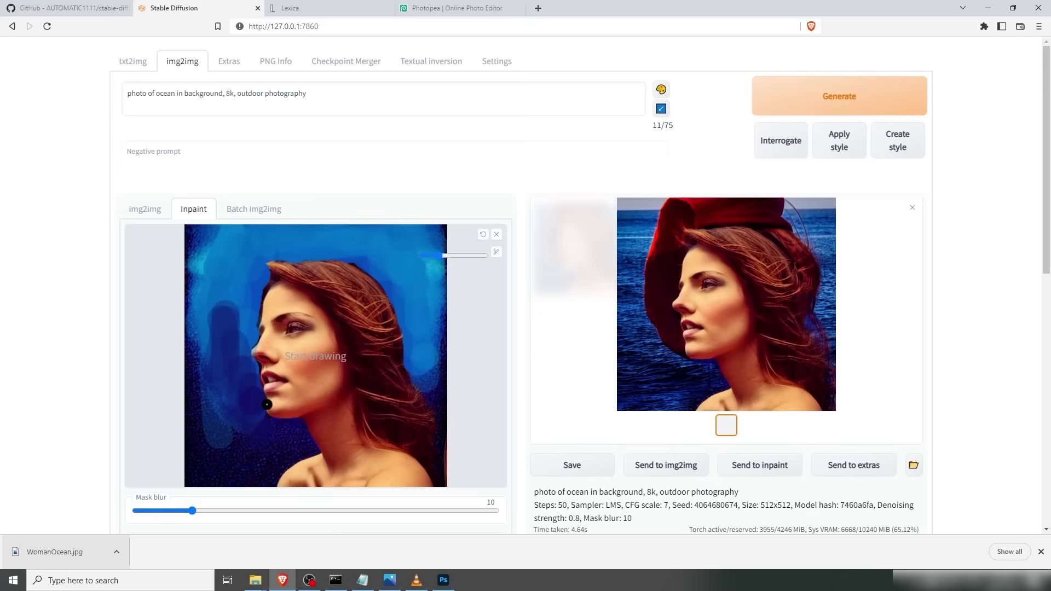
pyautogui.click(472, 255)
pyautogui.moveTo(472, 256); pyautogui.dragTo(476, 256)
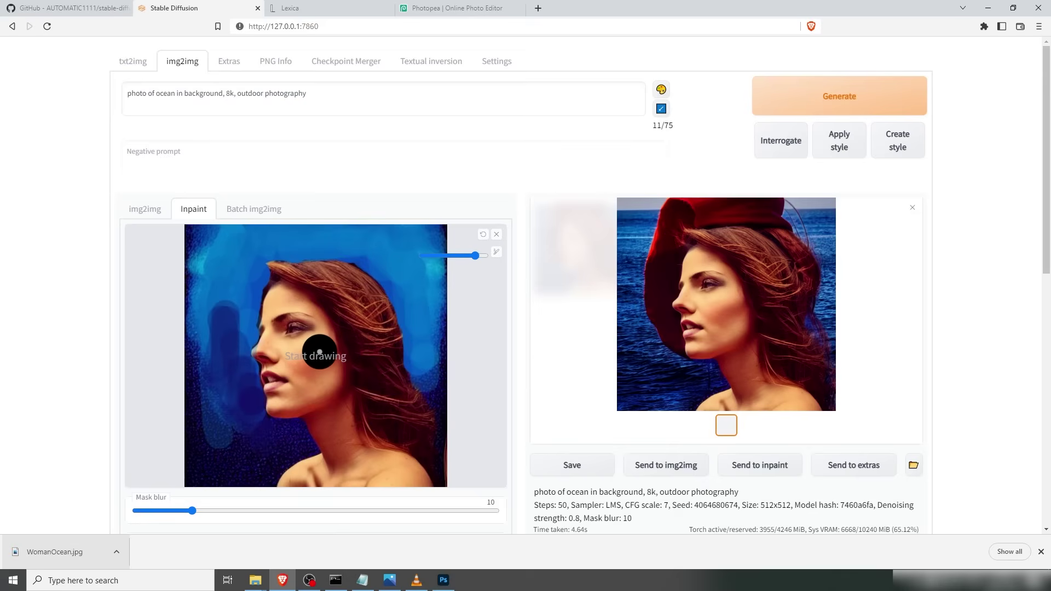
# - Draw a mask over the woman's head, hair and shoulders and generate a new ocean background with mask blur 4
pyautogui.scroll(-2, 279, 340)
pyautogui.click(210, 438)
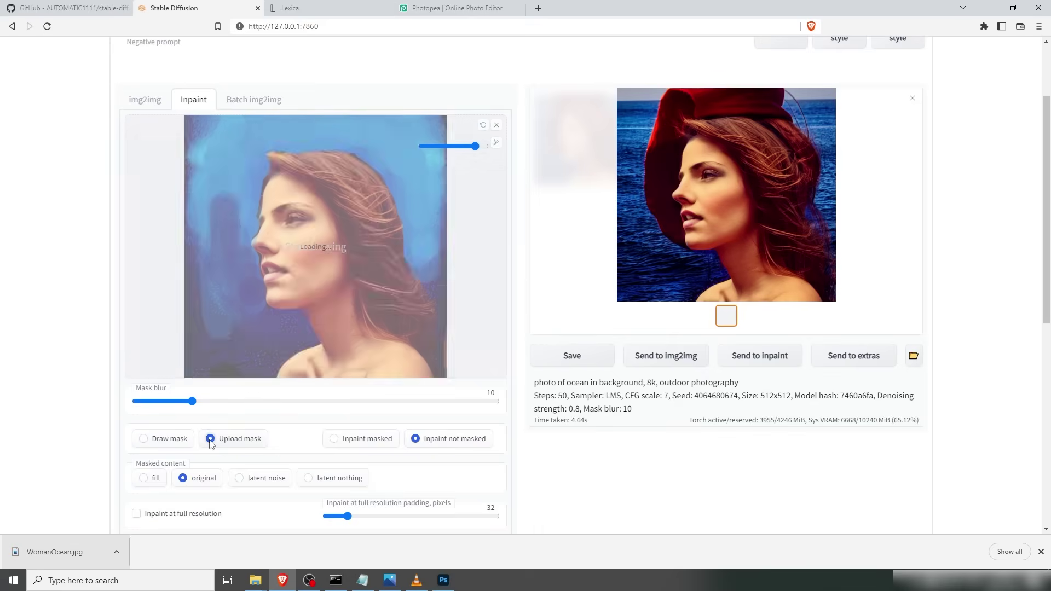
pyautogui.click(143, 448)
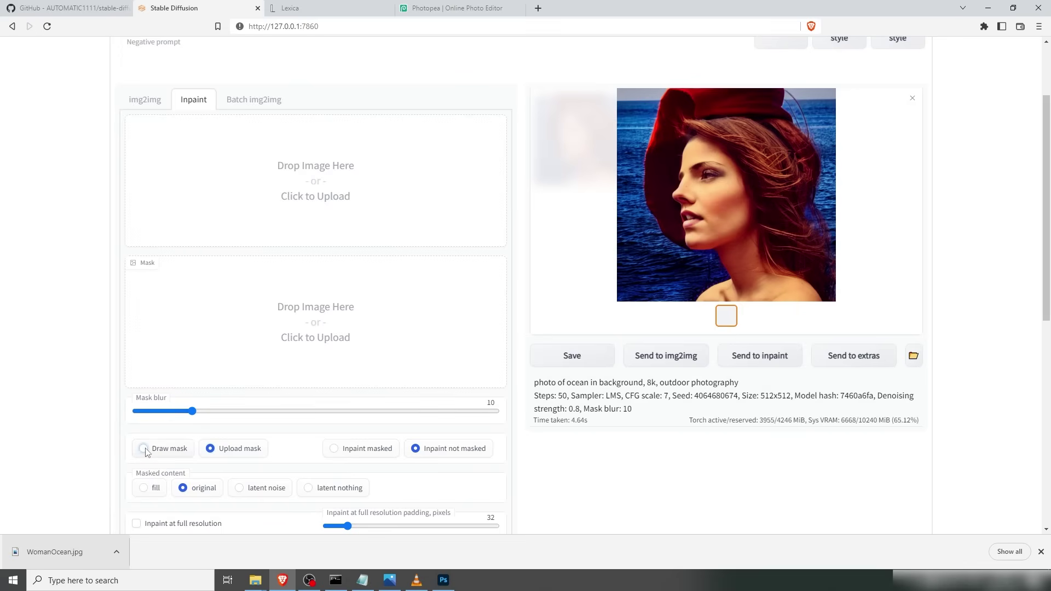
pyautogui.moveTo(306, 413)
pyautogui.mouseDown()
pyautogui.moveTo(275, 288)
pyautogui.moveTo(282, 221)
pyautogui.moveTo(368, 245)
pyautogui.moveTo(307, 267)
pyautogui.moveTo(413, 361)
pyautogui.mouseUp()
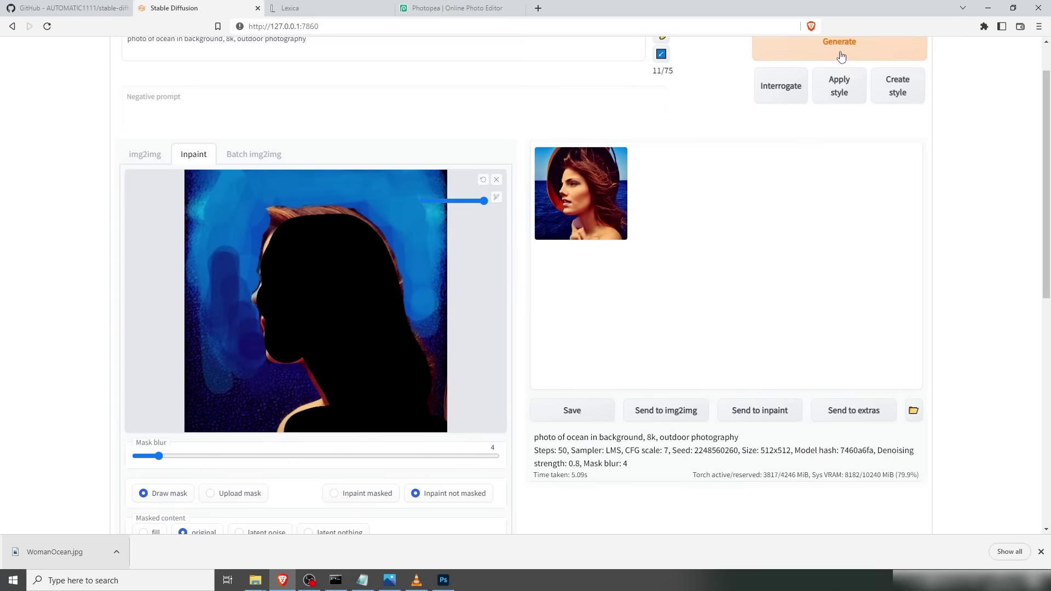
pyautogui.click(840, 49)
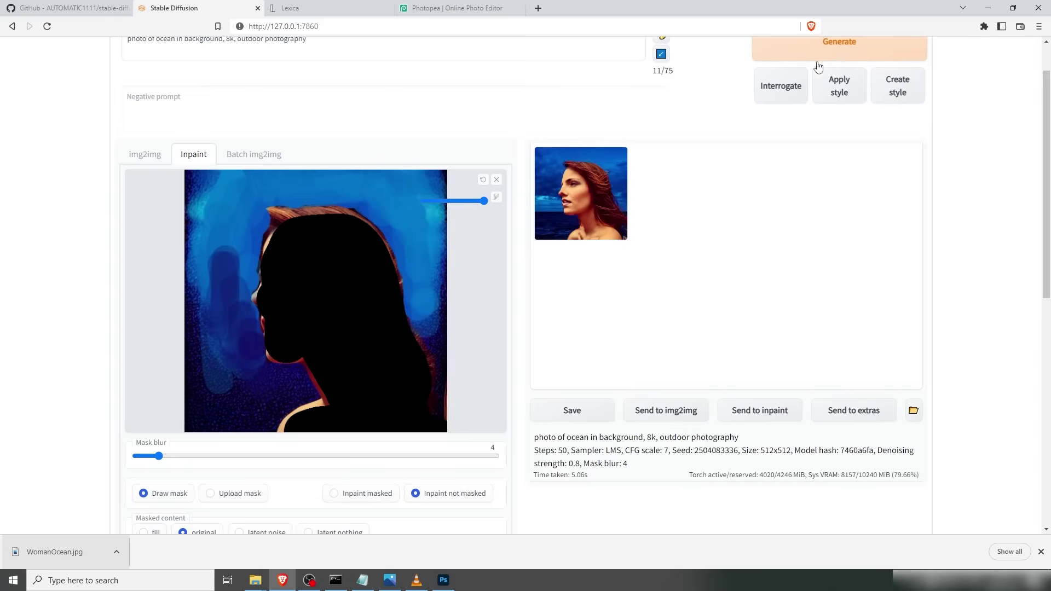
# - Enlarge the generated ocean portrait and send it to img2img as the source image
pyautogui.click(560, 213)
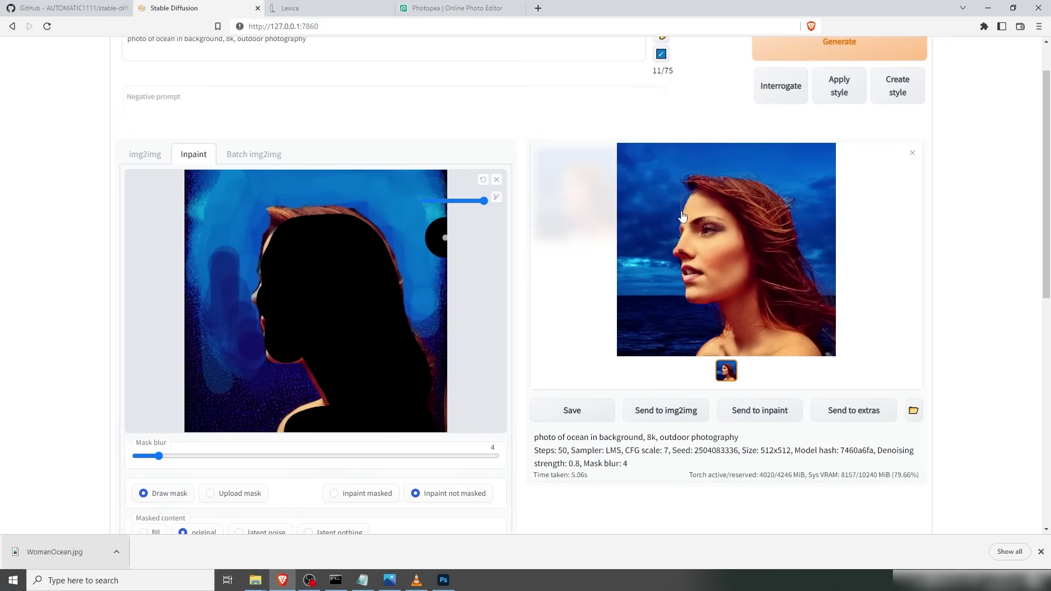
pyautogui.click(441, 201)
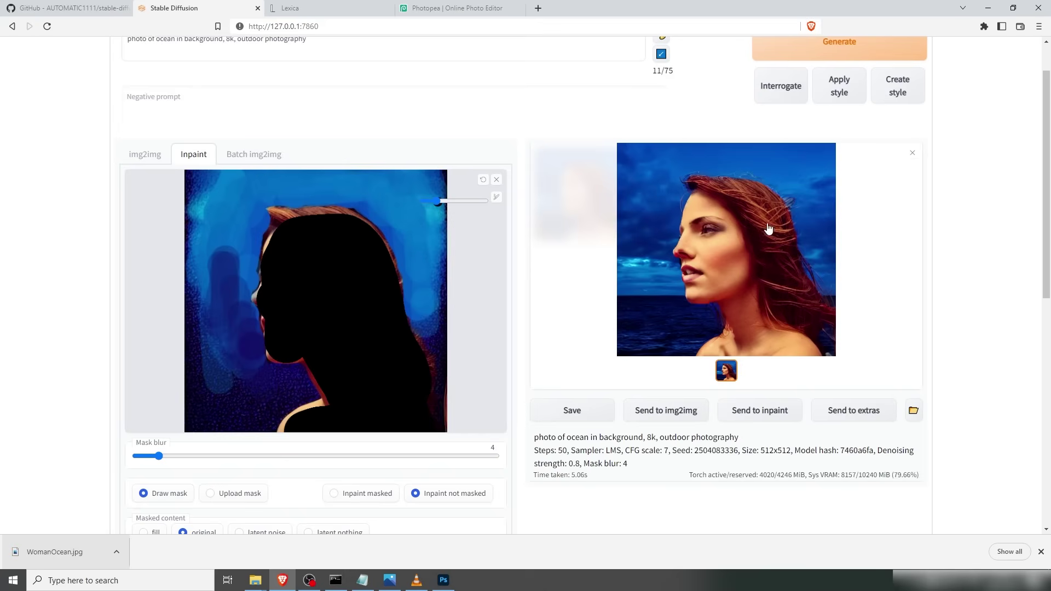
pyautogui.moveTo(744, 215); pyautogui.dragTo(272, 255)
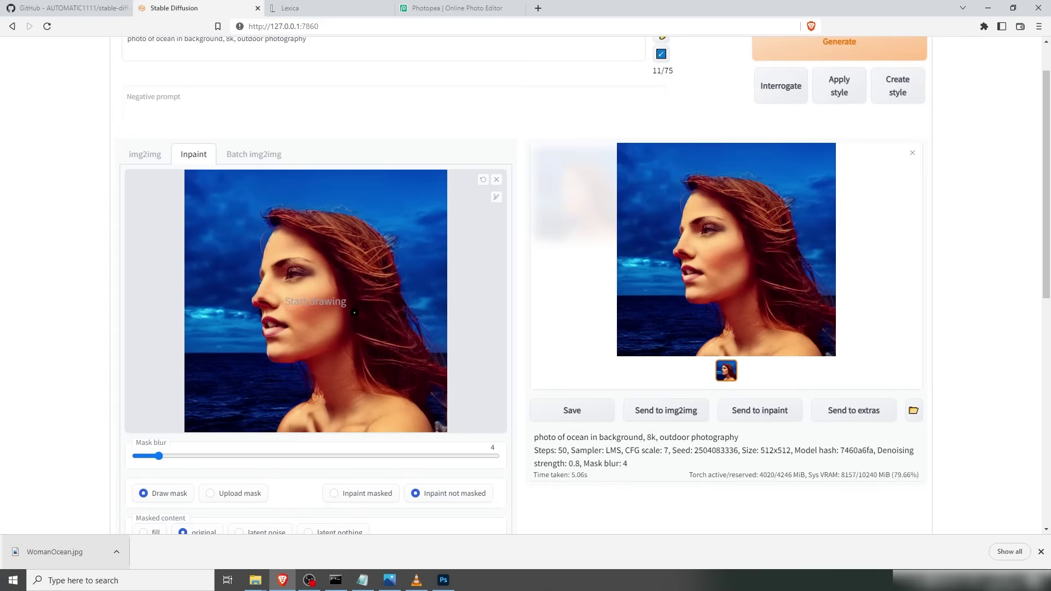
pyautogui.click(679, 419)
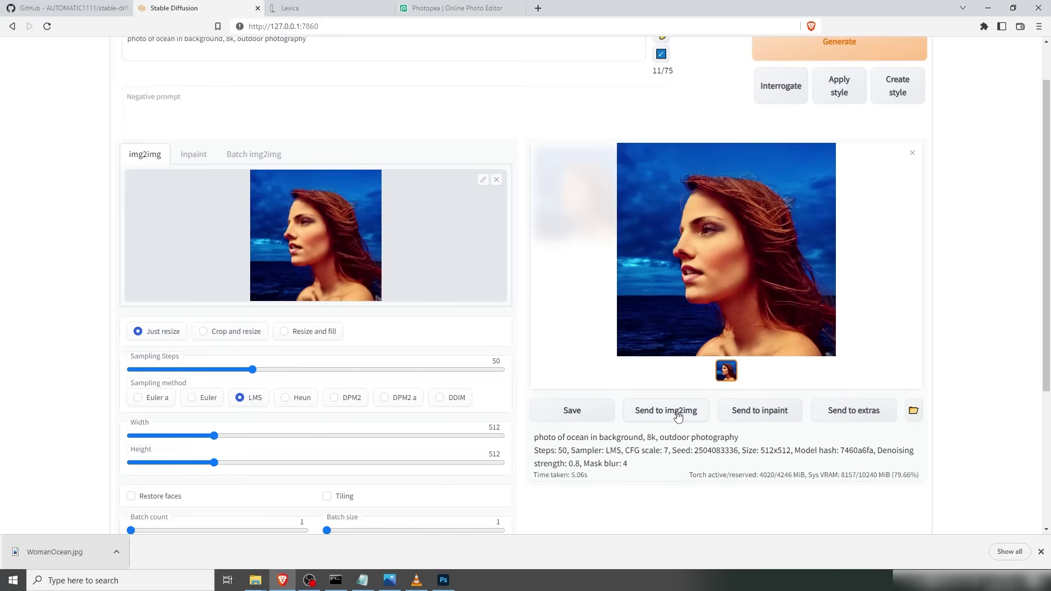
# - Change the prompt to "photo woman with brown hair and ocean in background, 8k, outdoor photography"
pyautogui.scroll(1, 339, 211)
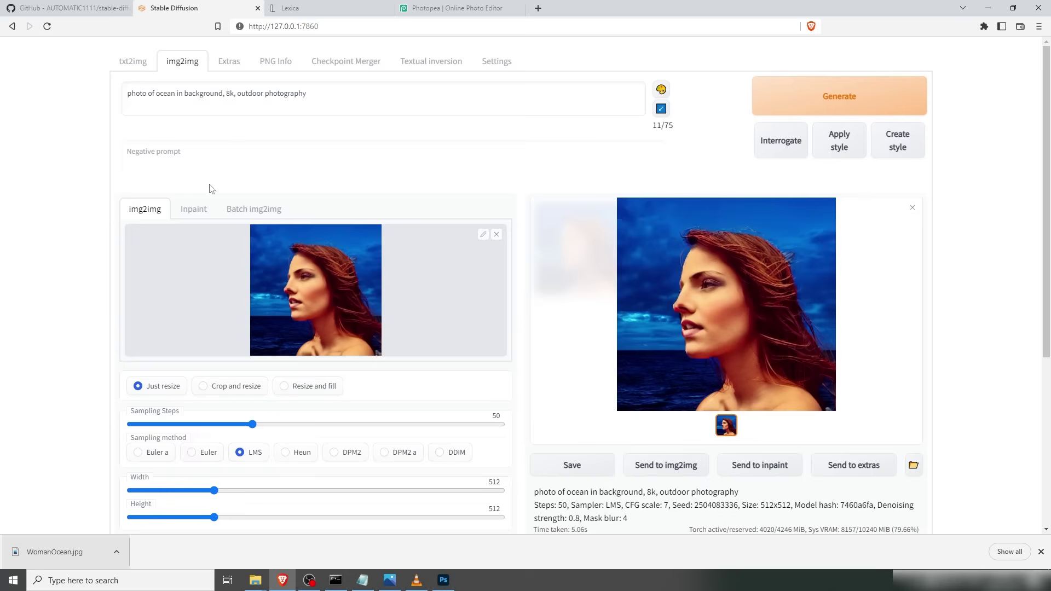
pyautogui.click(245, 95)
pyautogui.write('woman with brown hair')
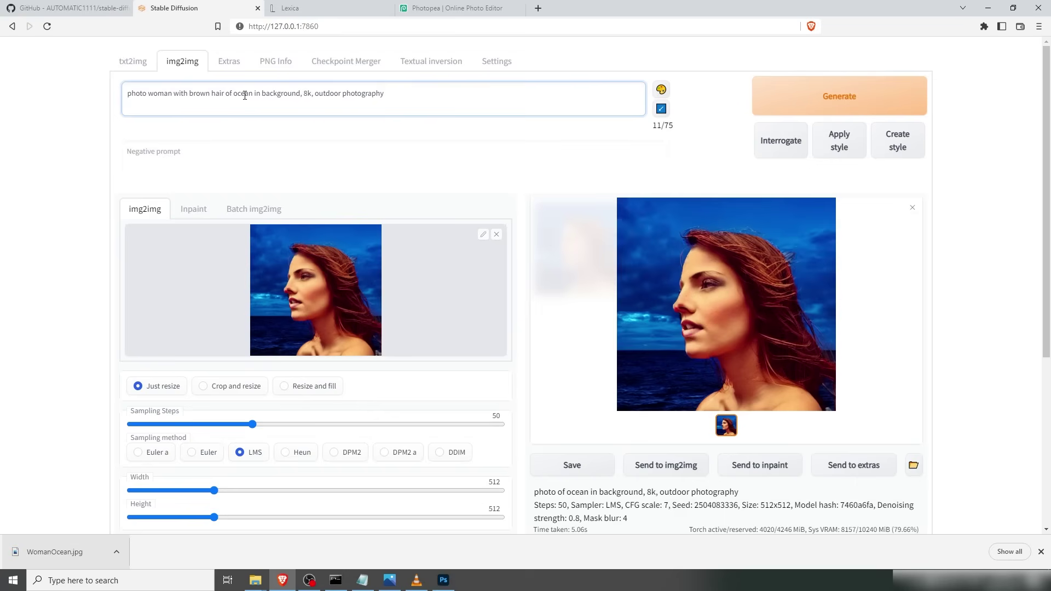
pyautogui.press('Delete')
pyautogui.press('Delete')
pyautogui.press('Delete')
pyautogui.write('and')
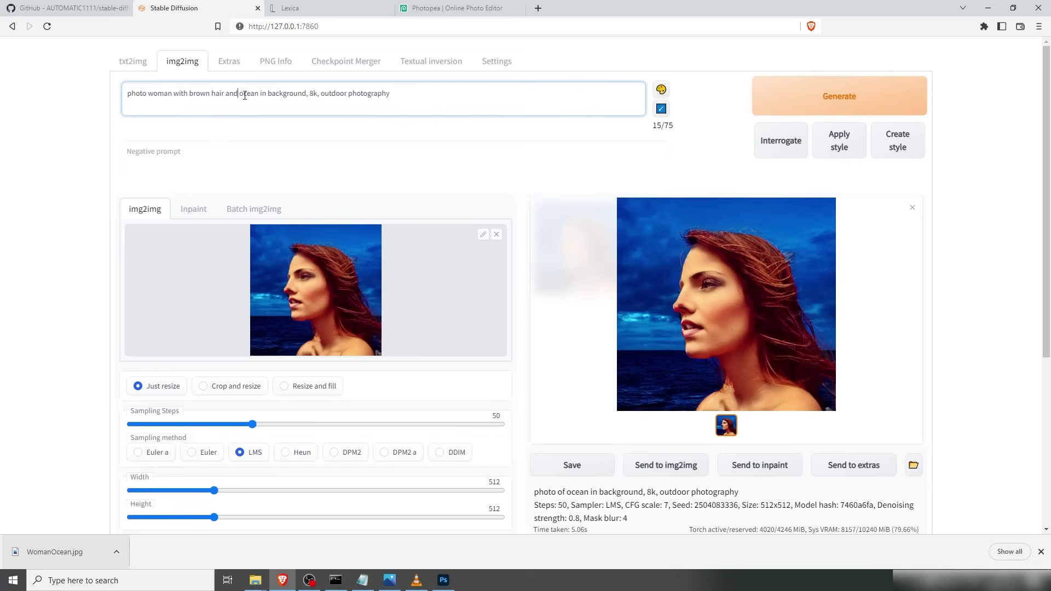
# - Set the denoising strength to 0.3 and generate the img2img version of the ocean portrait
pyautogui.scroll(-1, 201, 88)
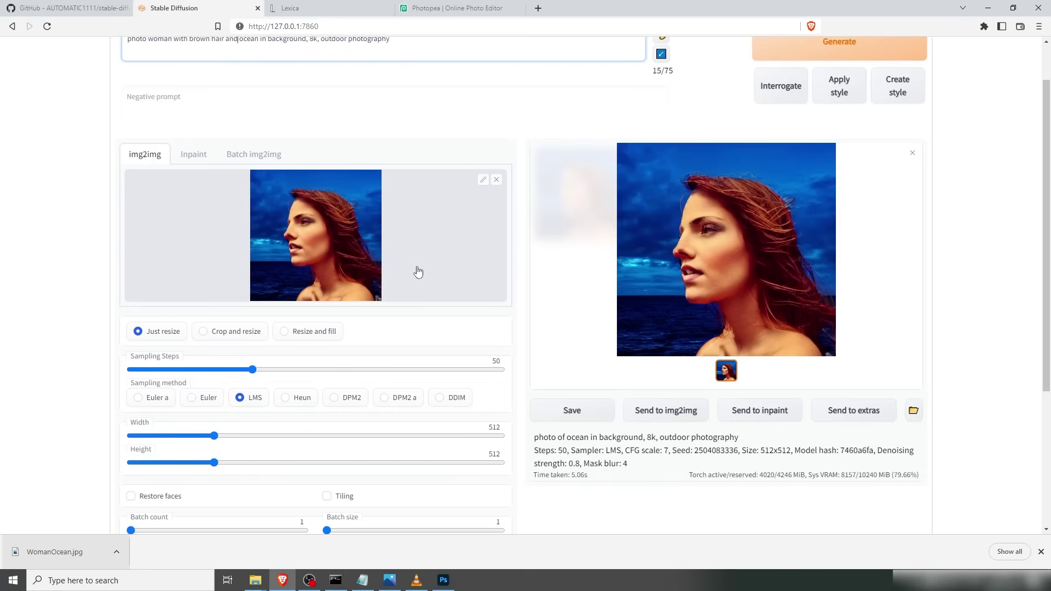
pyautogui.scroll(-4, 417, 272)
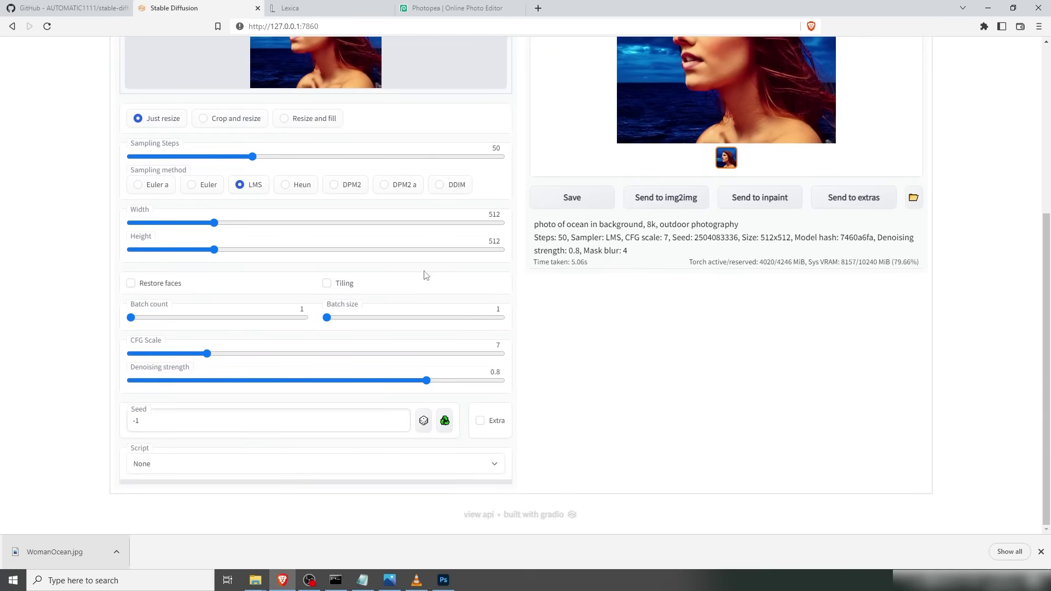
pyautogui.scroll(2, 424, 273)
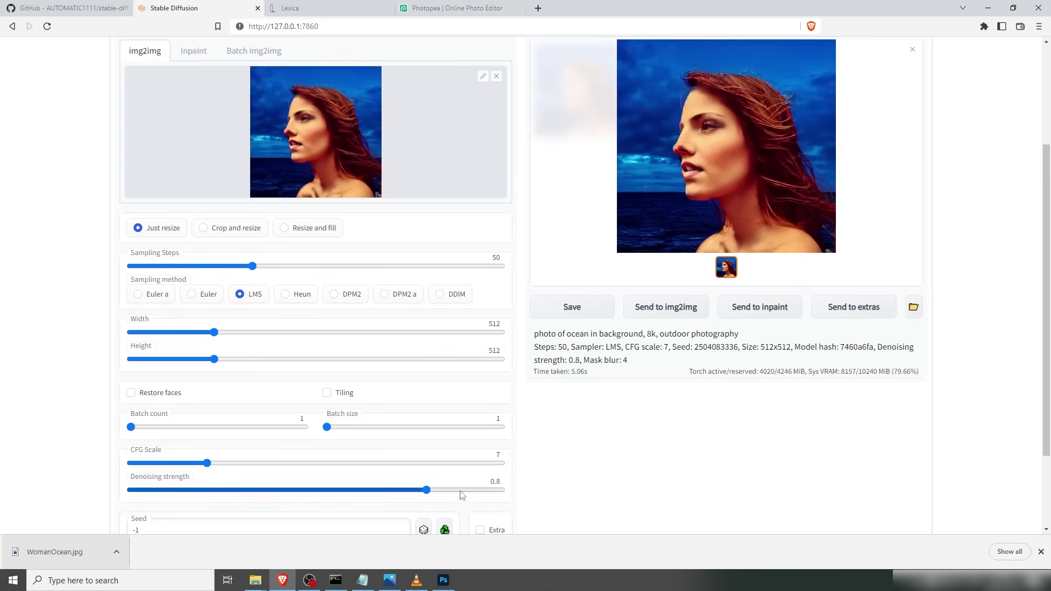
pyautogui.click(423, 488)
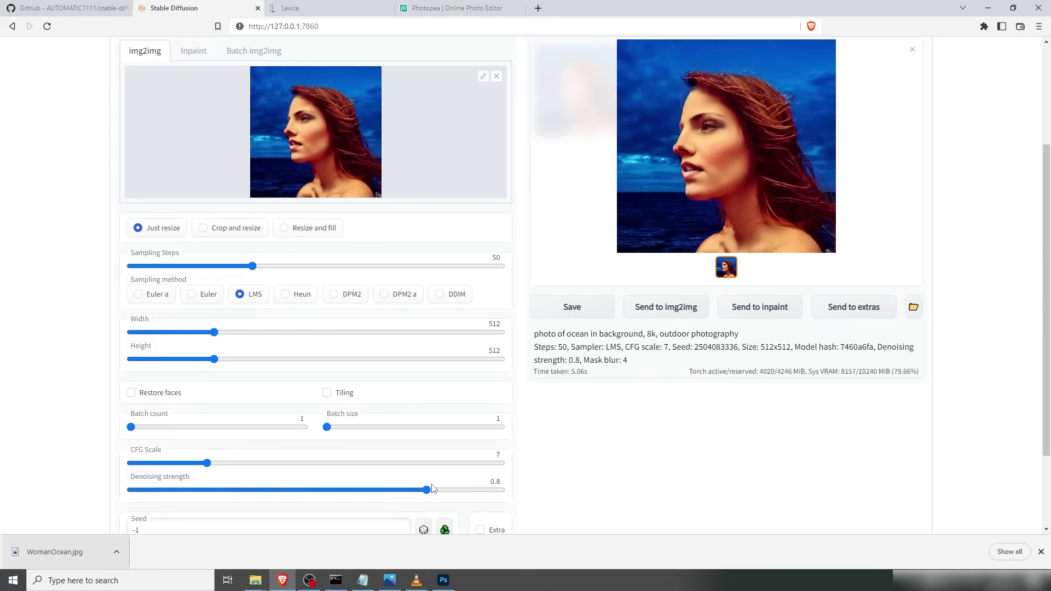
pyautogui.moveTo(424, 498); pyautogui.dragTo(241, 499)
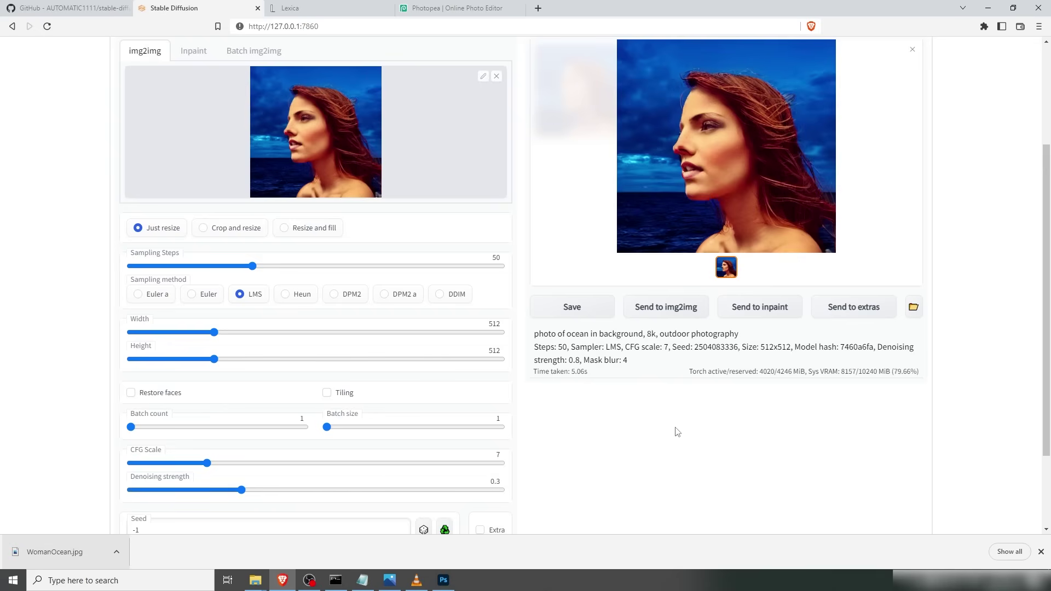
pyautogui.scroll(3, 678, 432)
pyautogui.click(814, 101)
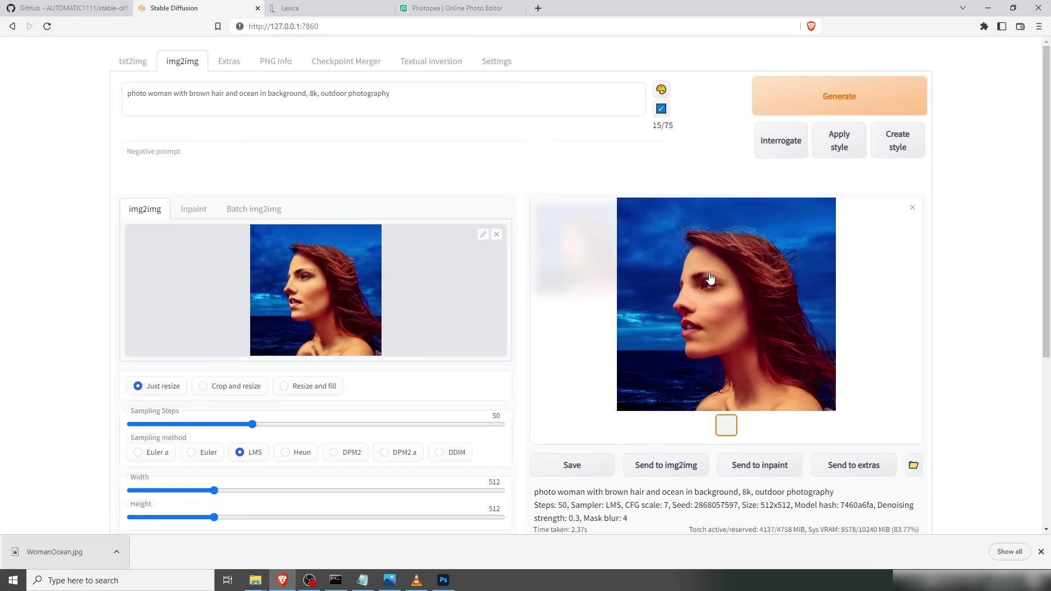
# - Enable Restore faces and generate the ocean portrait again
pyautogui.scroll(-2, 102, 364)
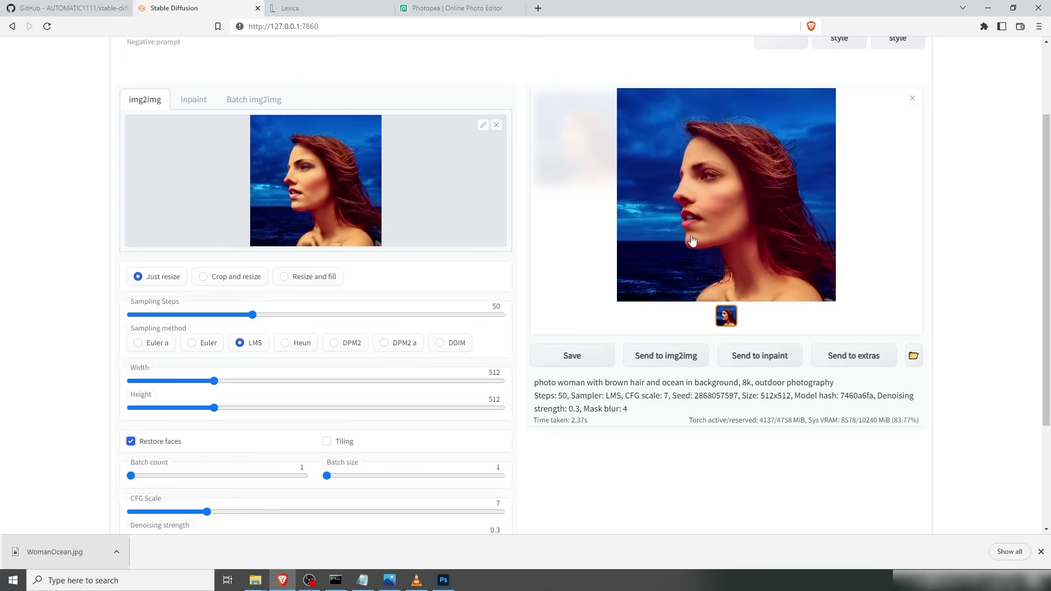
pyautogui.moveTo(695, 395); pyautogui.dragTo(737, 399)
pyautogui.scroll(-3, 719, 399)
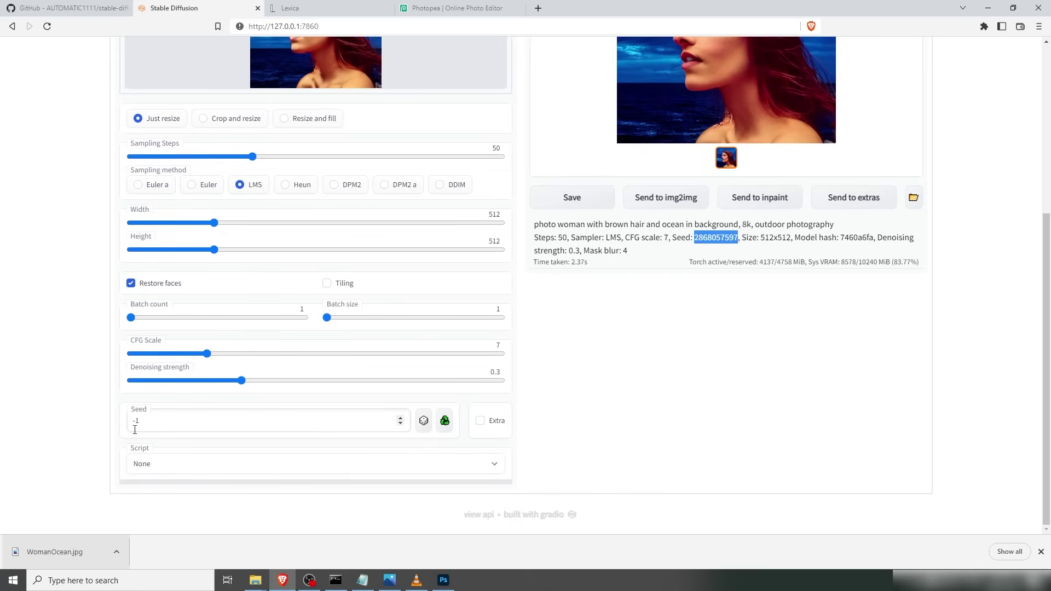
pyautogui.click(406, 409)
pyautogui.scroll(5, 690, 344)
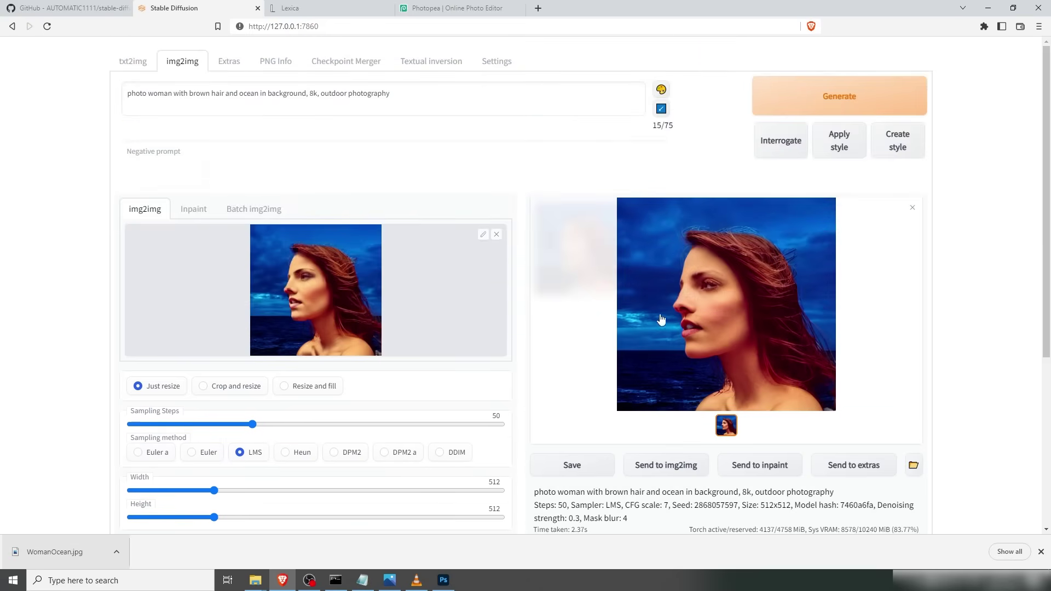
pyautogui.click(827, 96)
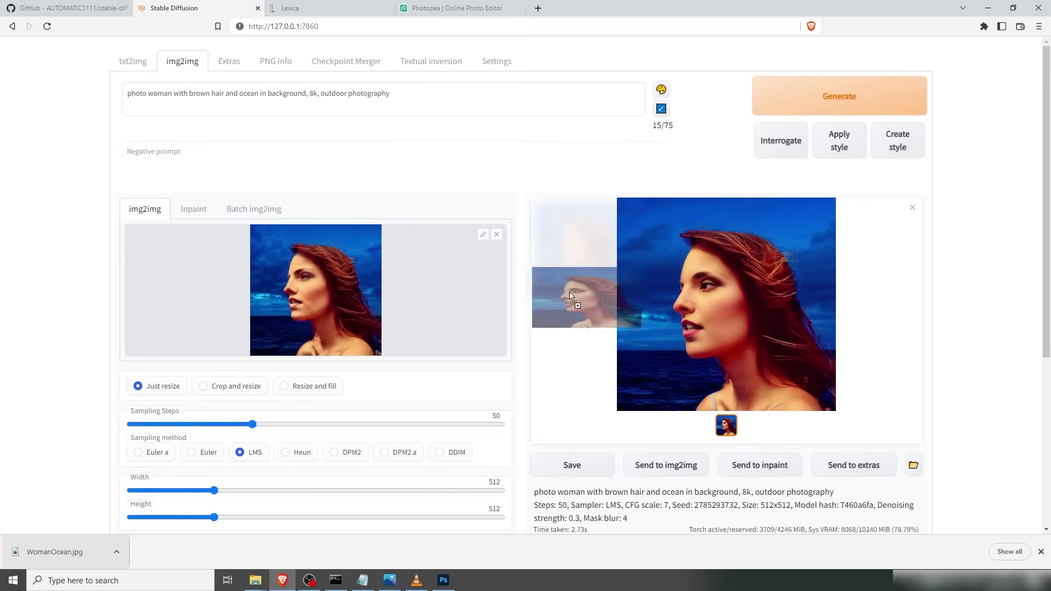
# - Use the latest result as the img2img source and generate a batch count of 4 at denoising strength 0.35
pyautogui.moveTo(602, 292); pyautogui.dragTo(323, 272)
pyautogui.scroll(-4, 268, 370)
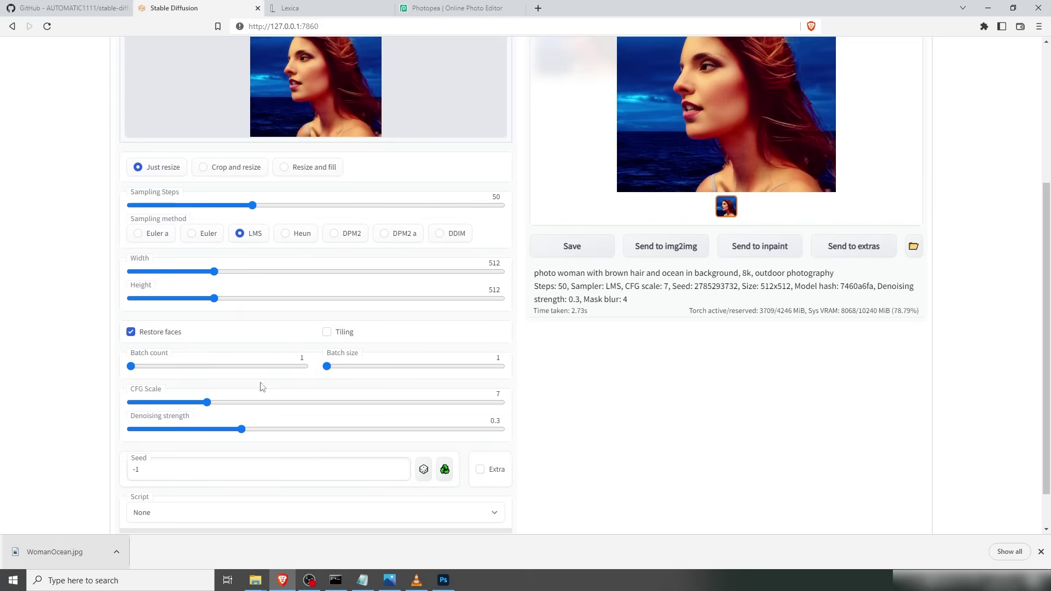
pyautogui.moveTo(240, 430); pyautogui.dragTo(260, 431)
pyautogui.moveTo(131, 372); pyautogui.dragTo(165, 372)
pyautogui.scroll(4, 731, 374)
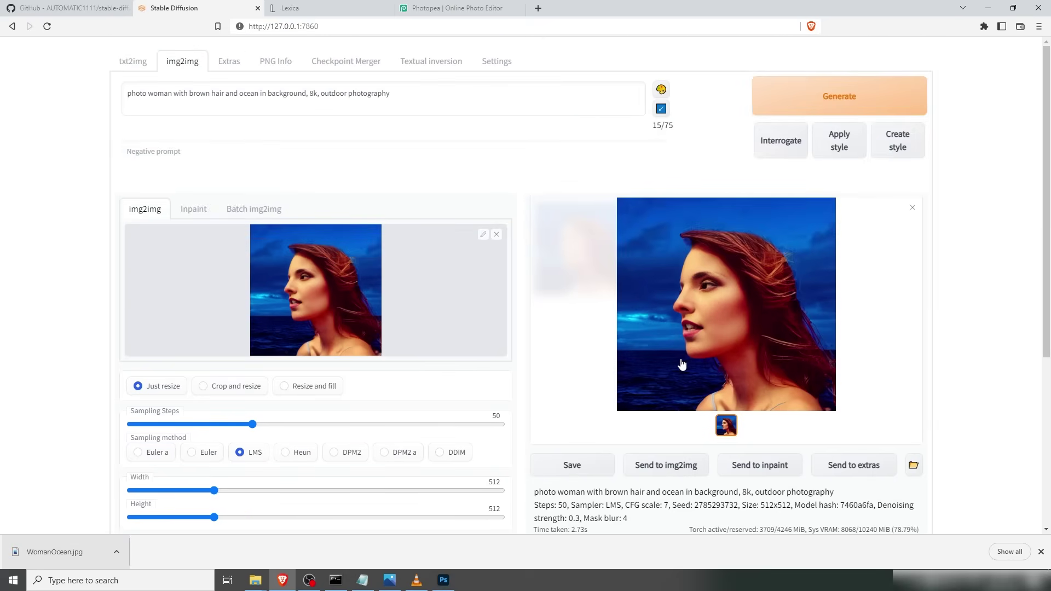
pyautogui.click(823, 95)
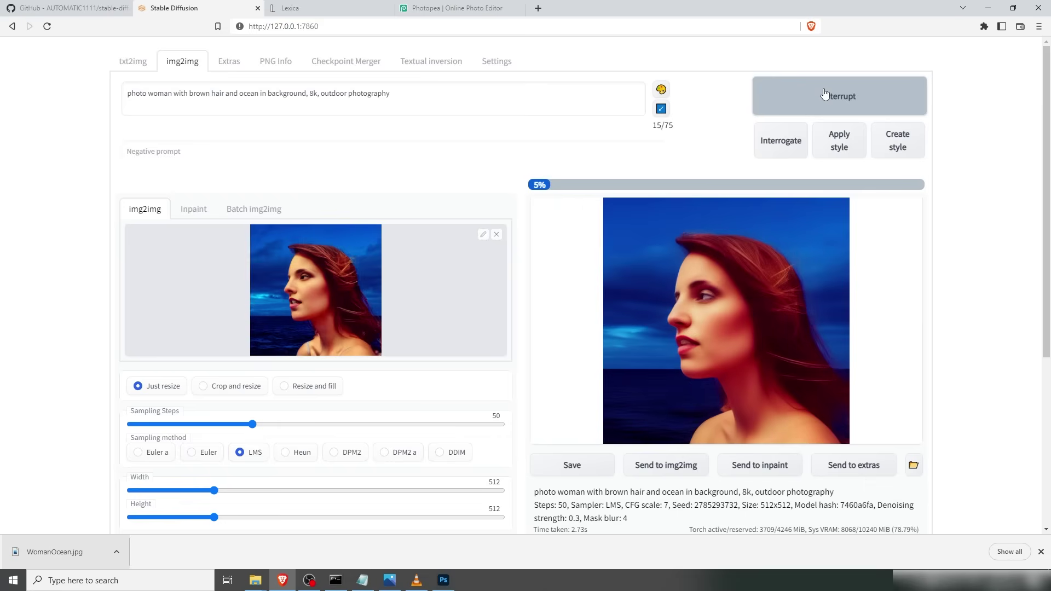
# - Examine and compare the individual portraits generated in the batch
pyautogui.scroll(-2, 207, 467)
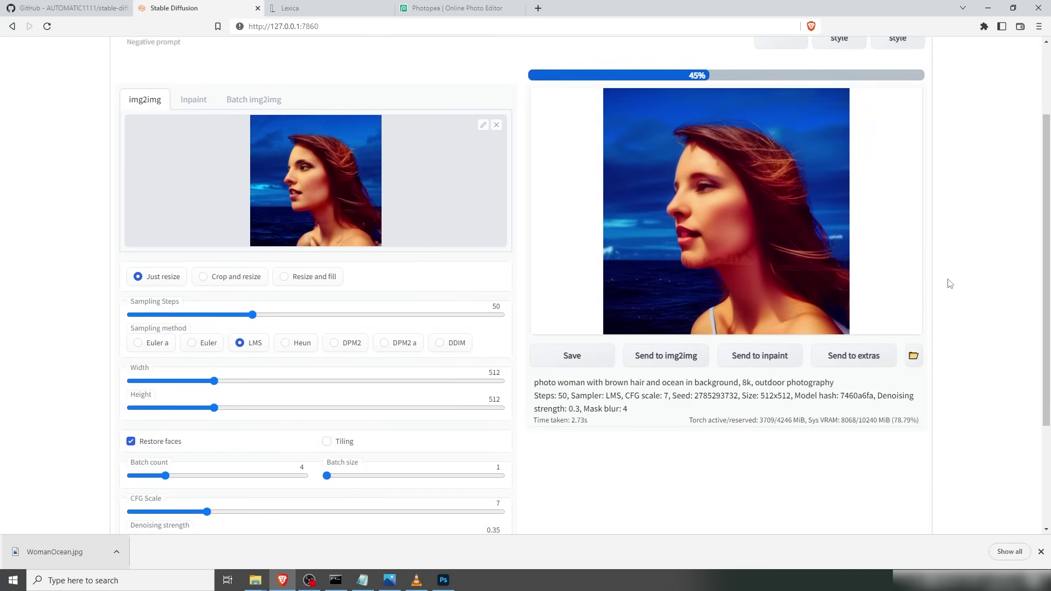
pyautogui.scroll(2, 948, 284)
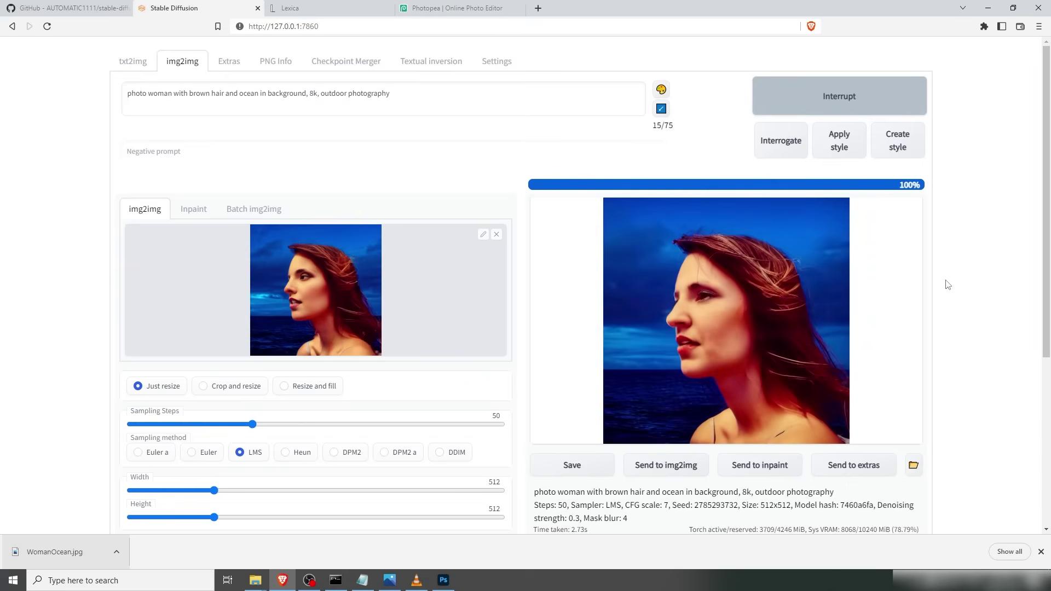
pyautogui.click(704, 425)
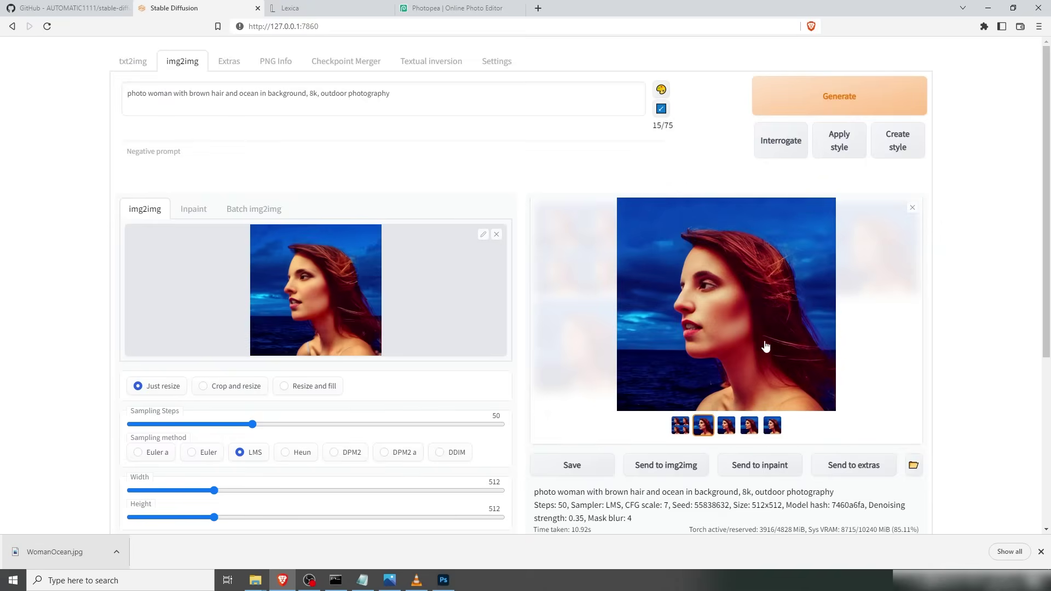
pyautogui.click(732, 432)
pyautogui.click(749, 432)
pyautogui.click(772, 432)
pyautogui.press('Left')
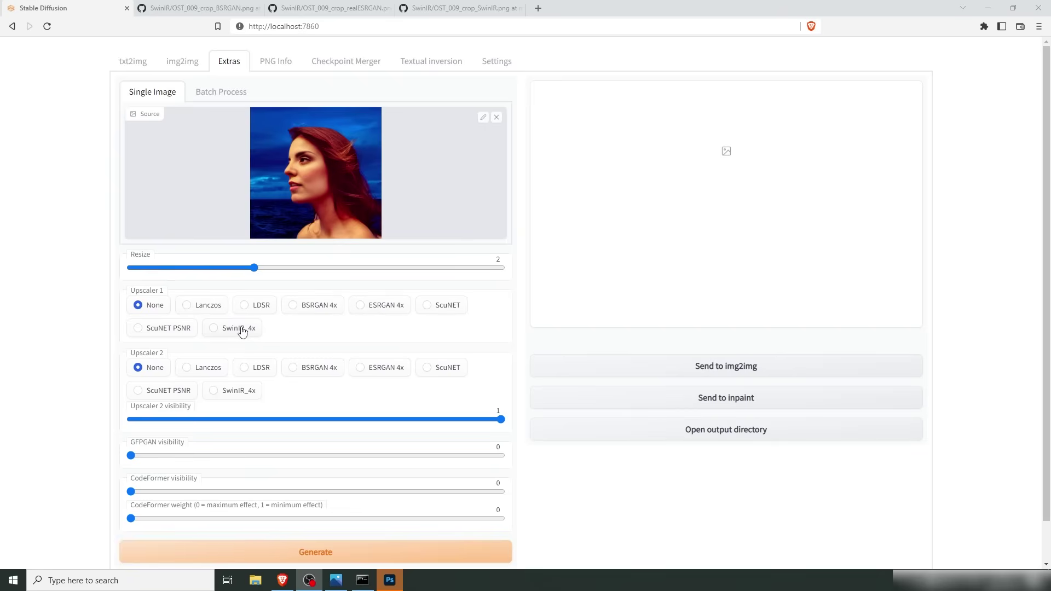
# - Compare the BSRGAN, realESRGAN and SwinIR sample images of the brick building on GitHub
pyautogui.click(222, 10)
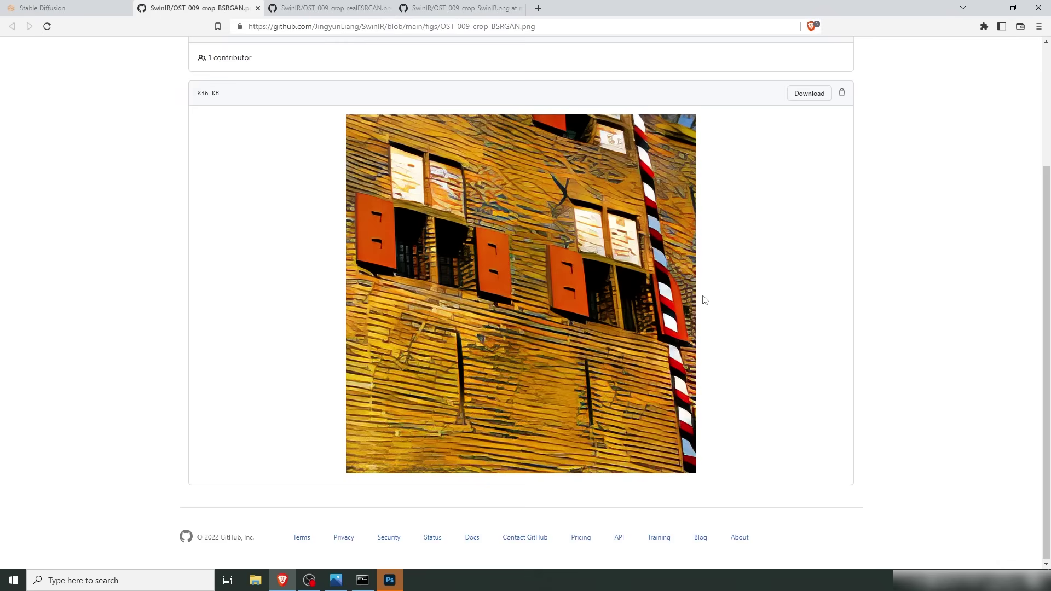
pyautogui.click(332, 10)
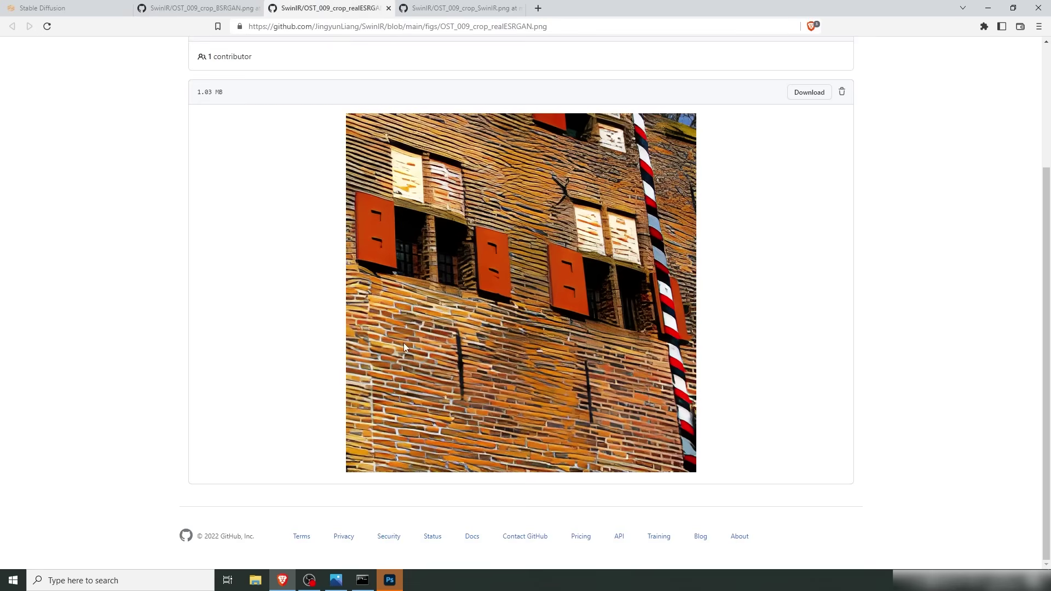
pyautogui.hotkey('ctrl', 'shift', 'Tab')
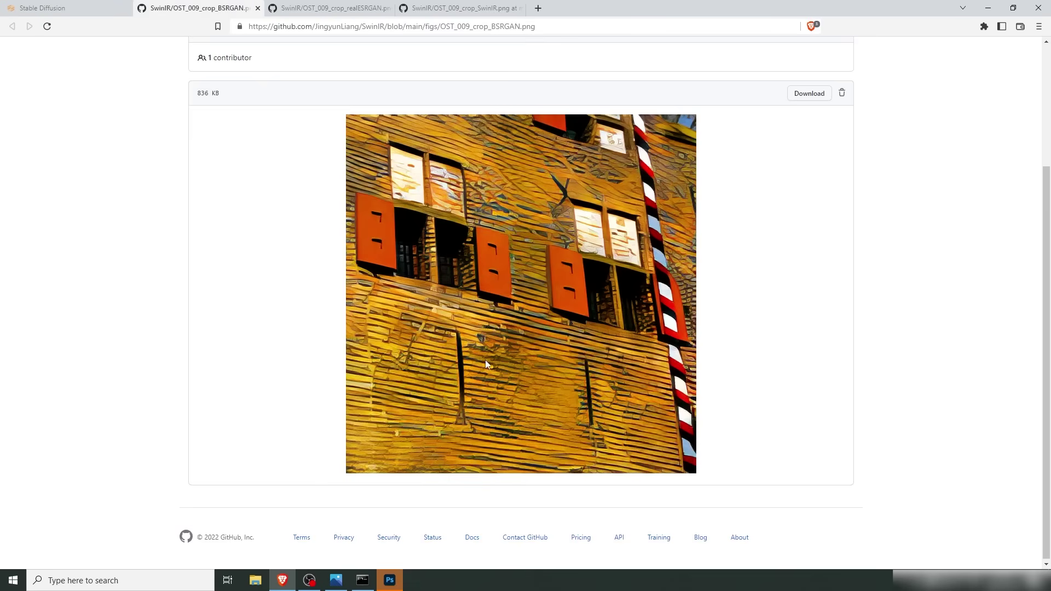
pyautogui.click(340, 10)
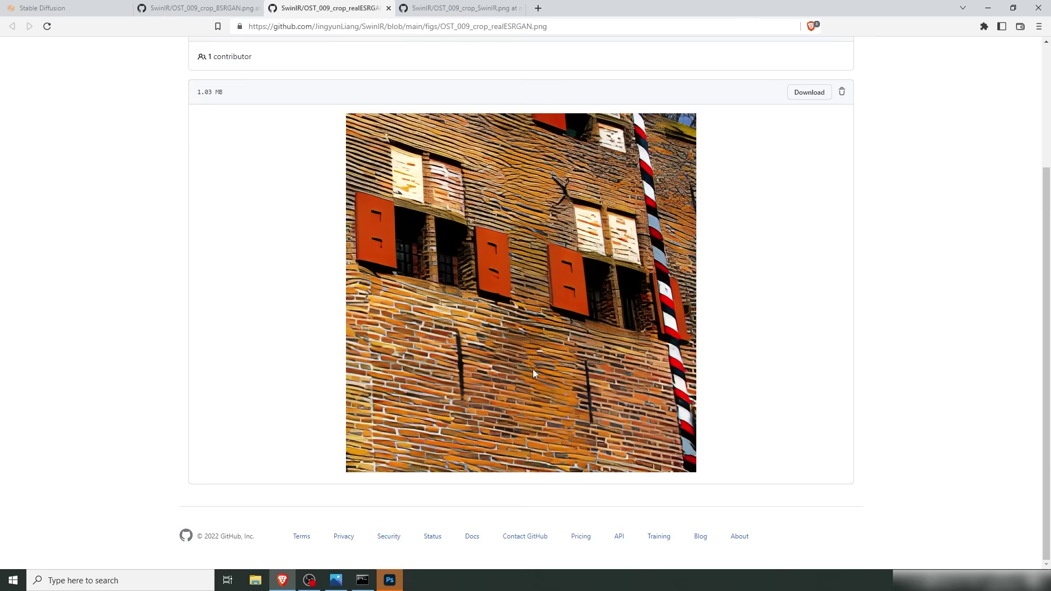
pyautogui.click(469, 11)
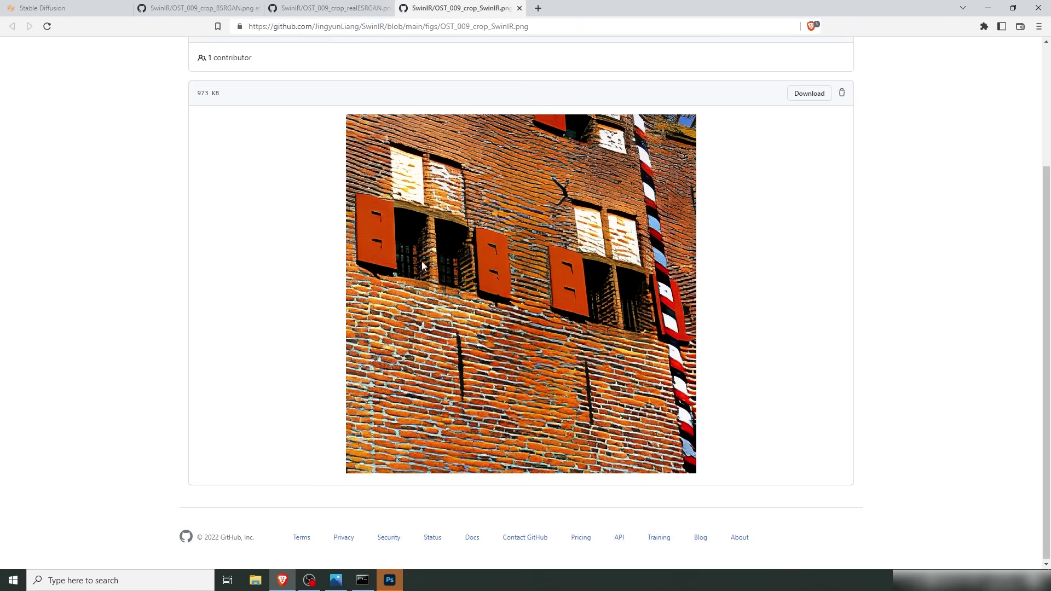
# - Return to the Stable Diffusion web UI and upscale the ocean portrait with SwinIR_4x as Upscaler 1 and Resize at 4
pyautogui.click(71, 8)
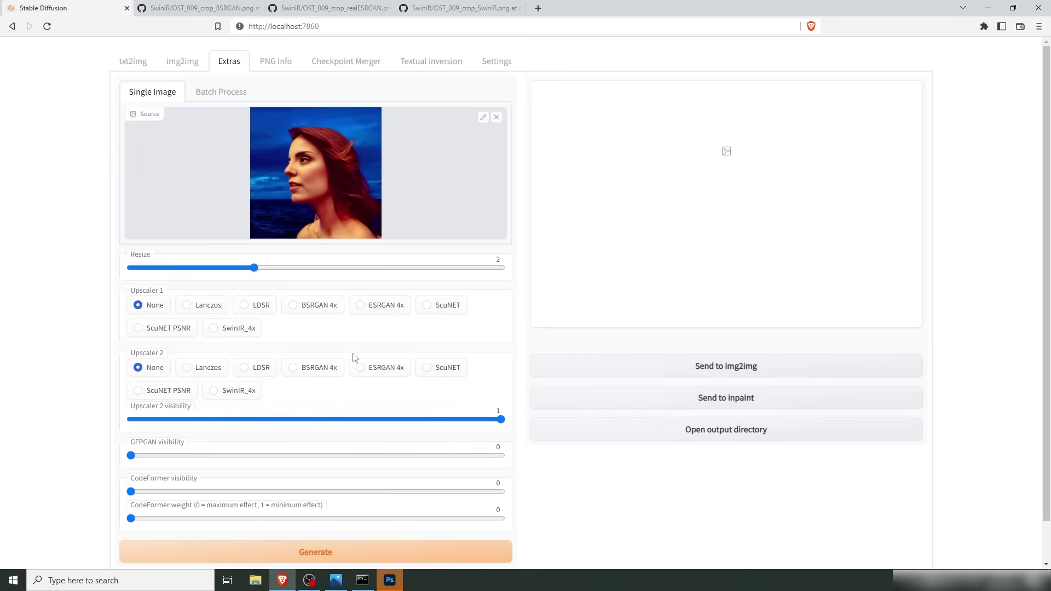
pyautogui.click(213, 329)
pyautogui.moveTo(254, 268); pyautogui.dragTo(509, 277)
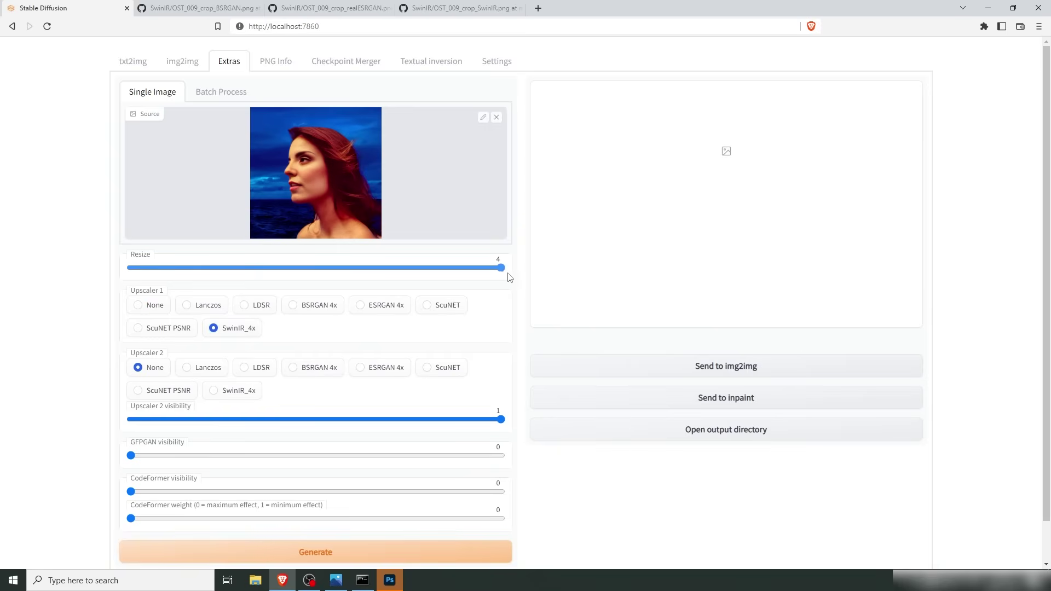
pyautogui.click(319, 557)
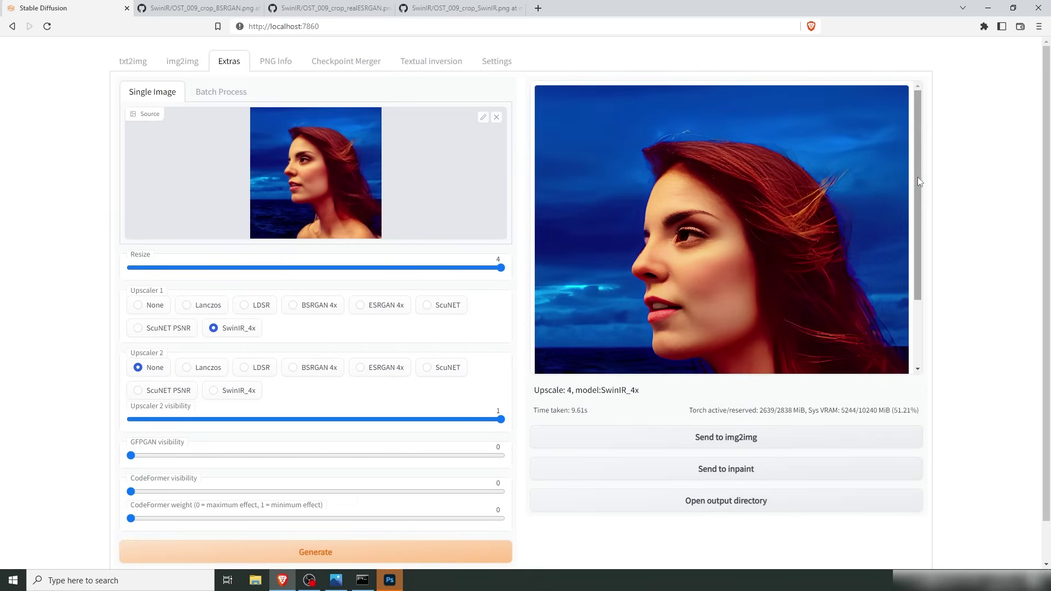
pyautogui.scroll(-1, 750, 226)
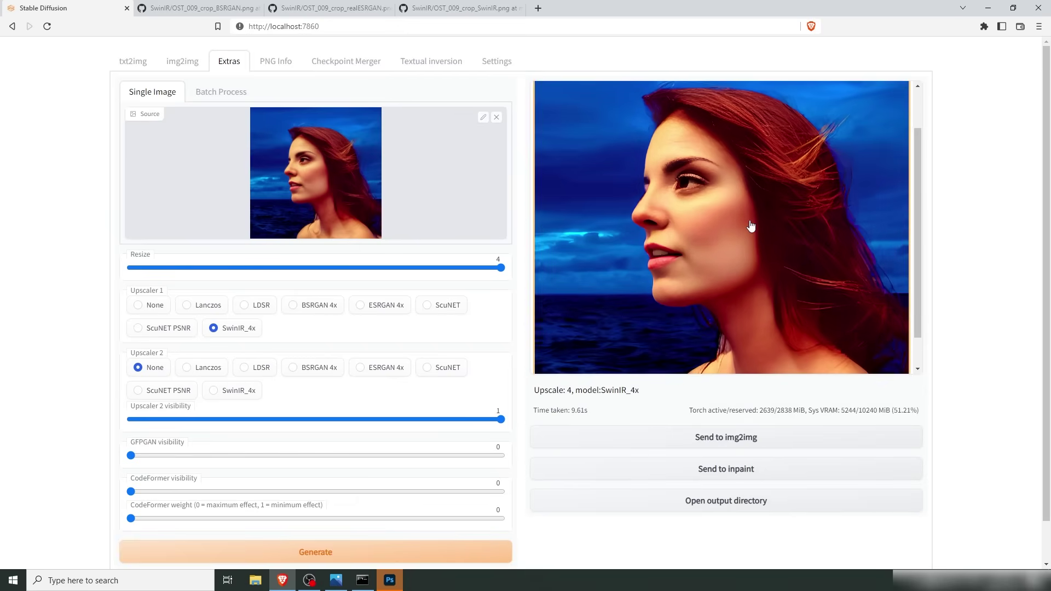